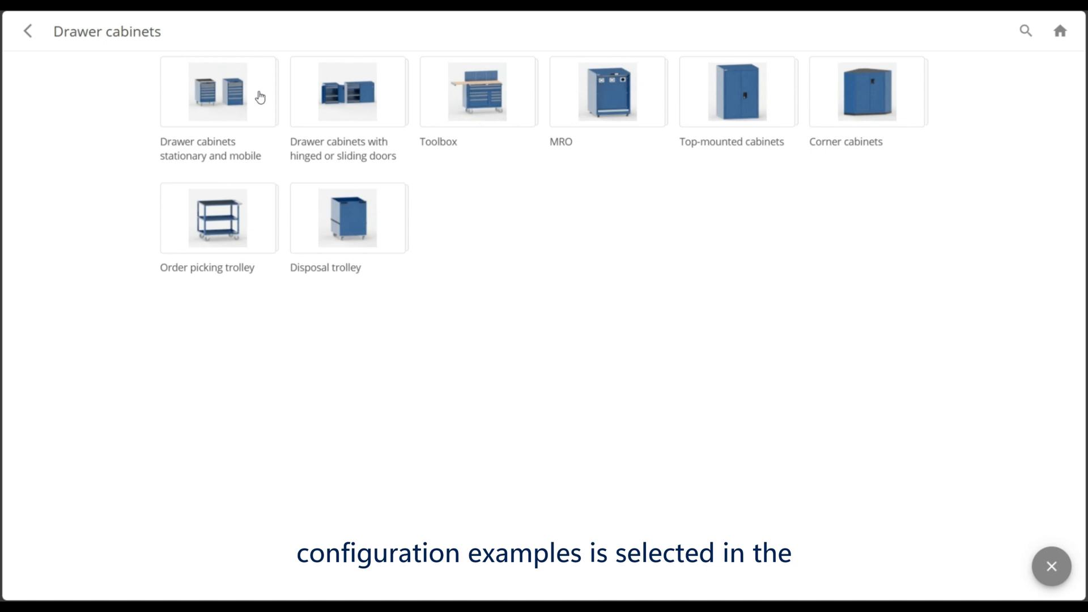
Place a housing from the Drawer cabinets stationary and mobile category and configure its type as Standard
{"action": "left_click", "coordinate": [260, 98]}
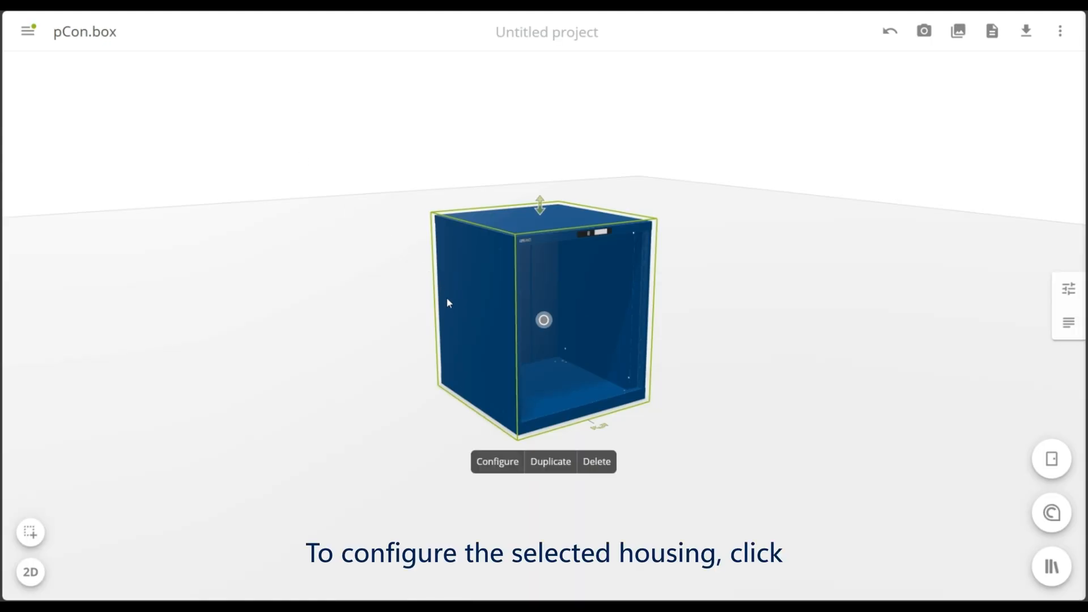
{"action": "left_click", "coordinate": [499, 465]}
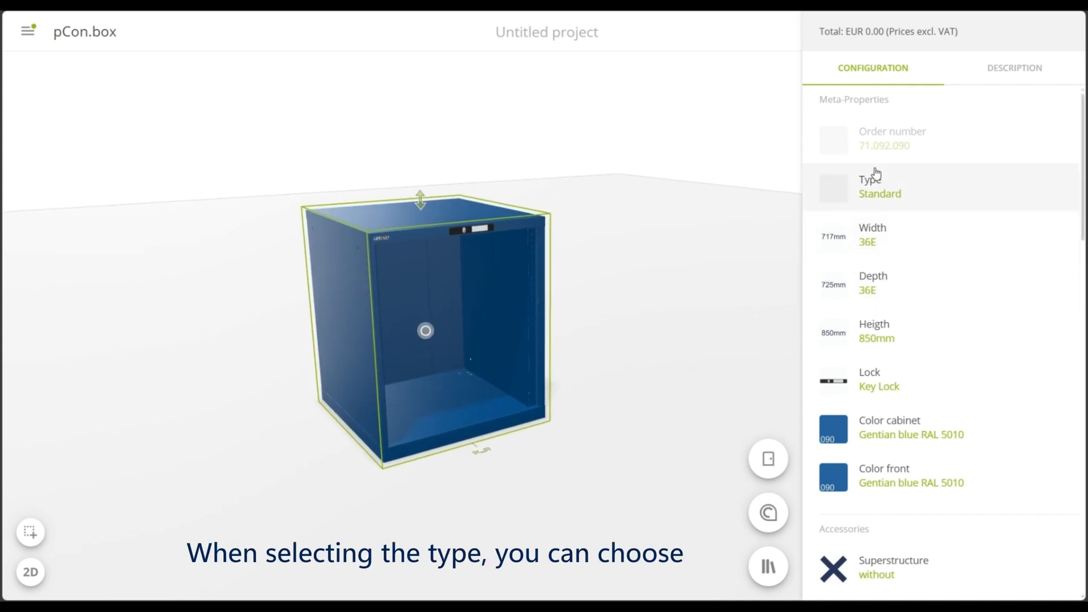
{"action": "left_click", "coordinate": [940, 181]}
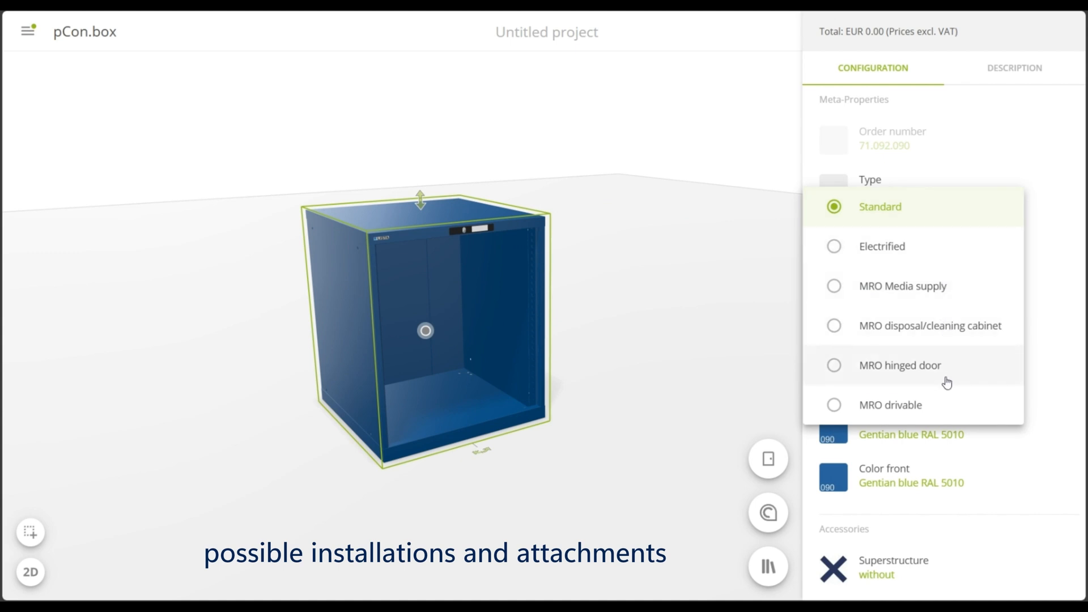
{"action": "left_click", "coordinate": [924, 209]}
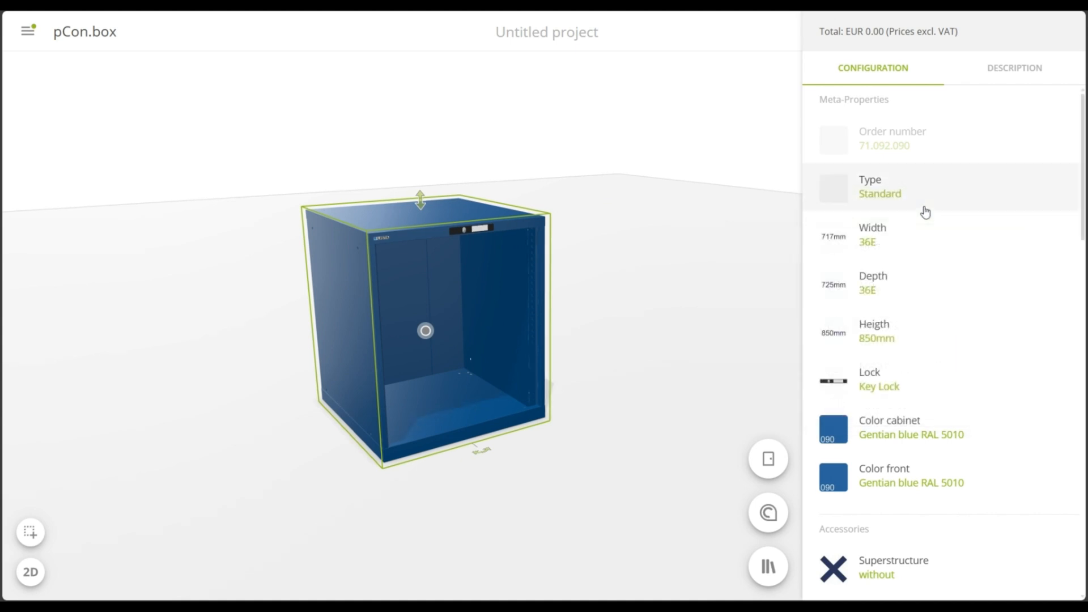
Size the cabinet housing to width 27E, depth 36E and height 700mm
{"action": "left_click", "coordinate": [945, 240]}
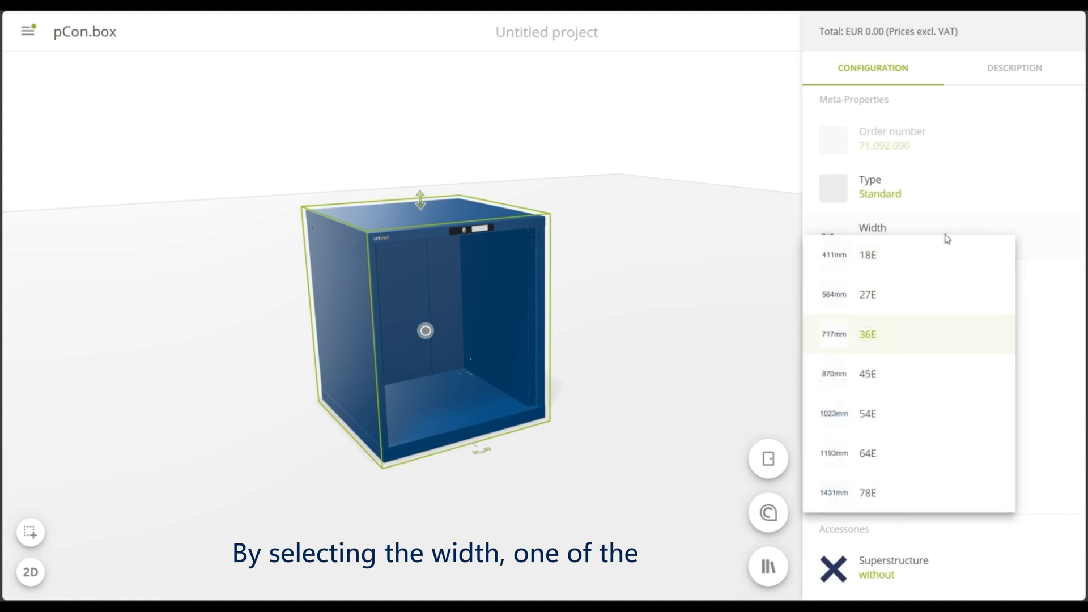
{"action": "left_click", "coordinate": [939, 305]}
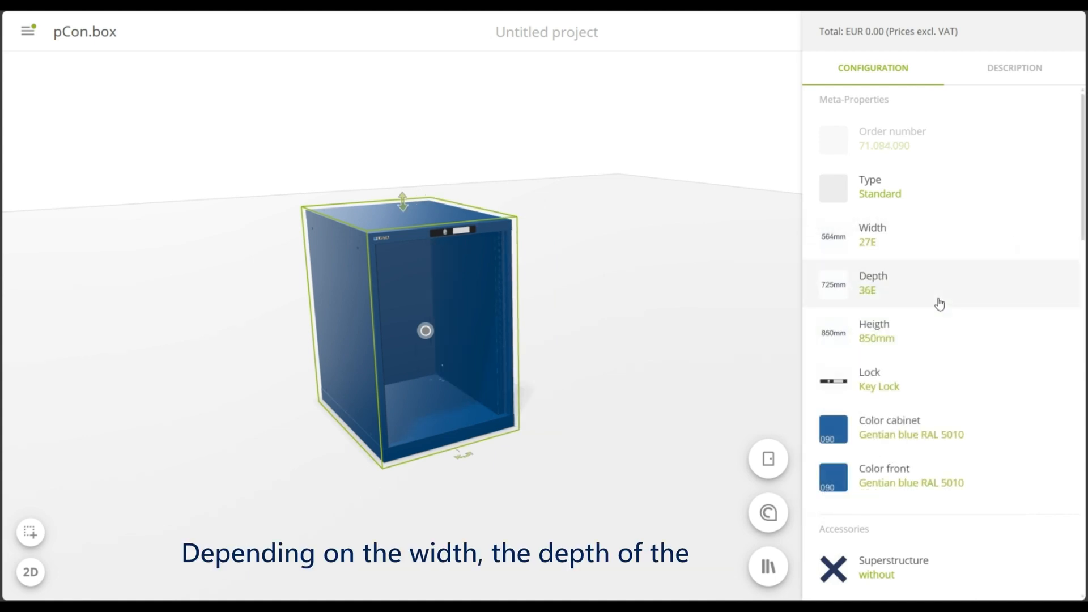
{"action": "left_click", "coordinate": [962, 298]}
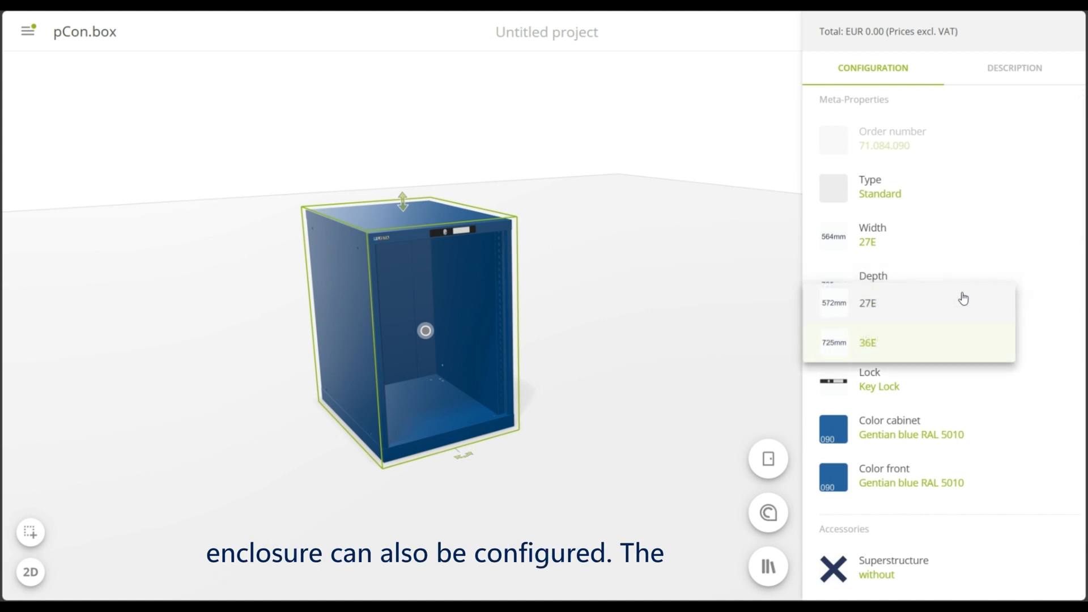
{"action": "left_click", "coordinate": [1035, 316]}
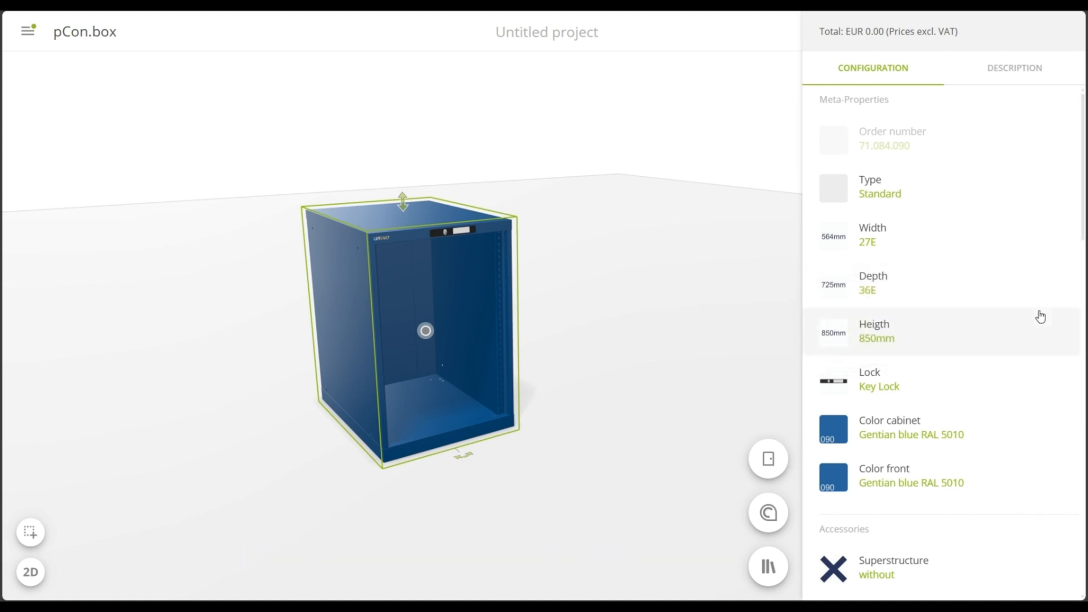
{"action": "left_click", "coordinate": [999, 329]}
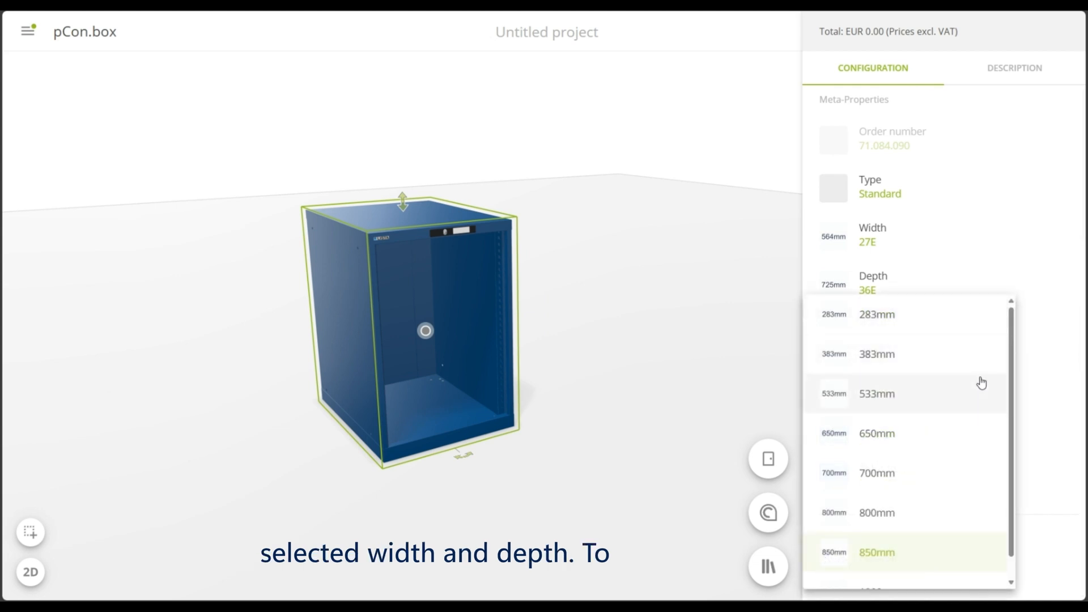
{"action": "left_click", "coordinate": [956, 474]}
Set the lock to Key Lock (excl. cylinder) and add the Cylinder KEY Lock simultaneously lockable DOM 2C 1
{"action": "scroll", "coordinate": [974, 353], "scroll_direction": "down", "scroll_amount": 1}
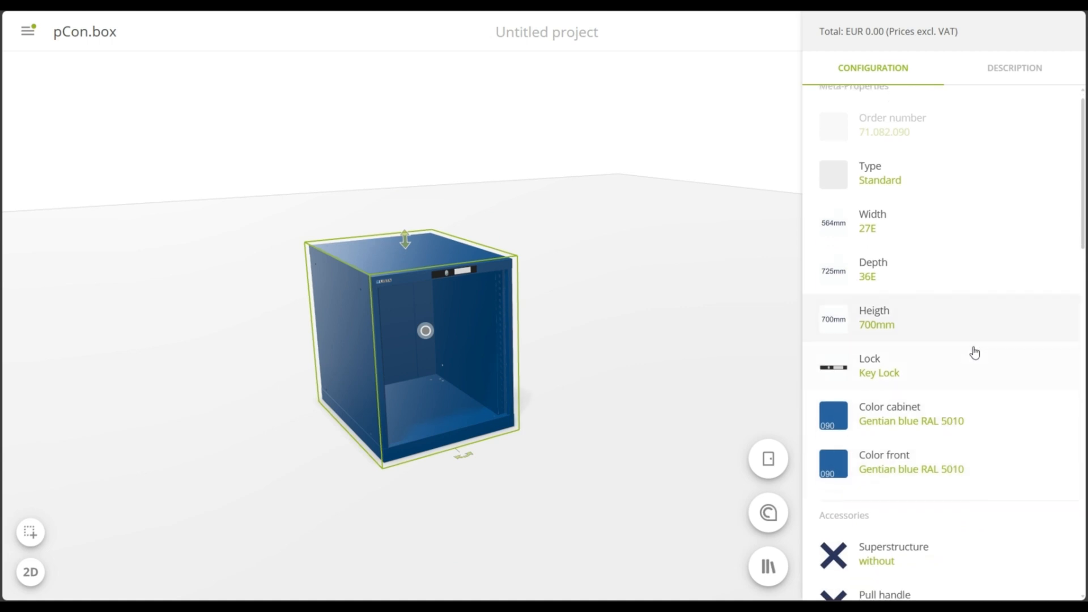
{"action": "scroll", "coordinate": [974, 352], "scroll_direction": "down", "scroll_amount": 3}
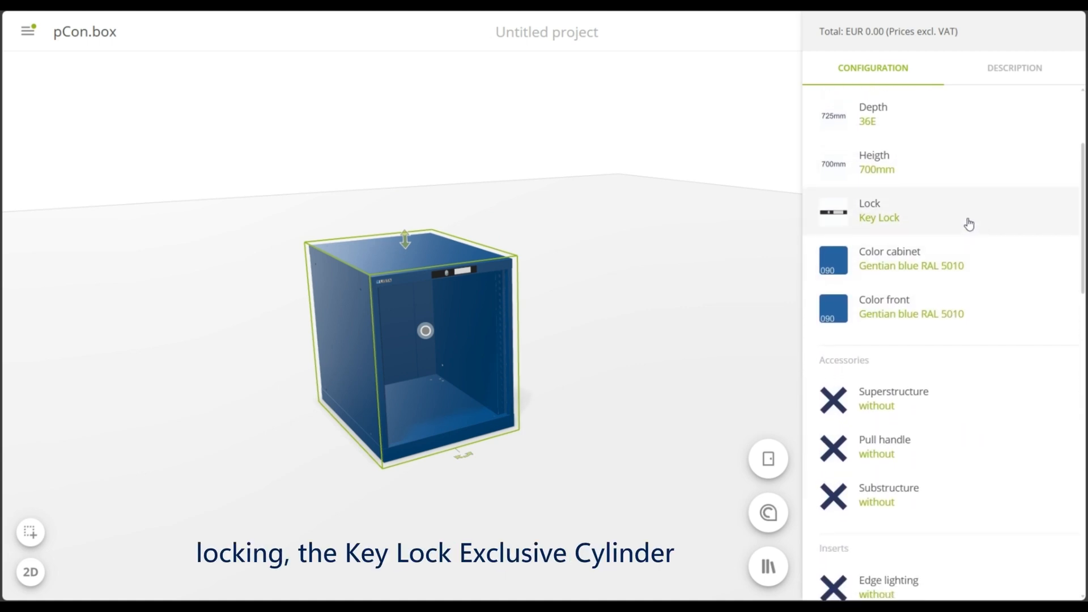
{"action": "left_click", "coordinate": [968, 224]}
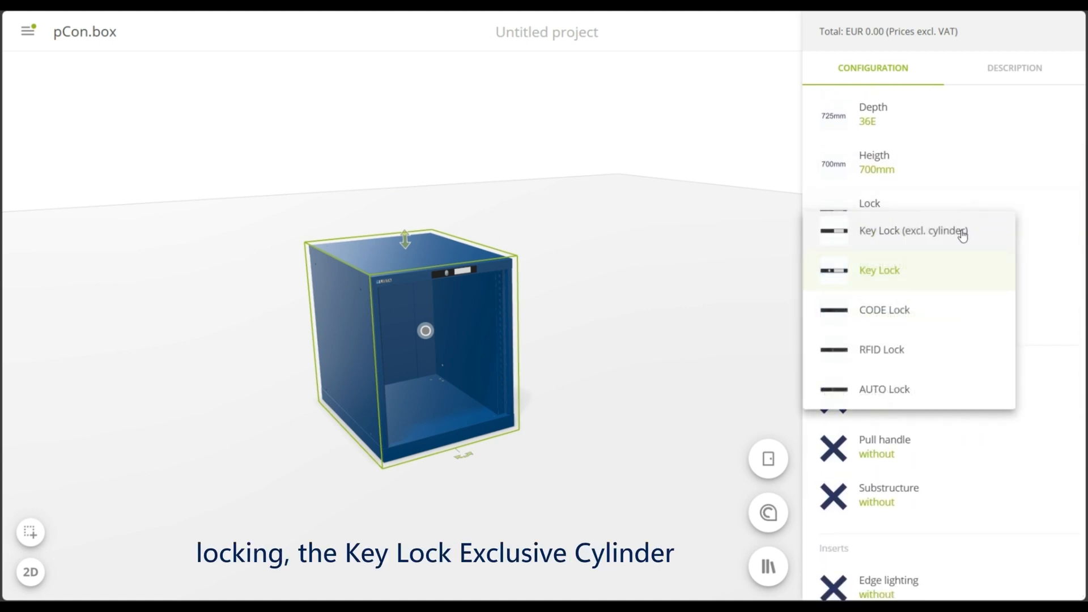
{"action": "left_click", "coordinate": [987, 242]}
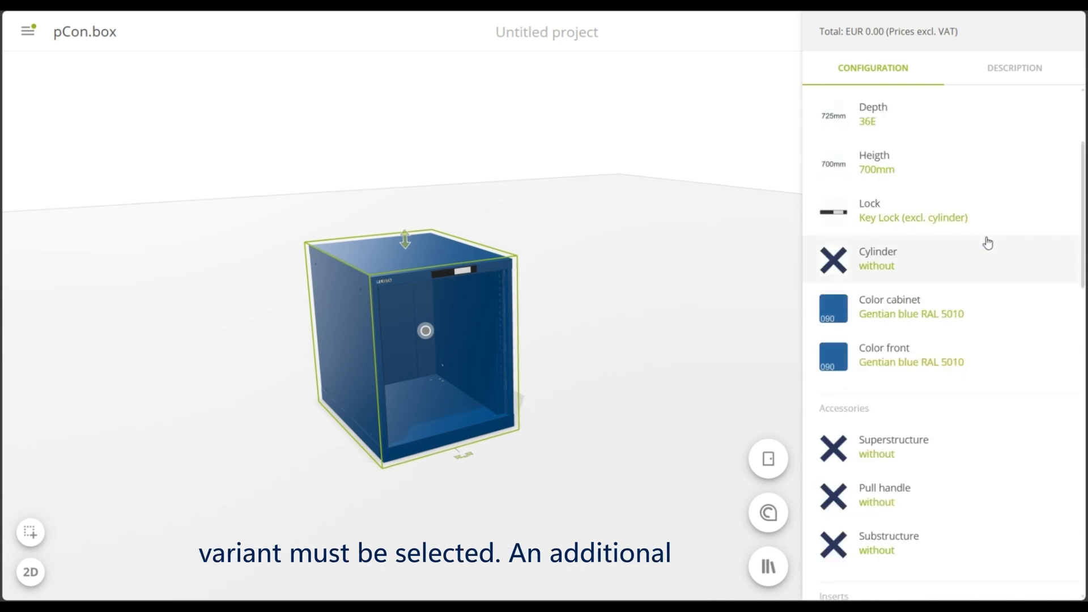
{"action": "left_click", "coordinate": [960, 259]}
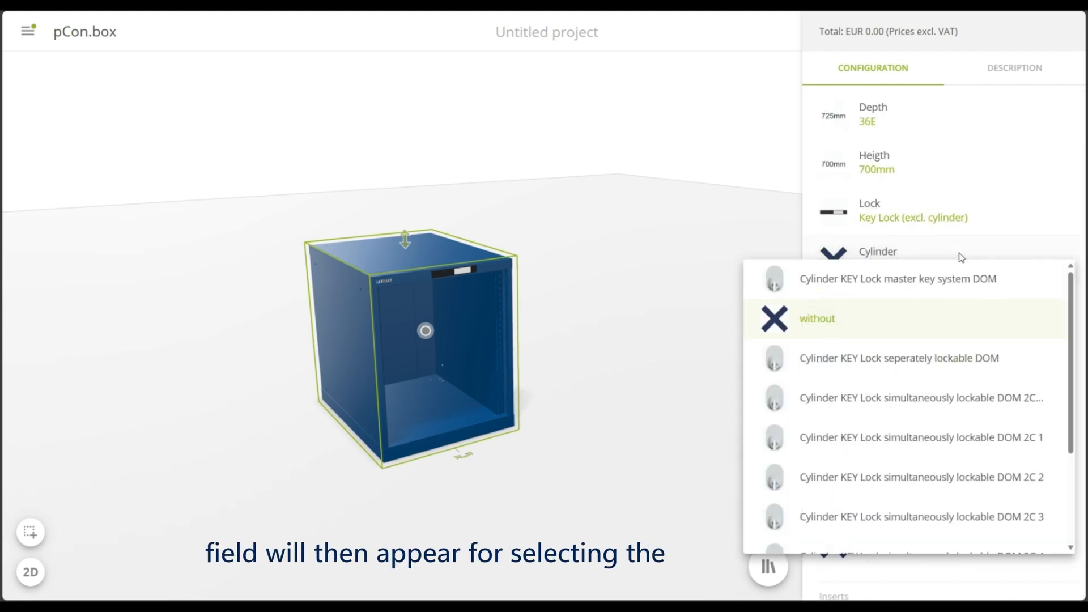
{"action": "left_click", "coordinate": [947, 443]}
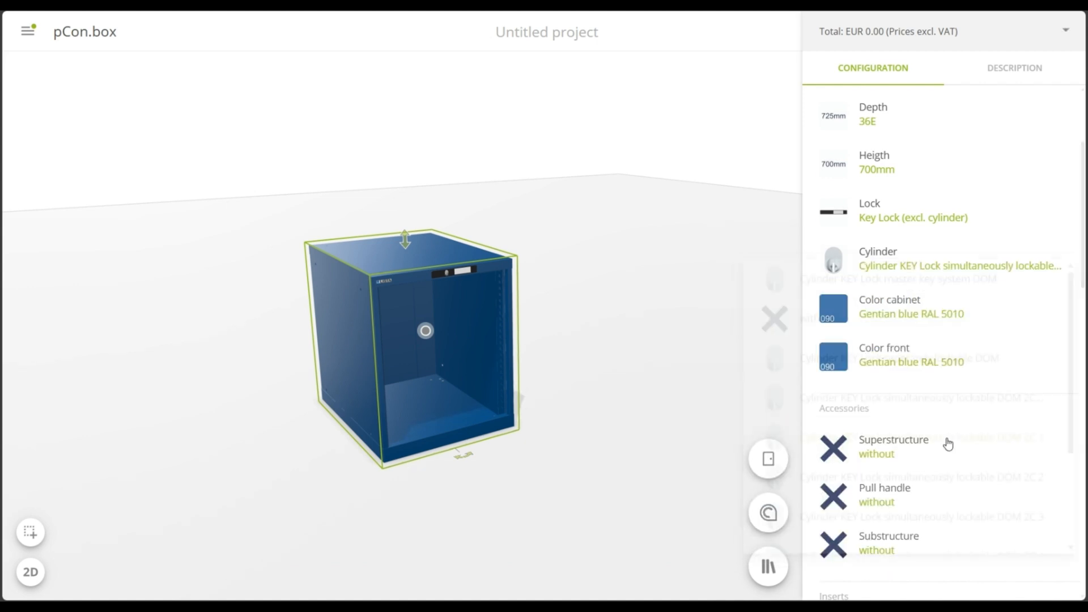
Change the cabinet colour to Pure white RAL 9010
{"action": "left_click", "coordinate": [996, 315]}
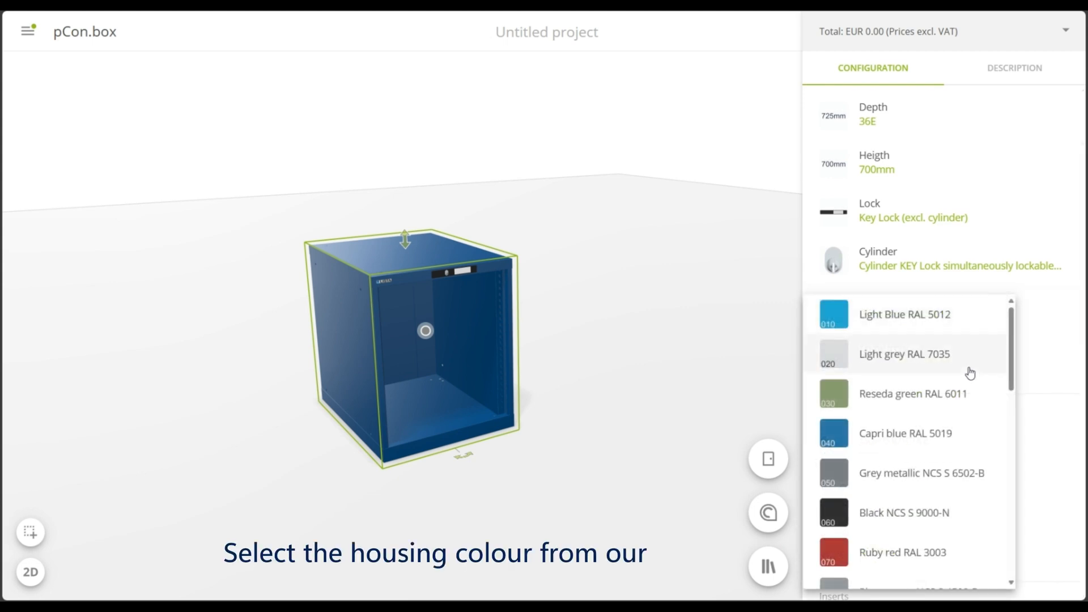
{"action": "scroll", "coordinate": [964, 383], "scroll_direction": "down", "scroll_amount": 5}
{"action": "scroll", "coordinate": [963, 386], "scroll_direction": "down", "scroll_amount": 1}
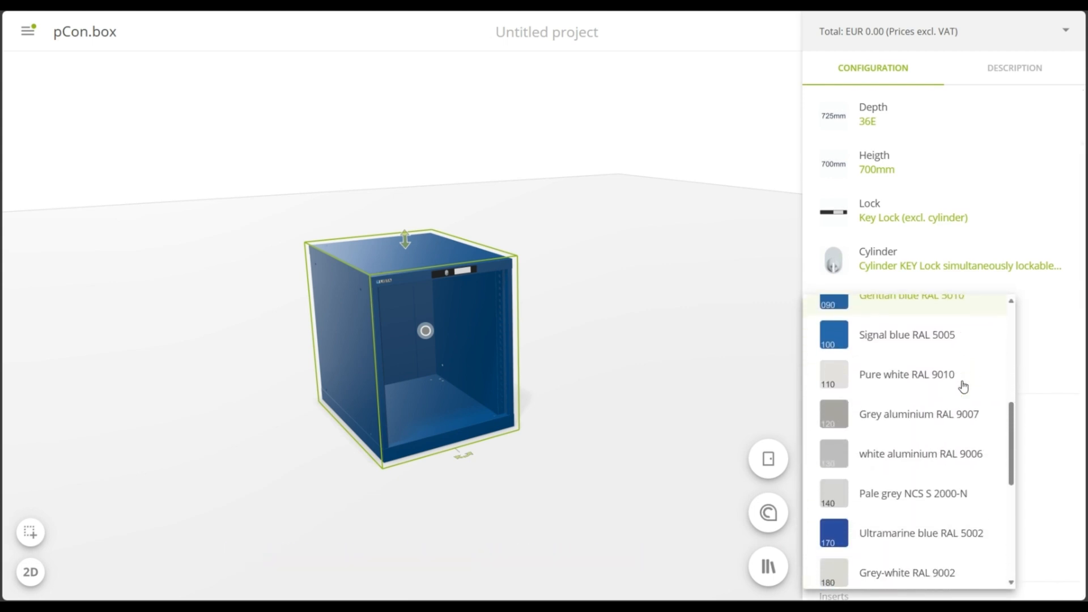
{"action": "left_click", "coordinate": [962, 372]}
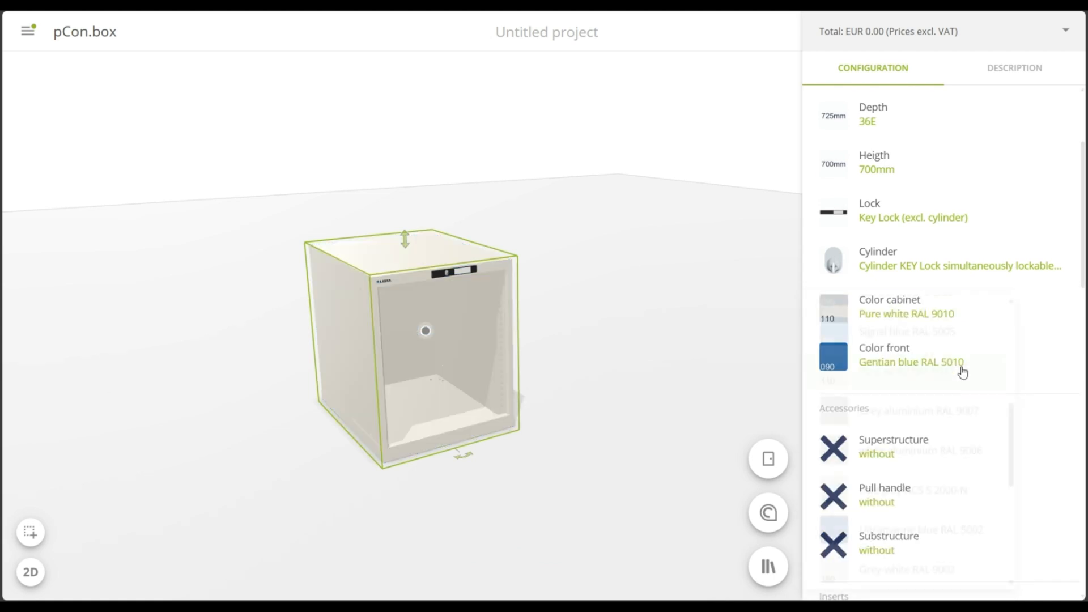
Change the front colour to Brilliant blue RAL 5007
{"action": "left_click", "coordinate": [997, 361]}
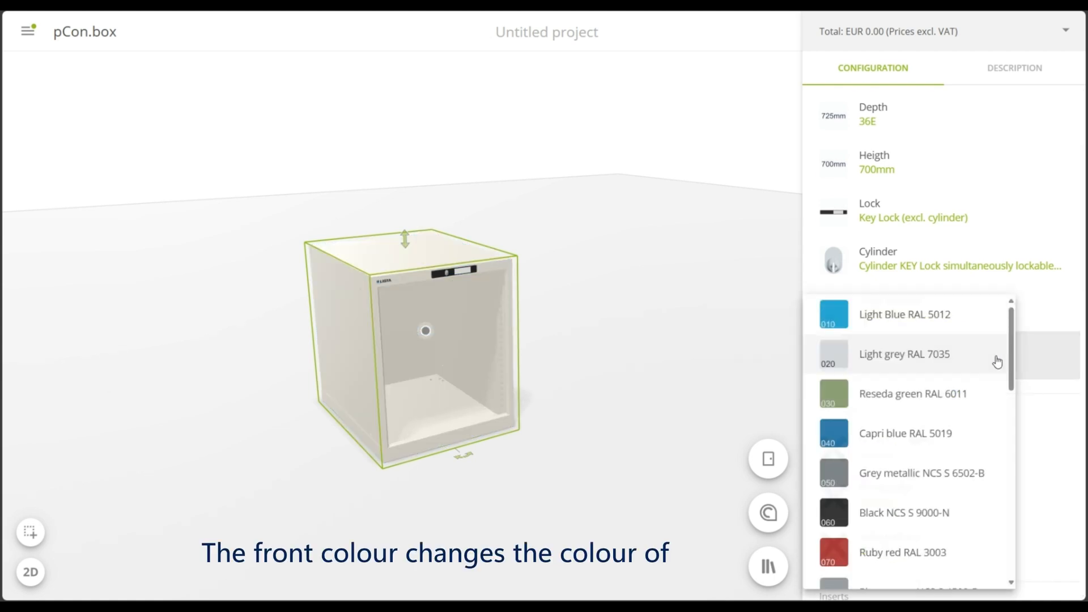
{"action": "scroll", "coordinate": [950, 403], "scroll_direction": "down", "scroll_amount": 3}
{"action": "scroll", "coordinate": [948, 408], "scroll_direction": "down", "scroll_amount": 6}
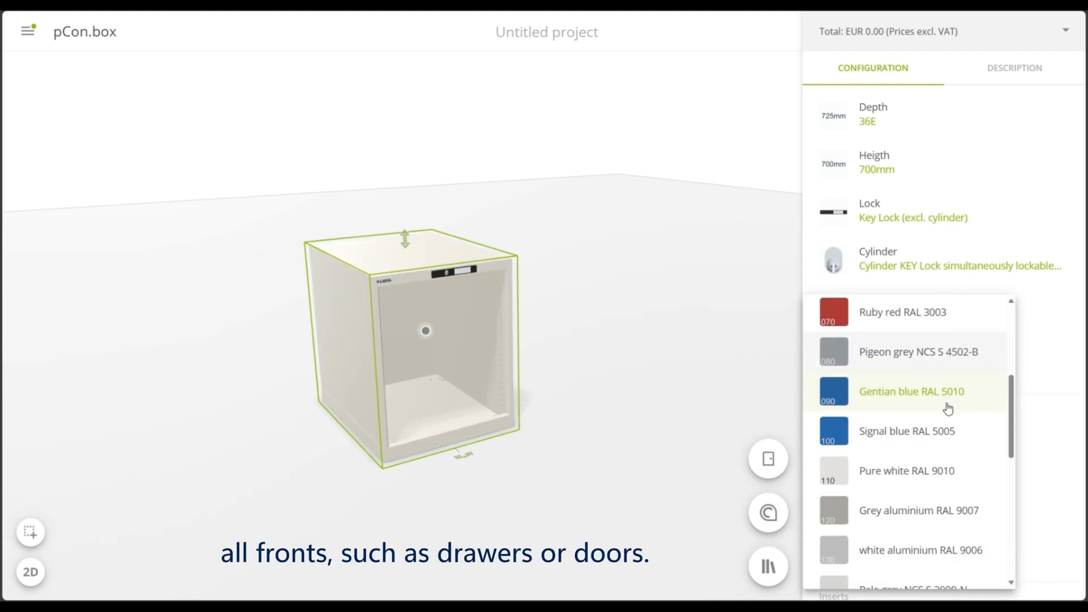
{"action": "scroll", "coordinate": [947, 407], "scroll_direction": "down", "scroll_amount": 3}
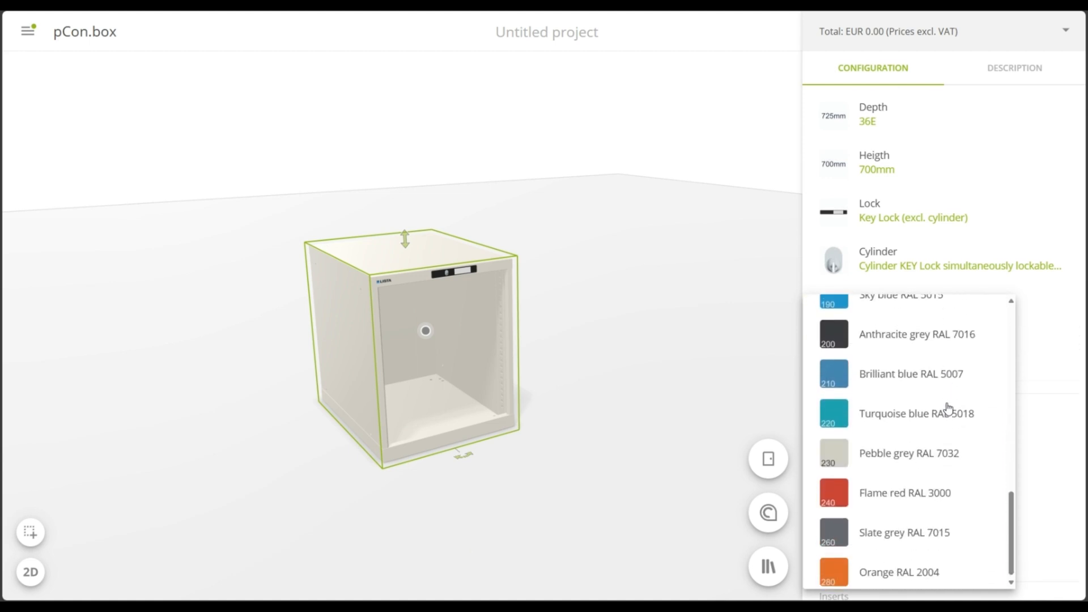
{"action": "left_click", "coordinate": [947, 380]}
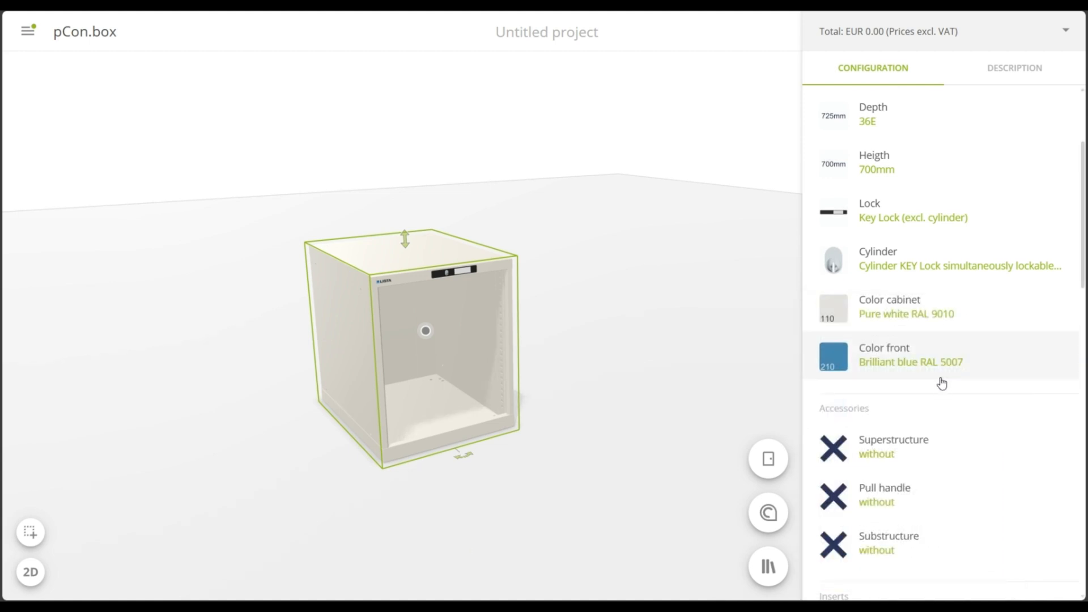
Fit the Roll-off edge 4-sided with push bar as the superstructure and review the pull handle options
{"action": "scroll", "coordinate": [1005, 340], "scroll_direction": "down", "scroll_amount": 5}
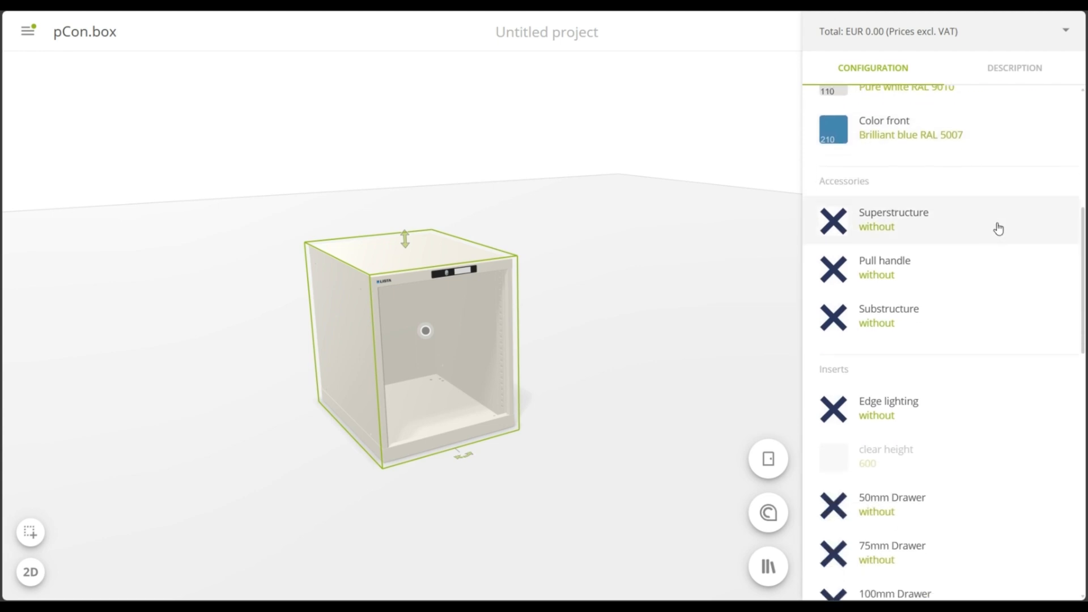
{"action": "left_click", "coordinate": [991, 174]}
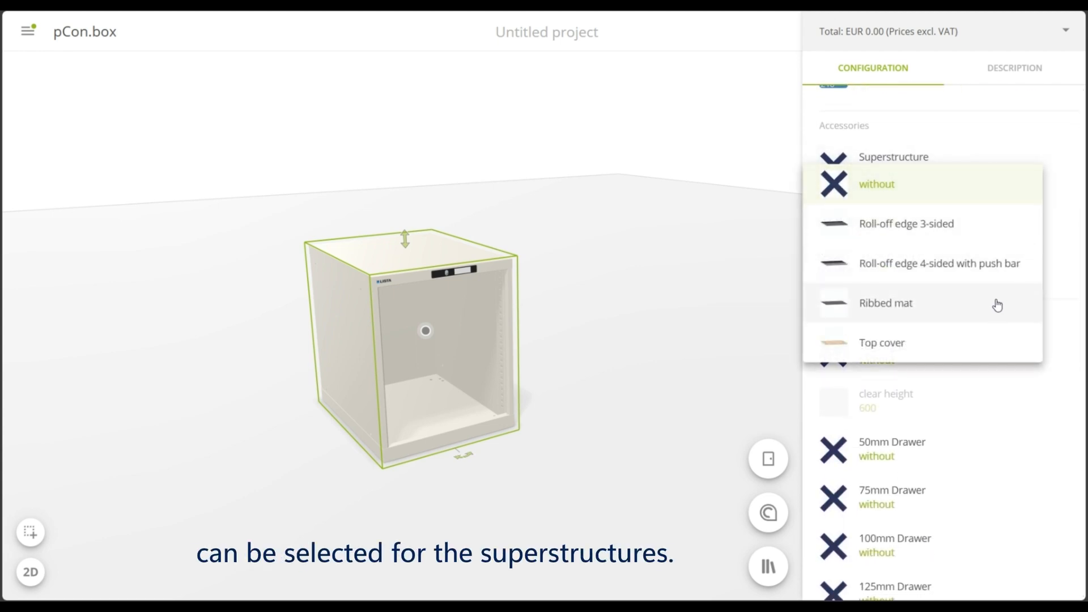
{"action": "left_click", "coordinate": [998, 273]}
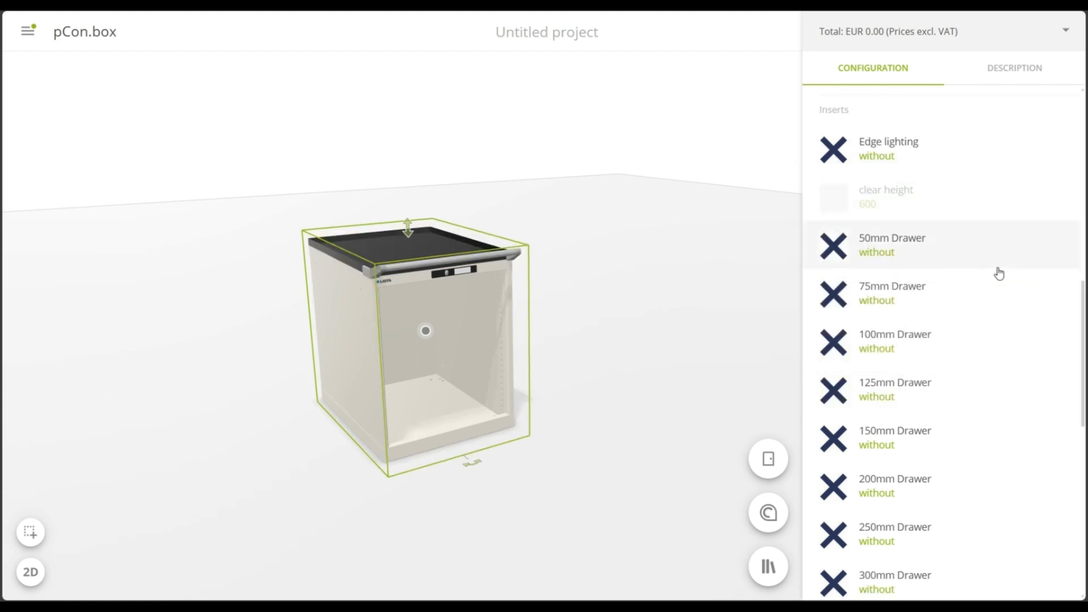
{"action": "scroll", "coordinate": [998, 281], "scroll_direction": "up", "scroll_amount": 5}
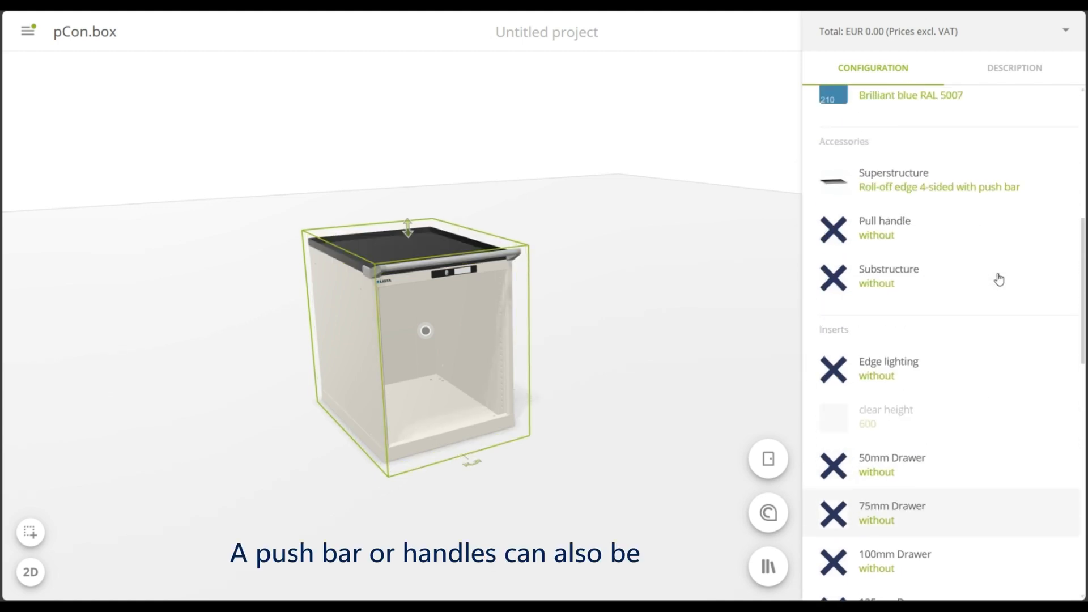
{"action": "left_click", "coordinate": [1010, 309]}
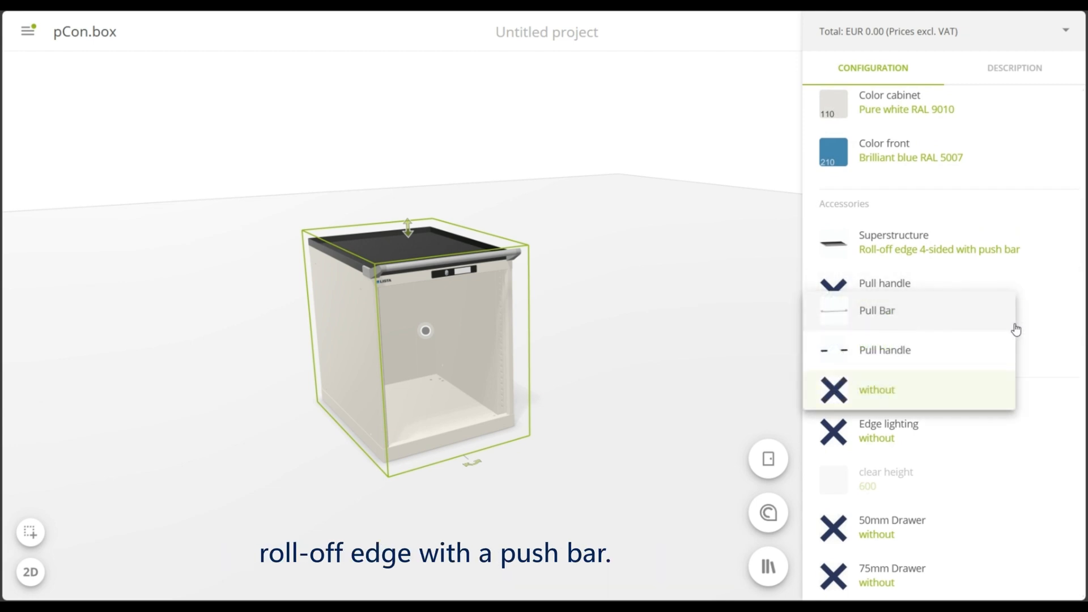
{"action": "left_click", "coordinate": [1054, 317]}
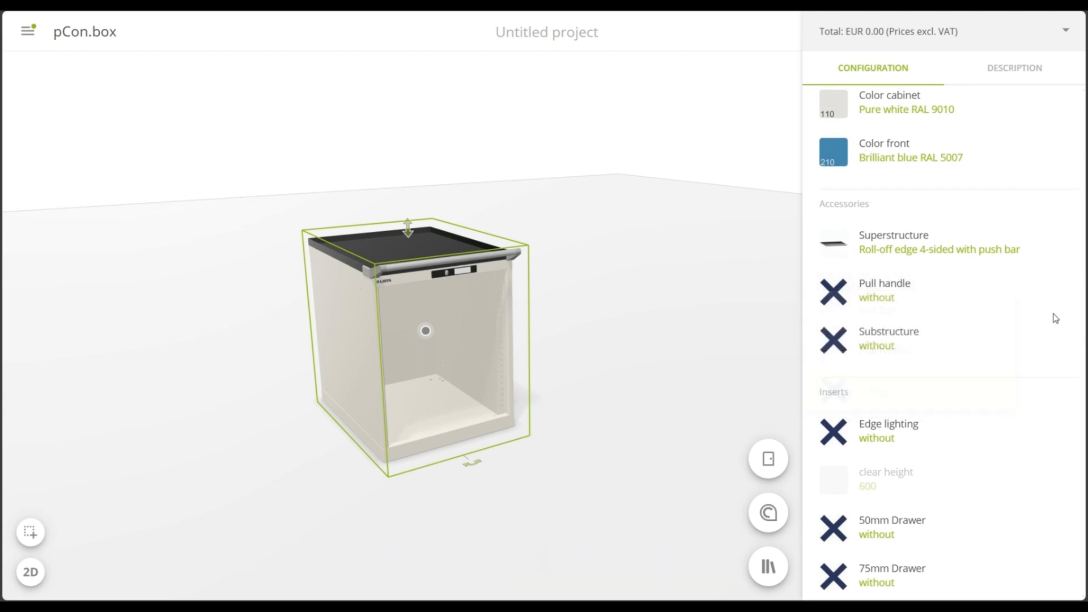
Equip the cabinet with the Castor substructure and review the available castor heights
{"action": "left_click", "coordinate": [996, 348]}
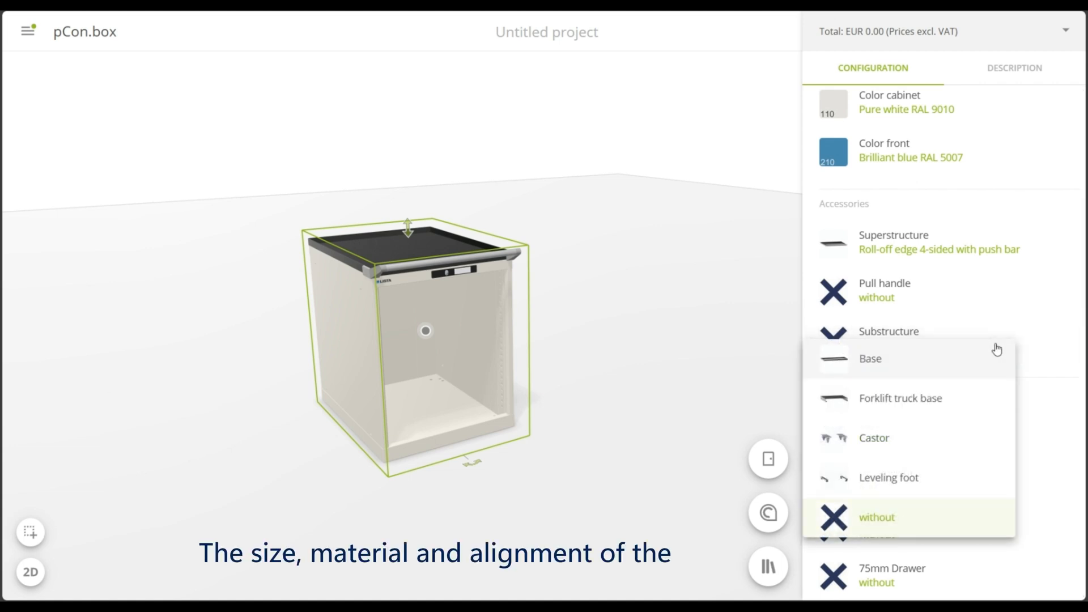
{"action": "left_click", "coordinate": [949, 445]}
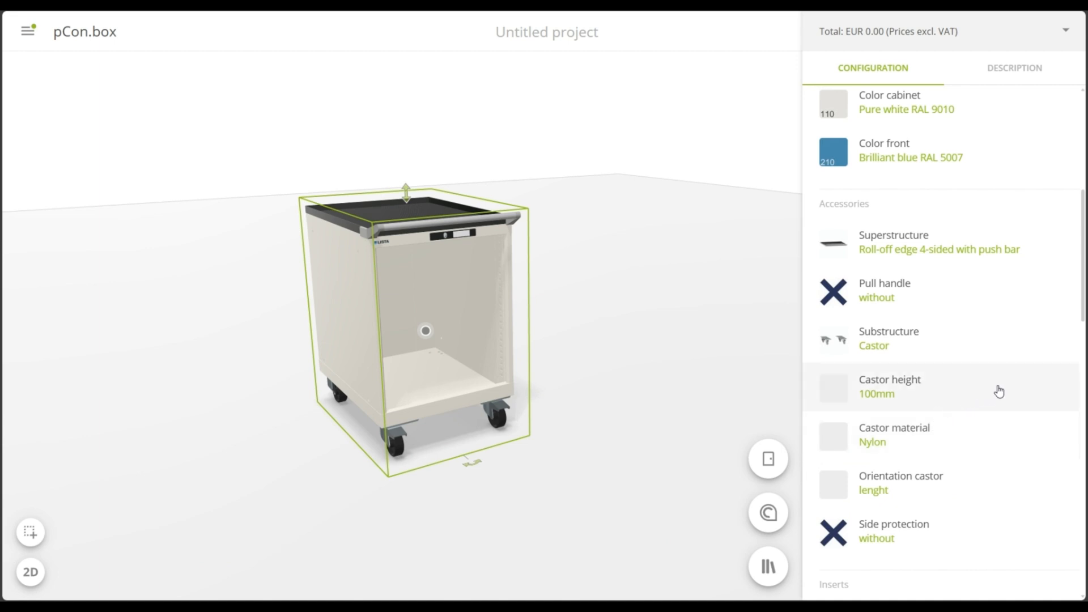
{"action": "left_click", "coordinate": [1000, 391]}
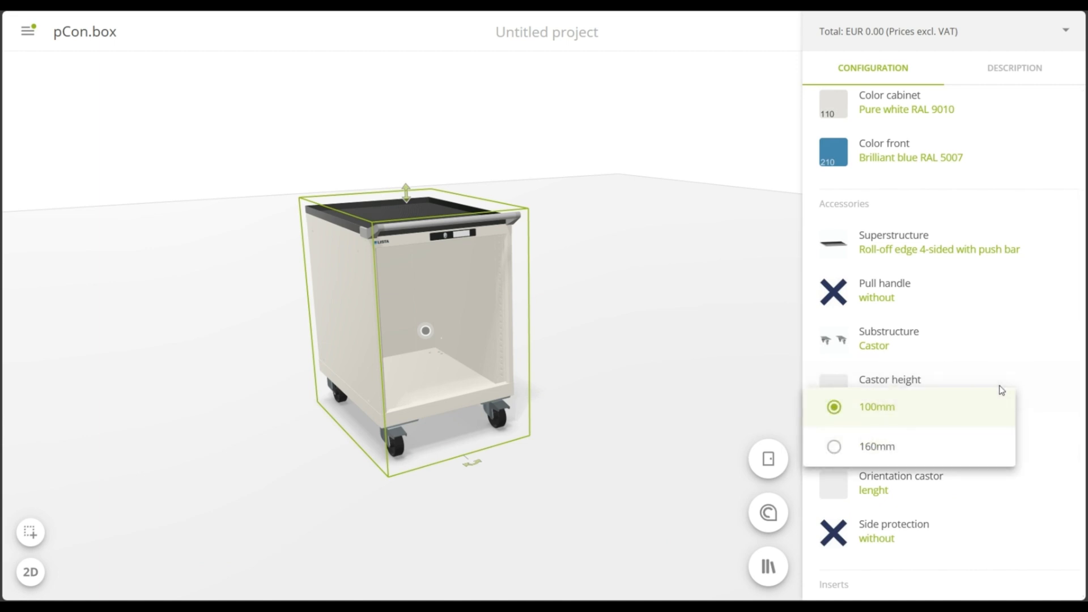
{"action": "left_click", "coordinate": [1044, 403]}
Set the castor material to Rubber and review the castor orientation options
{"action": "left_click", "coordinate": [991, 440]}
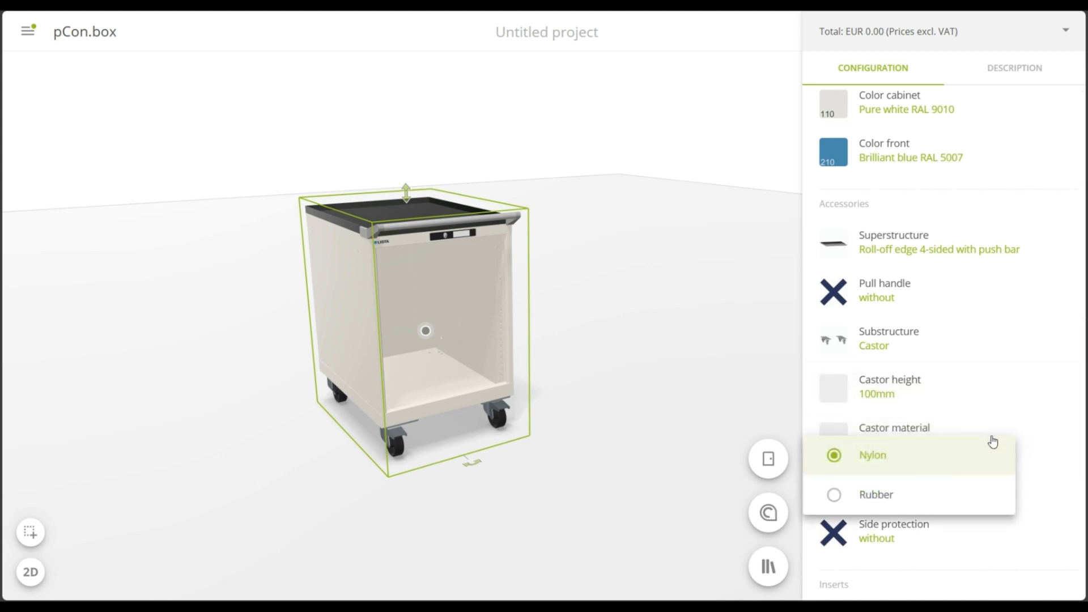
{"action": "left_click", "coordinate": [992, 495]}
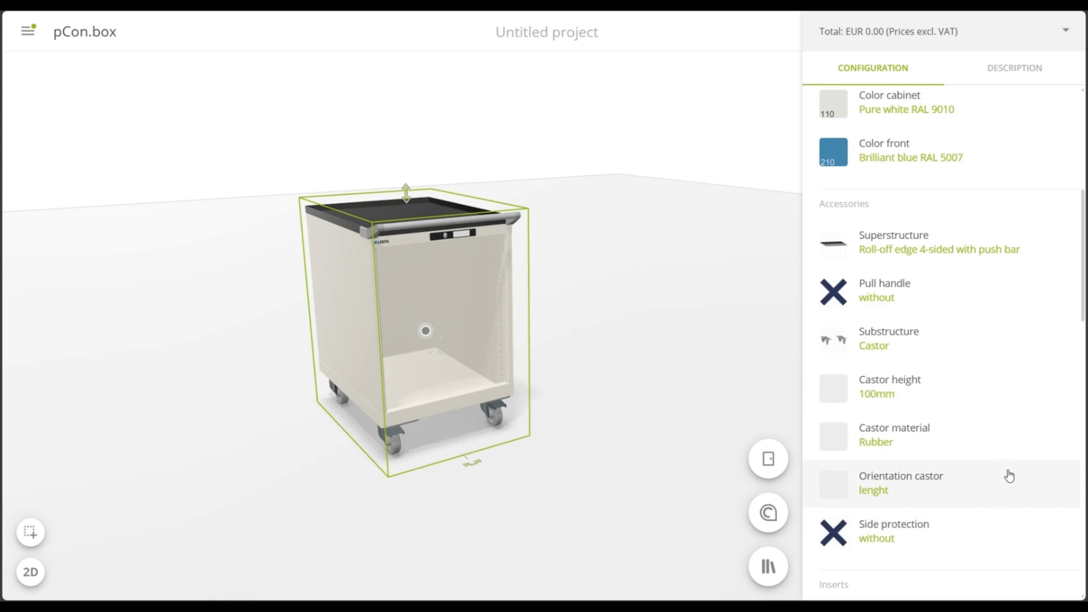
{"action": "left_click", "coordinate": [1014, 483]}
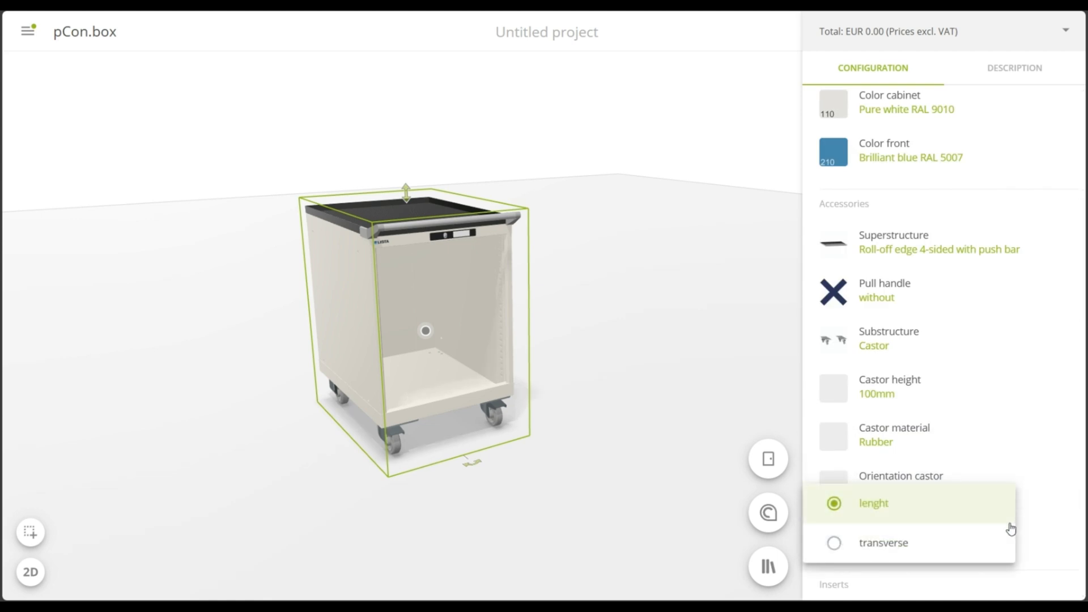
{"action": "left_click", "coordinate": [1045, 502]}
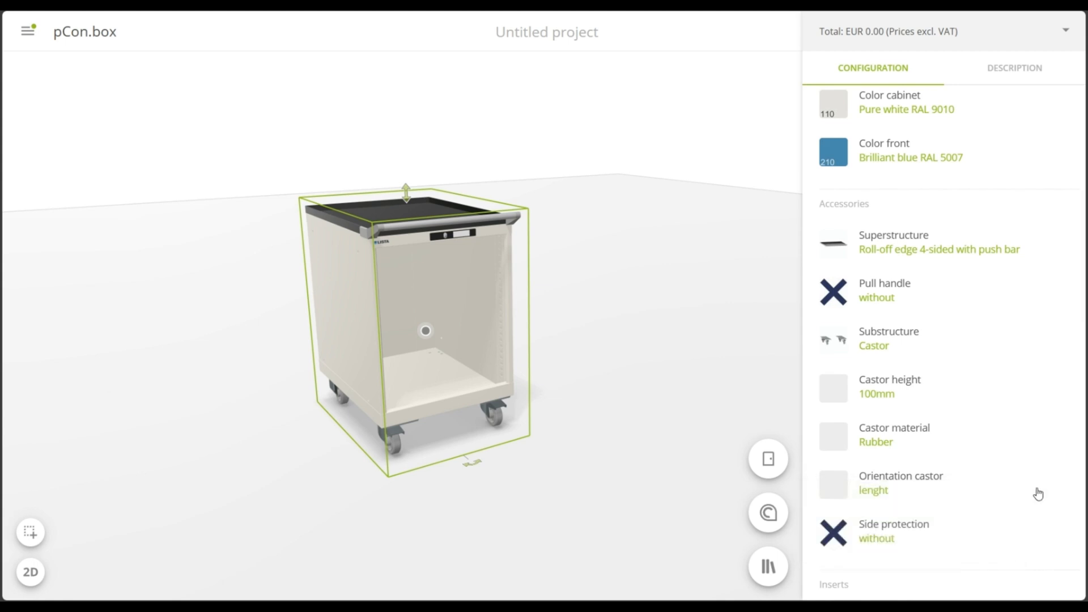
Add side protection strips to the mobile cabinet by setting Side protection to with
{"action": "scroll", "coordinate": [1002, 433], "scroll_direction": "down", "scroll_amount": 4}
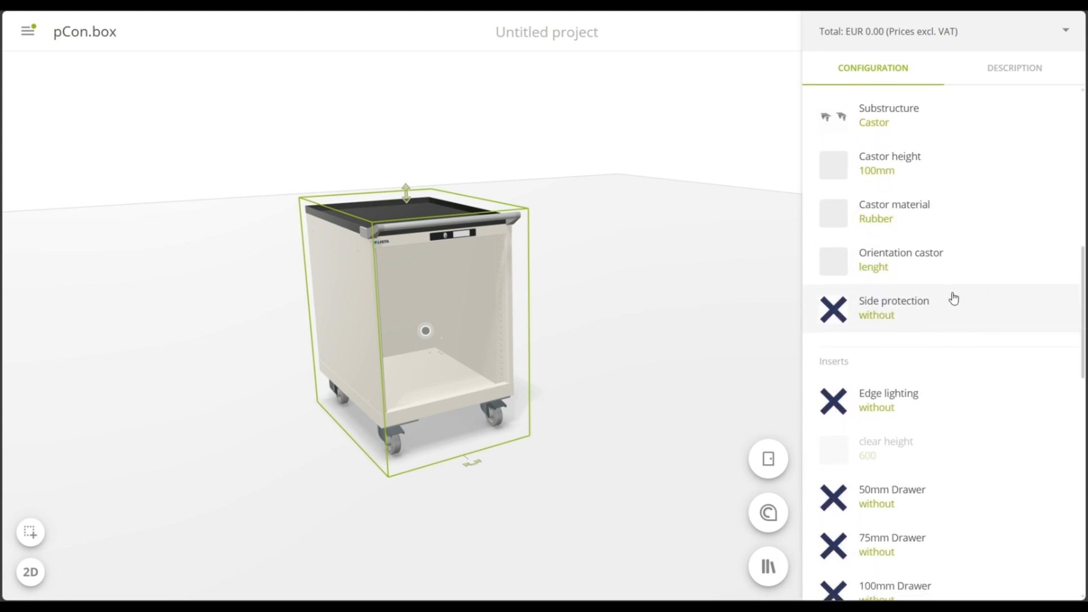
{"action": "left_click", "coordinate": [959, 296]}
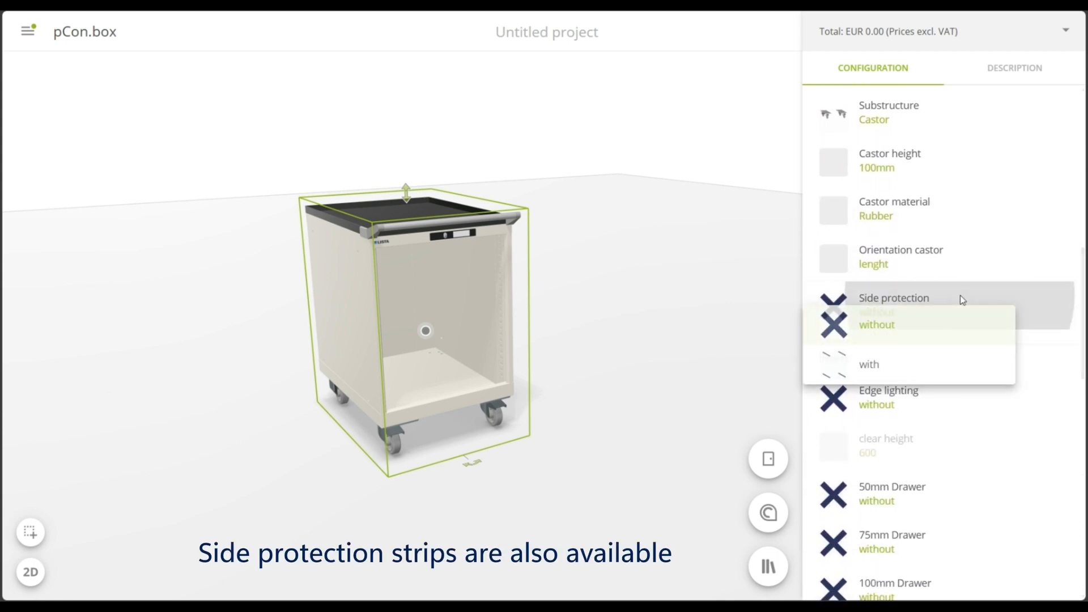
{"action": "left_click", "coordinate": [942, 372]}
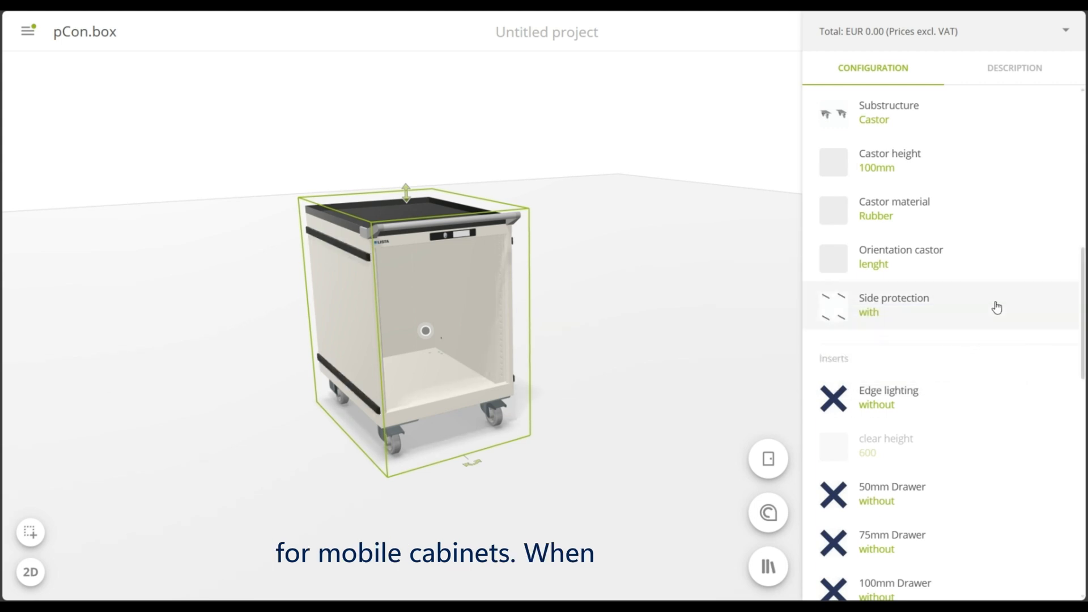
Insert two 50mm drawers into the mobile cabinet
{"action": "scroll", "coordinate": [1001, 285], "scroll_direction": "down", "scroll_amount": 3}
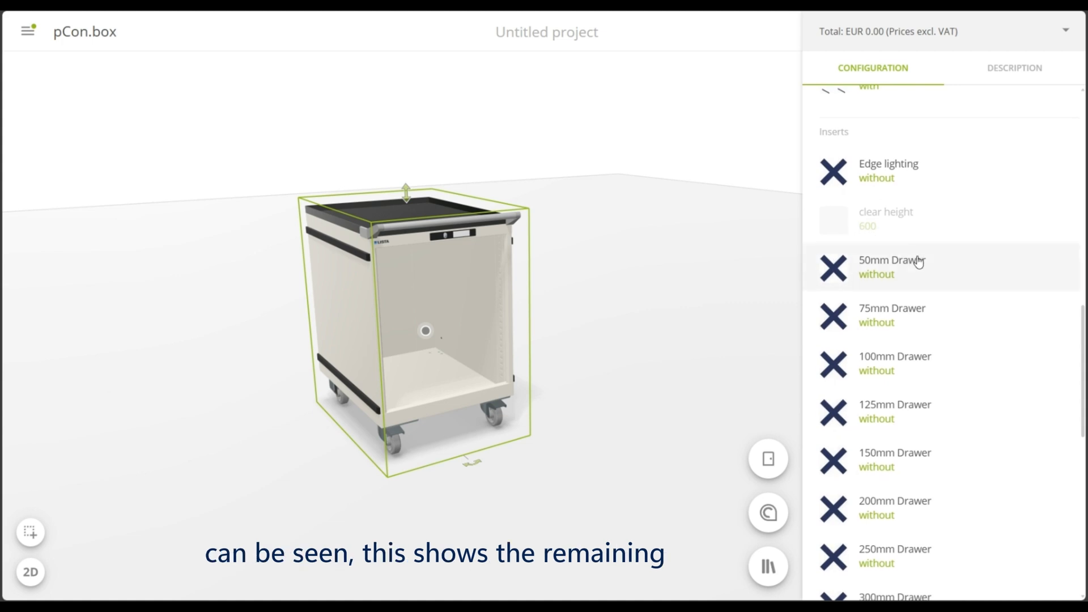
{"action": "left_click", "coordinate": [1012, 278]}
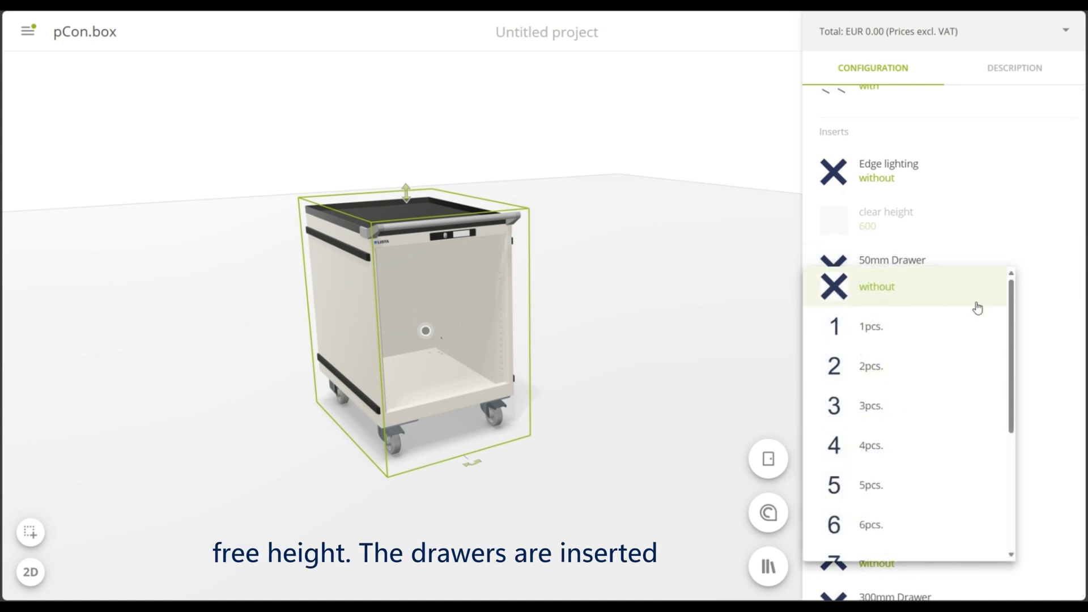
{"action": "left_click", "coordinate": [919, 368]}
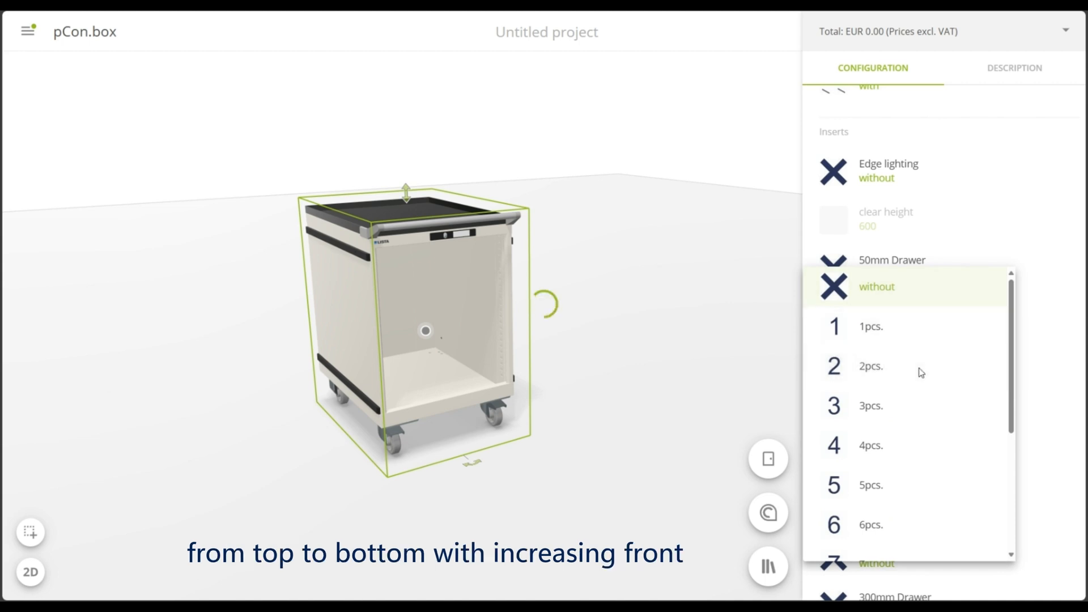
Add two 100mm drawers and one 300mm drawer to fill the rest of the mobile cabinet
{"action": "scroll", "coordinate": [928, 366], "scroll_direction": "up", "scroll_amount": 5}
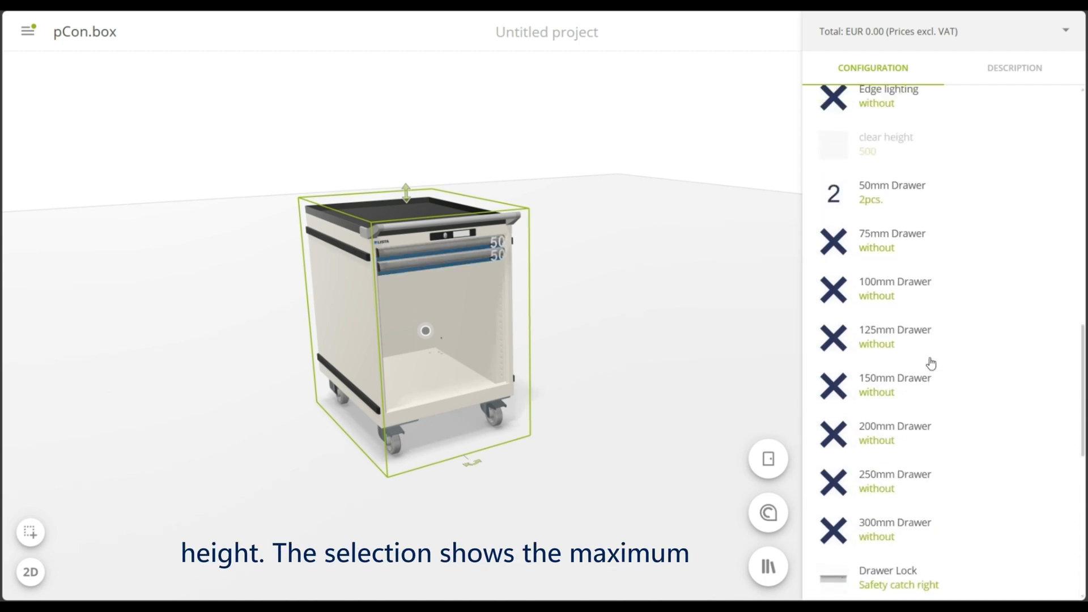
{"action": "scroll", "coordinate": [929, 364], "scroll_direction": "up", "scroll_amount": 1}
{"action": "scroll", "coordinate": [930, 360], "scroll_direction": "down", "scroll_amount": 1}
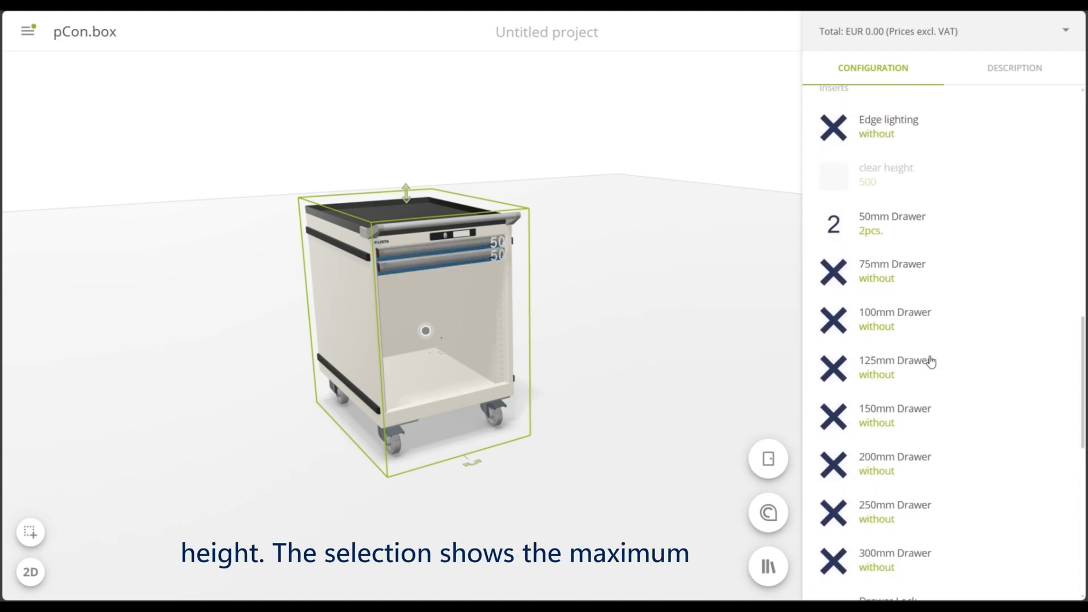
{"action": "left_click", "coordinate": [980, 321]}
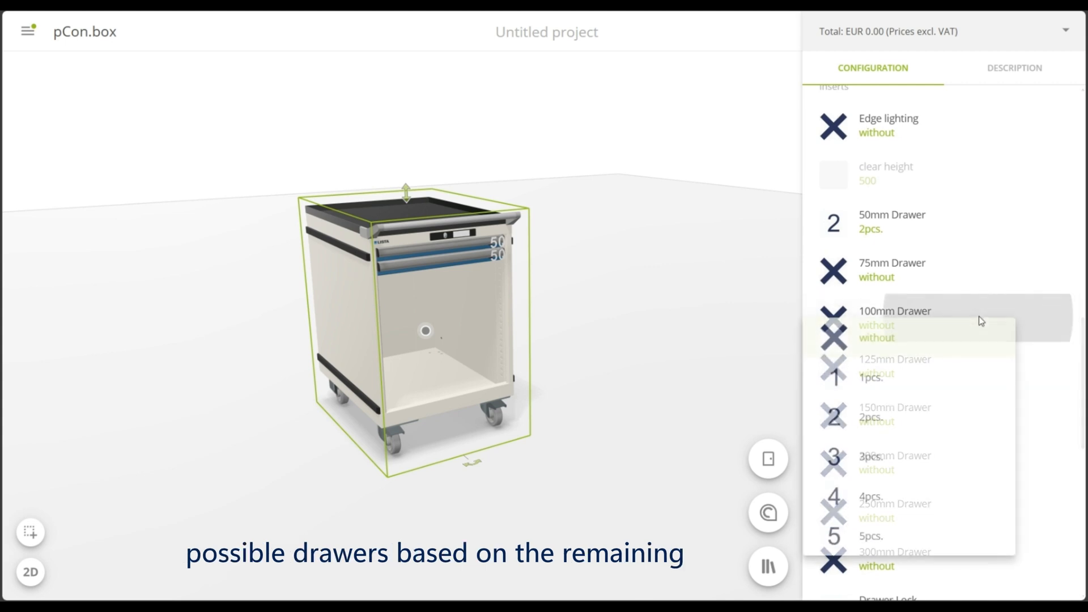
{"action": "left_click", "coordinate": [897, 417]}
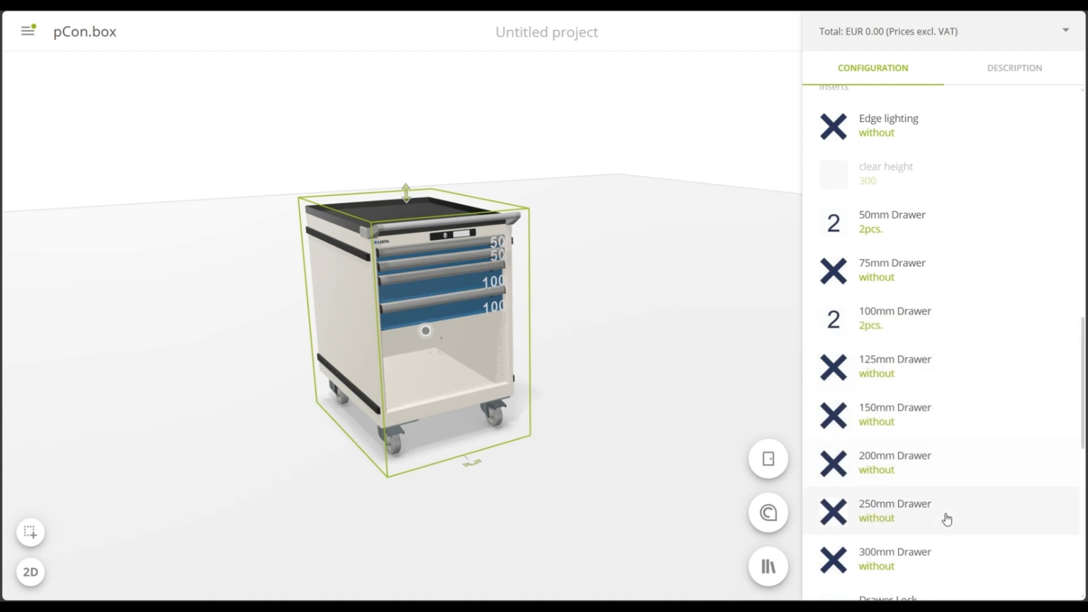
{"action": "left_click", "coordinate": [937, 561]}
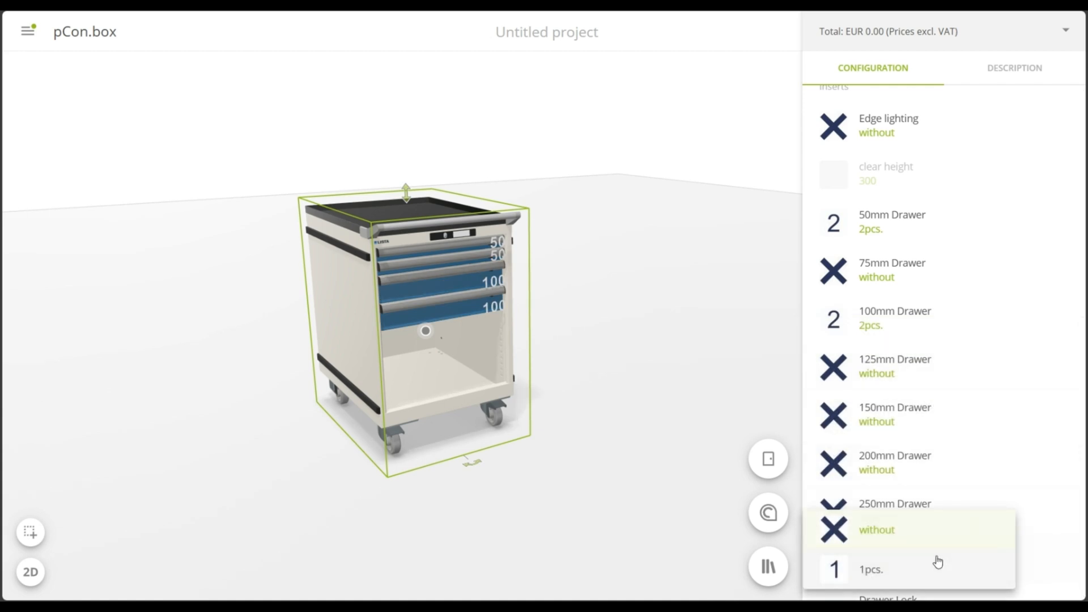
{"action": "left_click", "coordinate": [898, 571]}
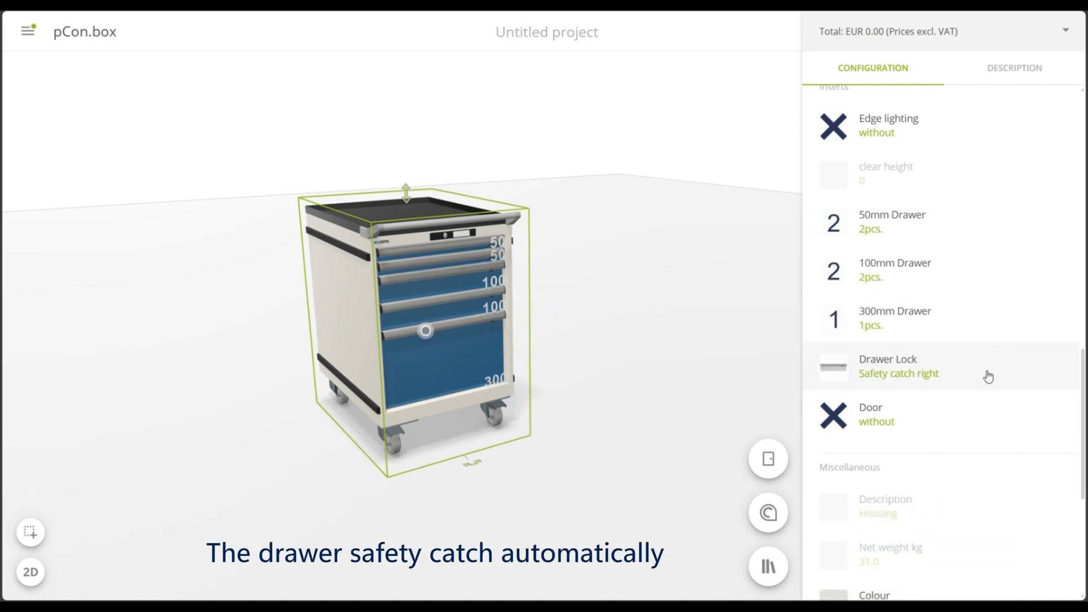
Set the drawer lock to Double safety catch, review the door options and deselect the cabinet
{"action": "left_click", "coordinate": [1017, 379]}
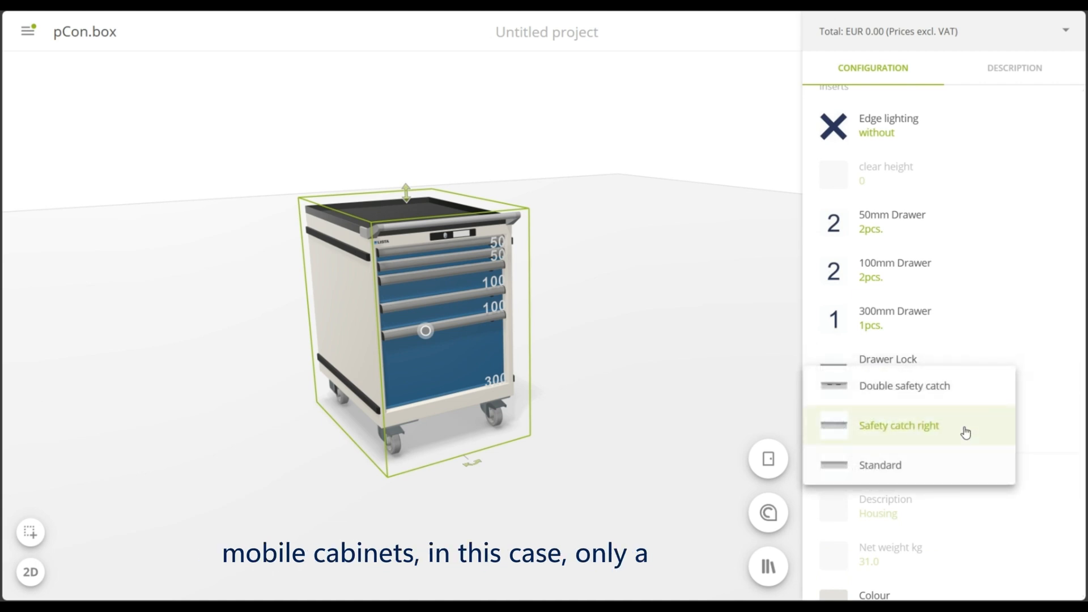
{"action": "left_click", "coordinate": [977, 392]}
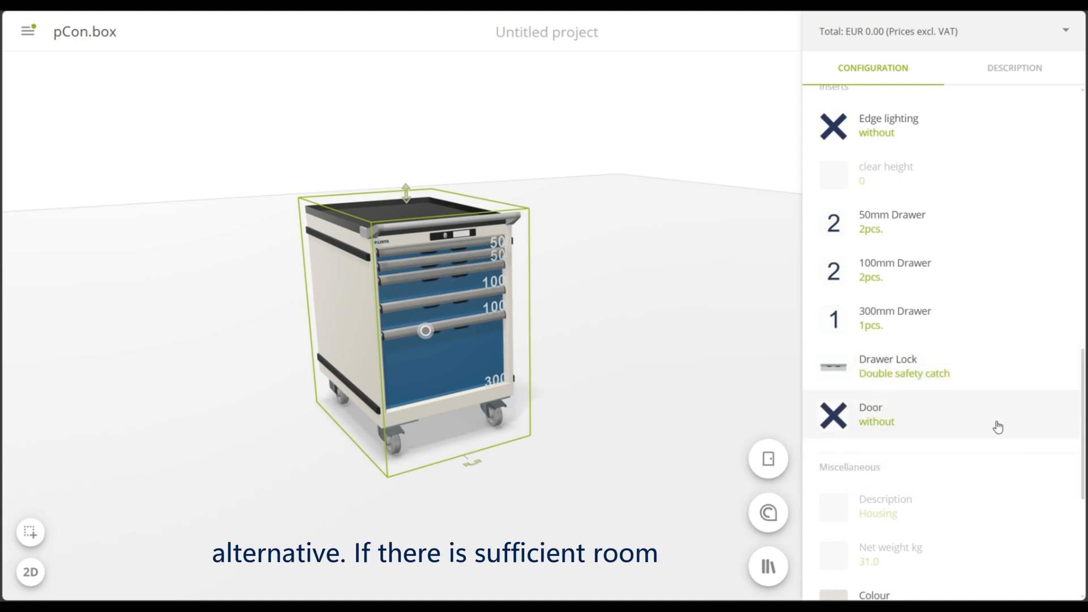
{"action": "left_click", "coordinate": [1005, 423]}
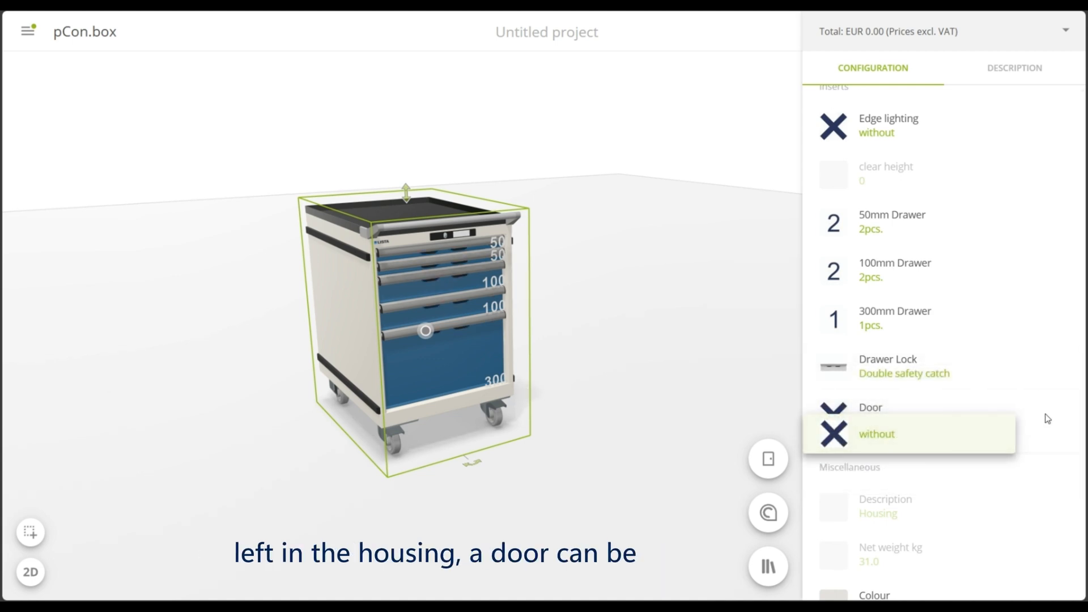
{"action": "left_click", "coordinate": [1044, 415]}
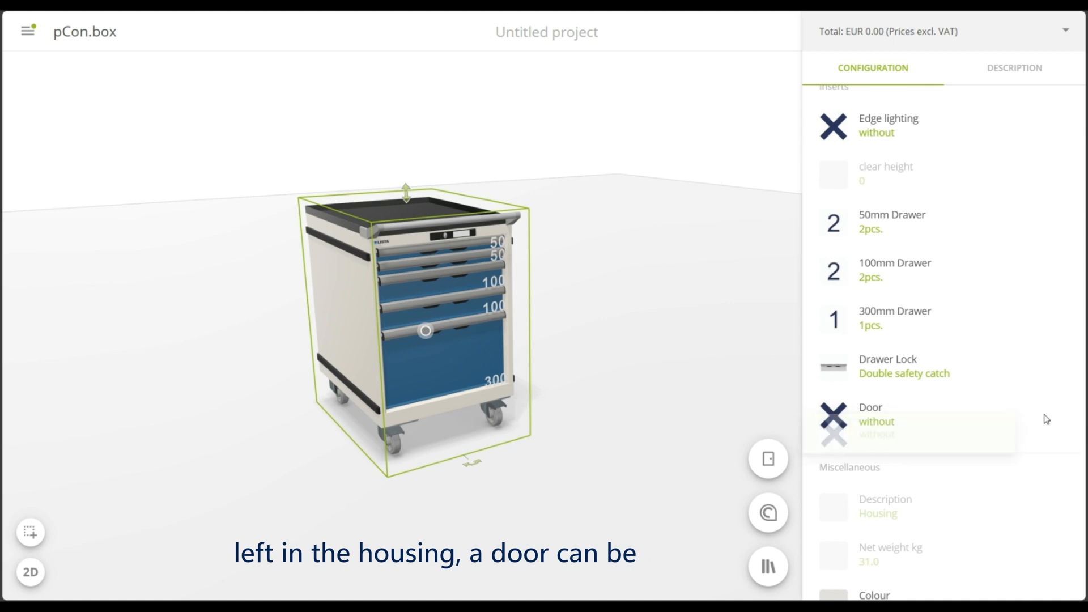
{"action": "left_click", "coordinate": [610, 501]}
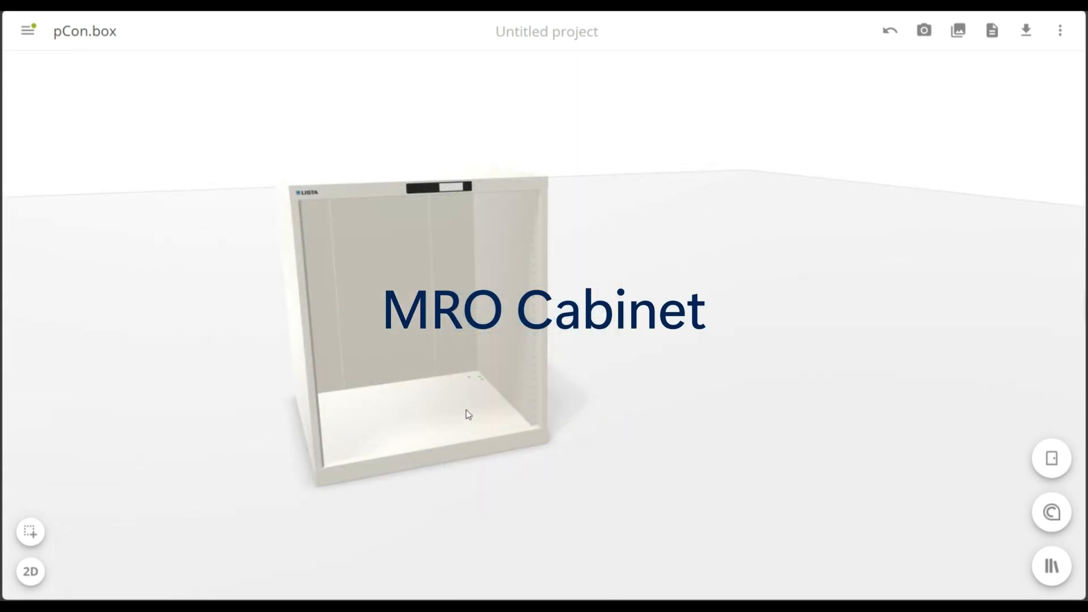
Configure the empty standard cabinet as type MRO Media supply with width 18E
{"action": "left_click", "coordinate": [468, 414]}
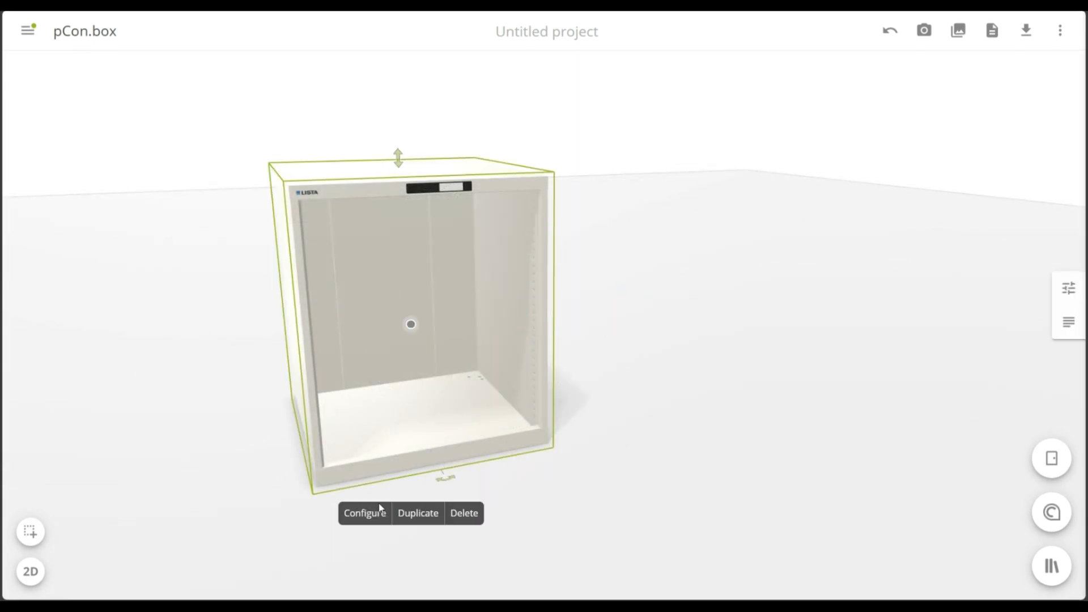
{"action": "left_click", "coordinate": [378, 514]}
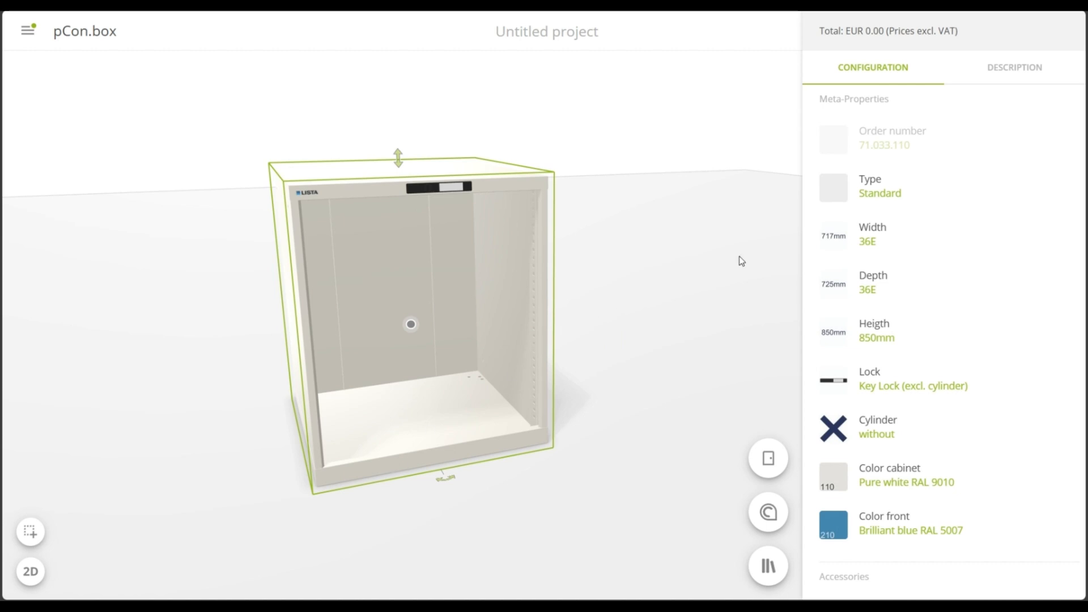
{"action": "left_click", "coordinate": [903, 194]}
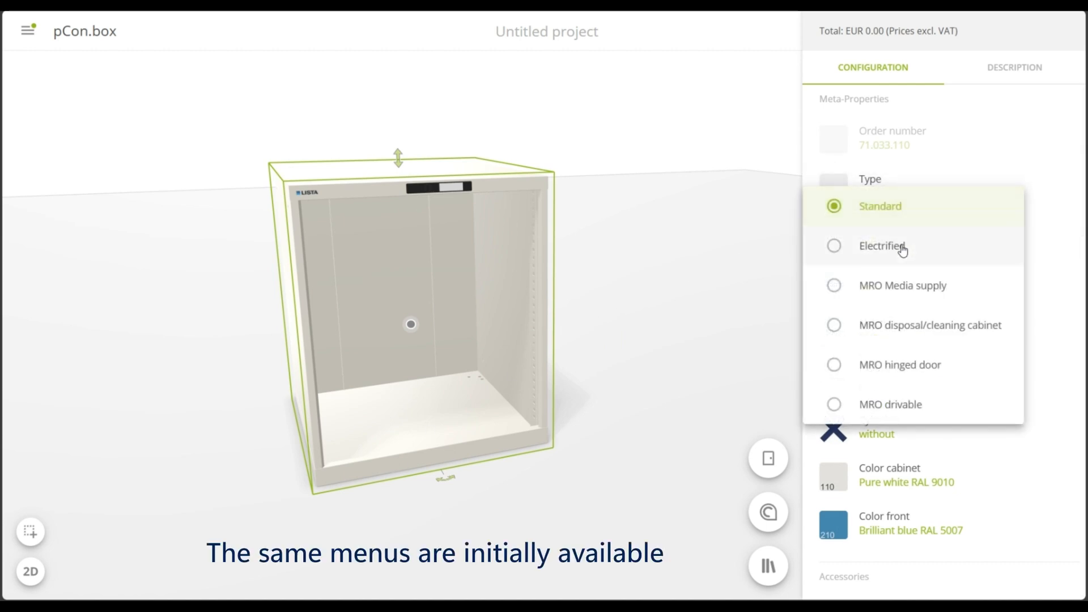
{"action": "left_click", "coordinate": [897, 293]}
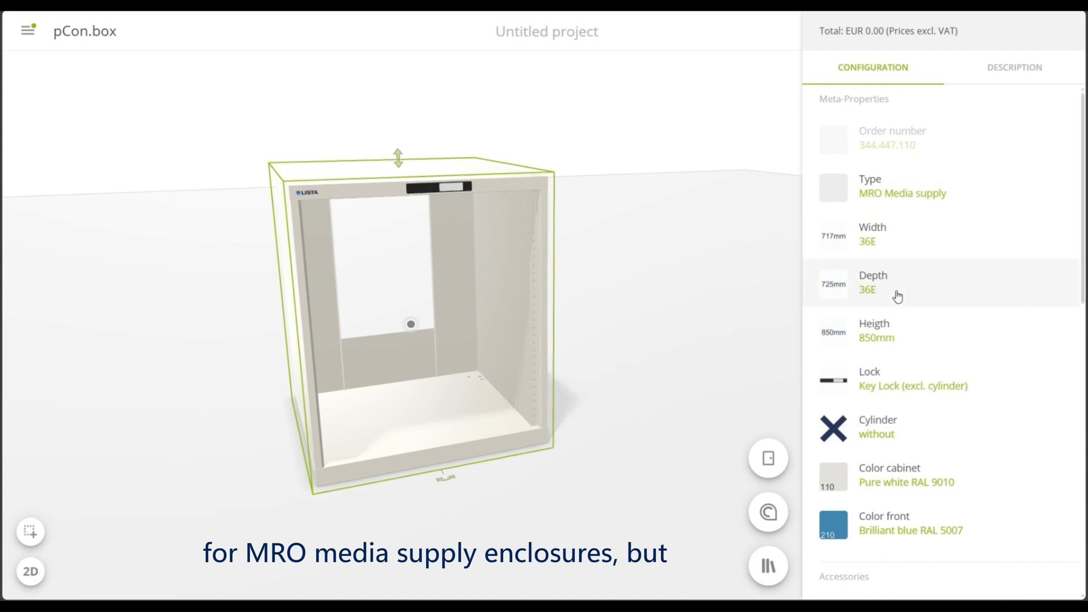
{"action": "left_click", "coordinate": [1001, 242]}
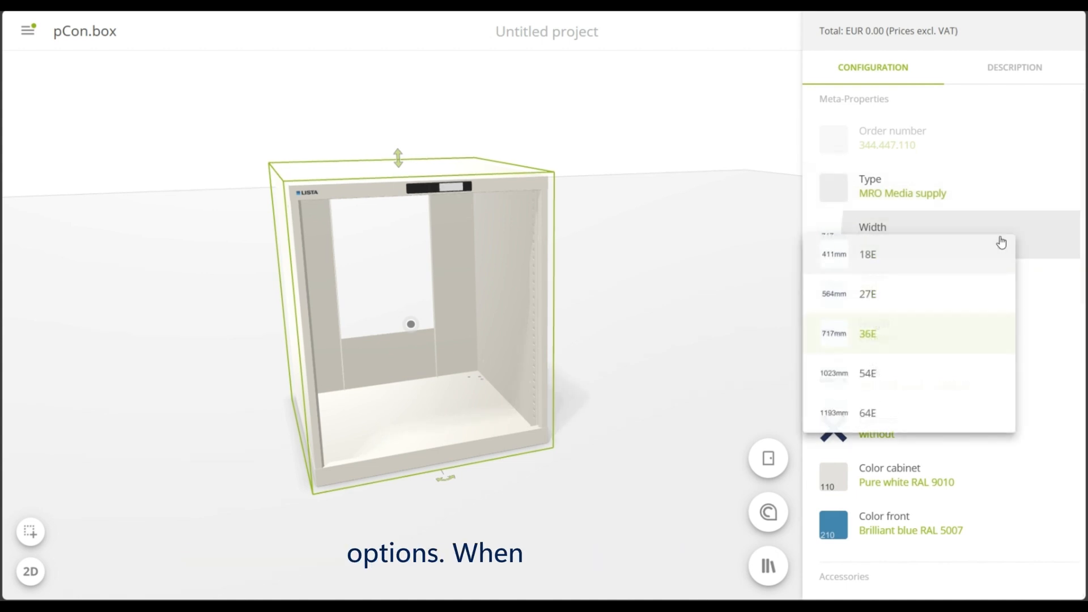
{"action": "left_click", "coordinate": [943, 265]}
Equip the MRO cabinet with the Leveling foot substructure
{"action": "scroll", "coordinate": [972, 241], "scroll_direction": "down", "scroll_amount": 3}
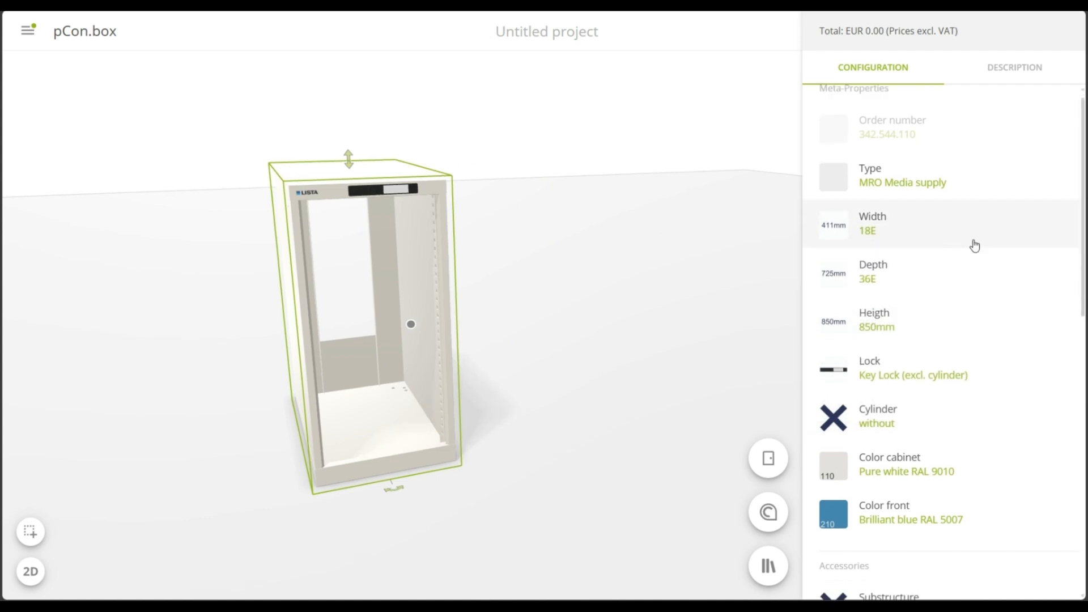
{"action": "scroll", "coordinate": [974, 245], "scroll_direction": "down", "scroll_amount": 3}
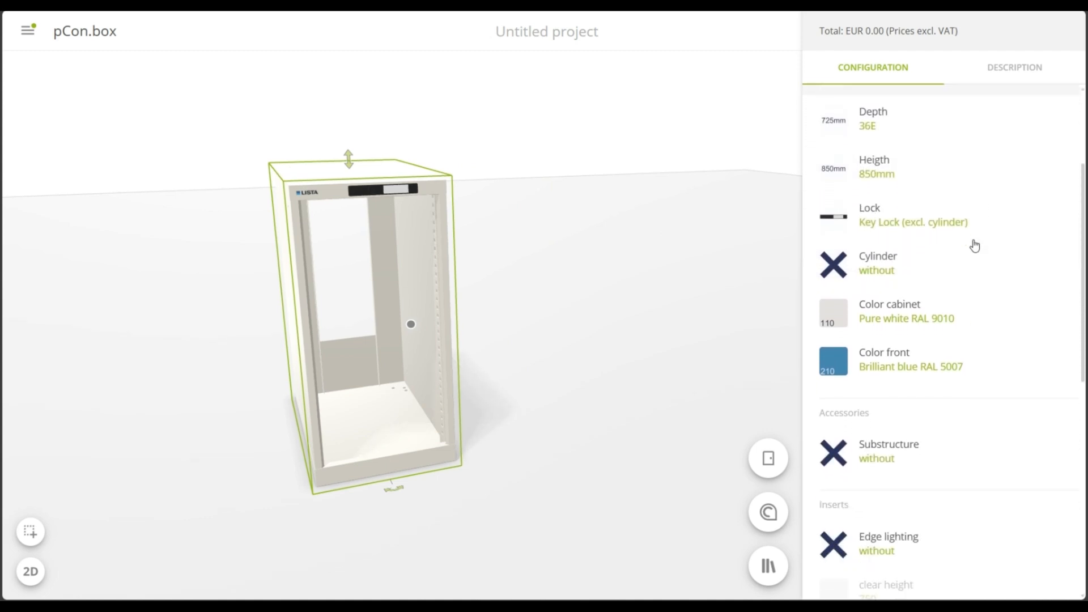
{"action": "scroll", "coordinate": [974, 245], "scroll_direction": "down", "scroll_amount": 4}
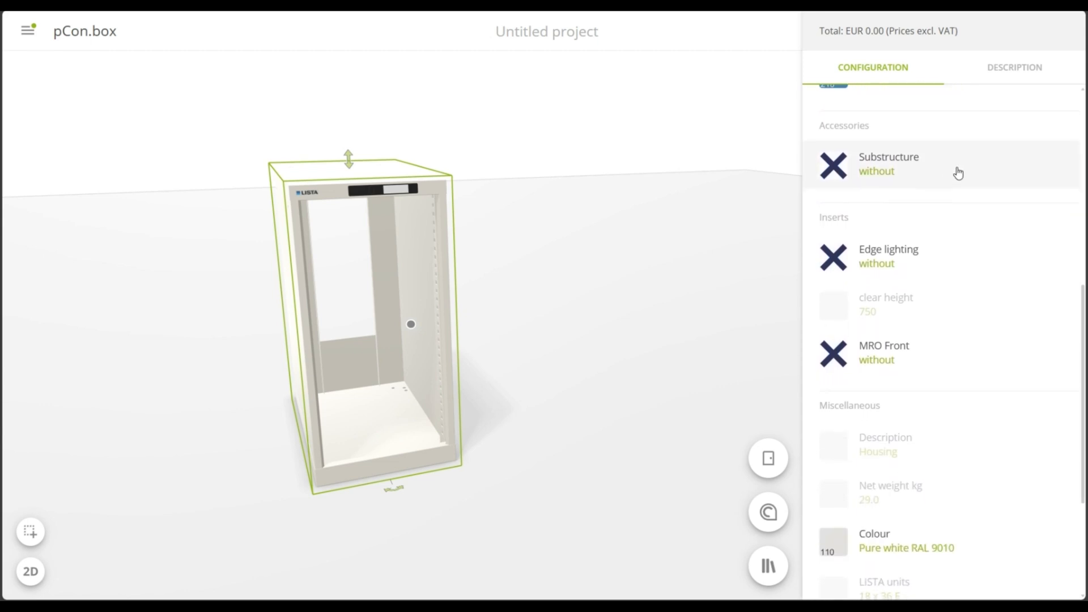
{"action": "left_click", "coordinate": [956, 173]}
{"action": "left_click", "coordinate": [908, 229]}
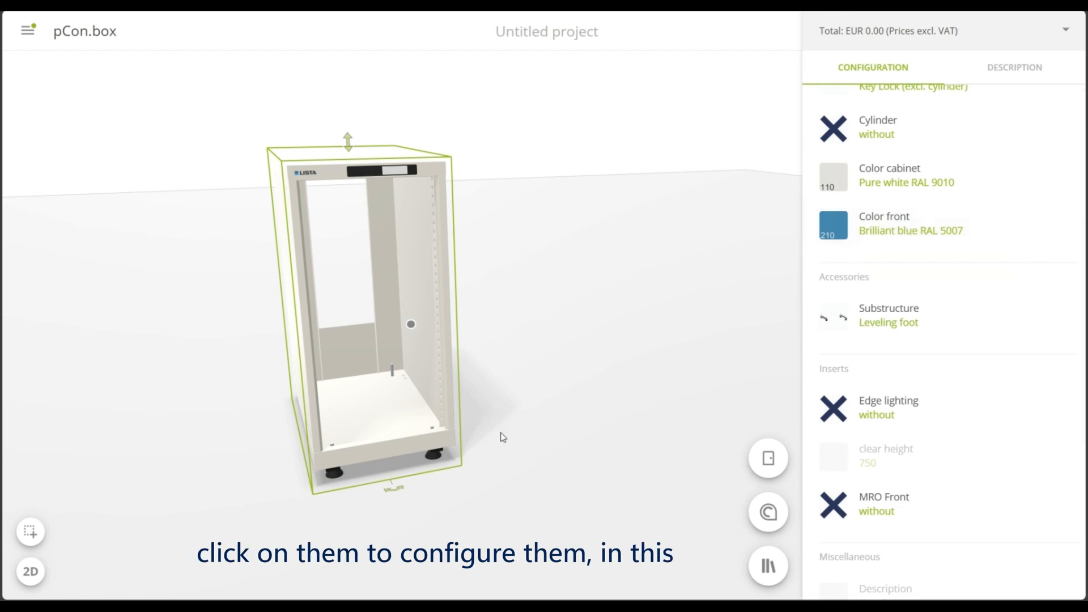
Configure the leveling foot set with side covers on both sides and a front cover, and inspect the base
{"action": "left_click", "coordinate": [336, 475]}
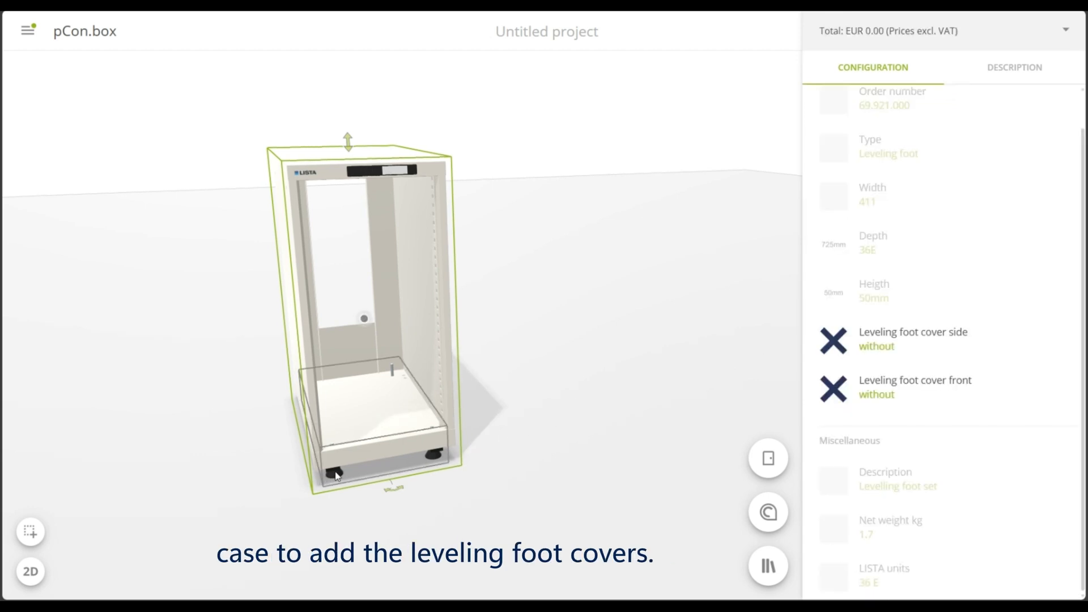
{"action": "left_click", "coordinate": [931, 334]}
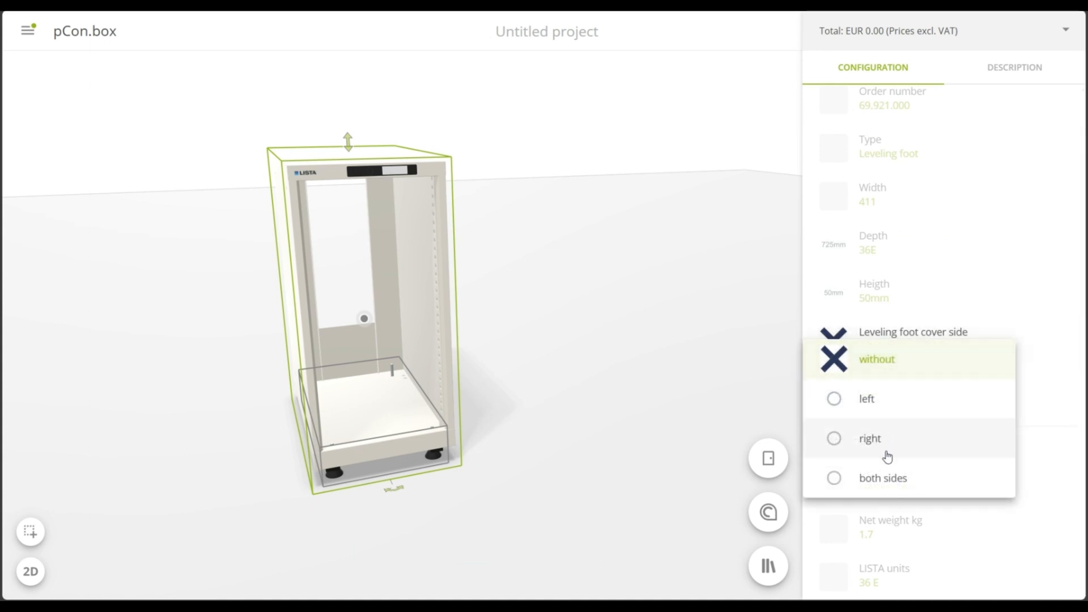
{"action": "left_click", "coordinate": [883, 479]}
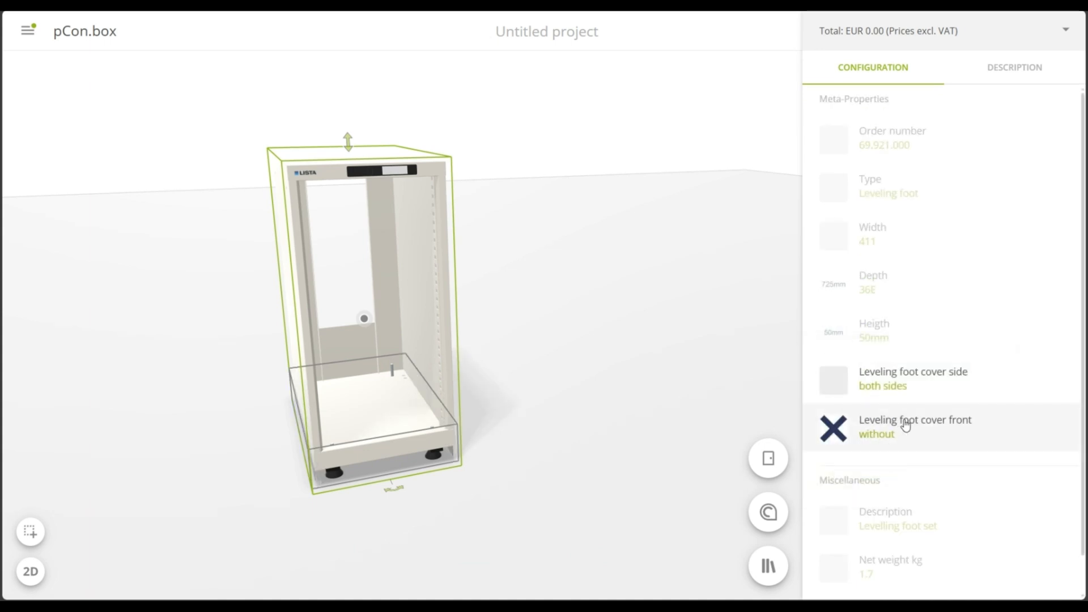
{"action": "left_click", "coordinate": [905, 425]}
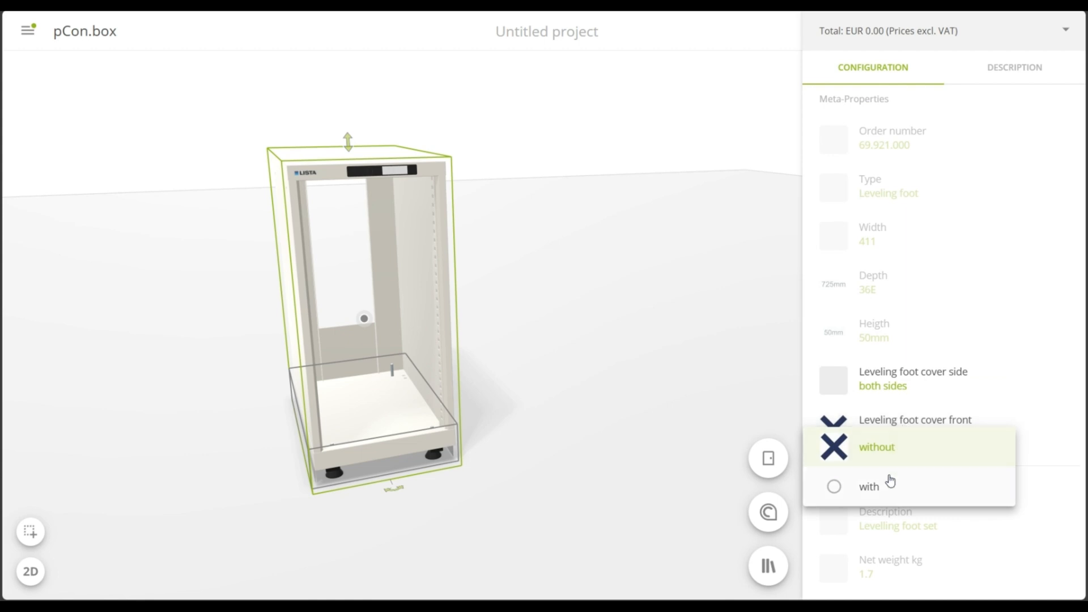
{"action": "left_click", "coordinate": [870, 487]}
{"action": "left_click_drag", "start_coordinate": [549, 519], "coordinate": [473, 529]}
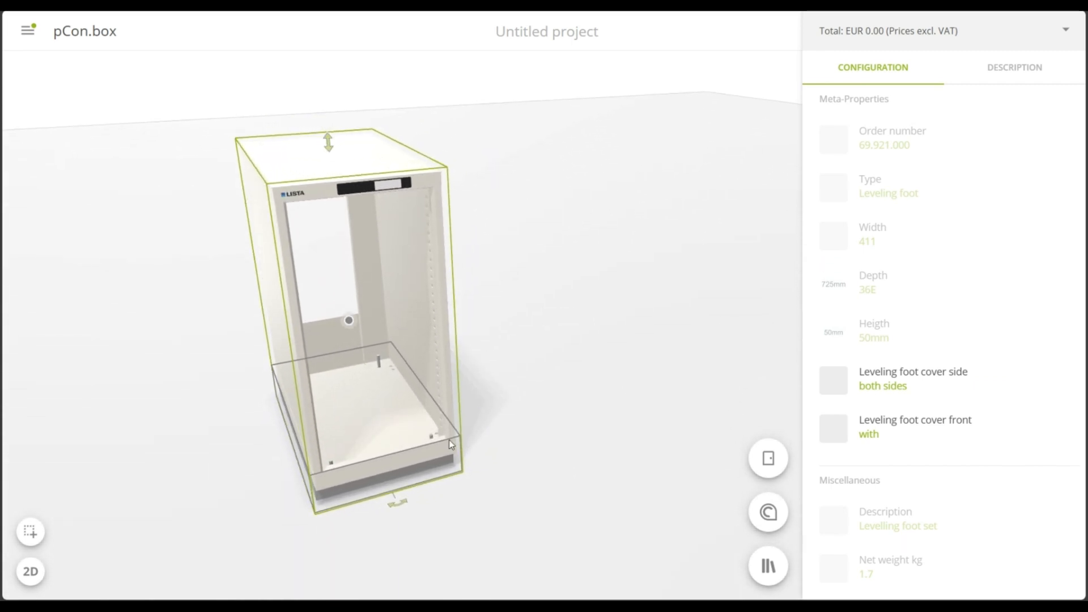
Return to the MRO cabinet housing's configuration and set its edge lighting to Edge Dots
{"action": "left_click", "coordinate": [432, 340]}
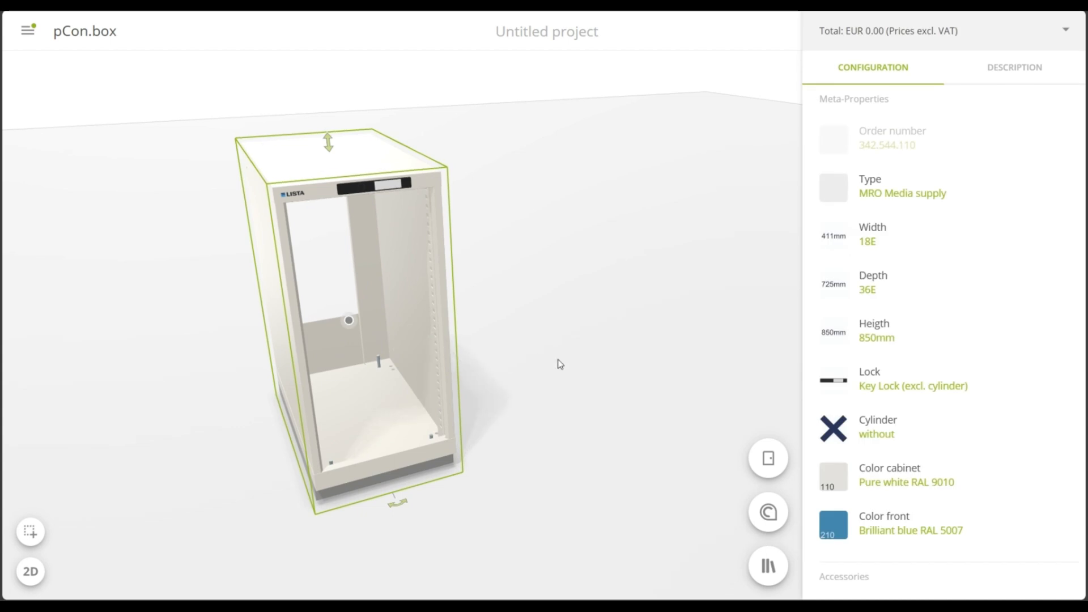
{"action": "scroll", "coordinate": [909, 453], "scroll_direction": "down", "scroll_amount": 1}
{"action": "scroll", "coordinate": [912, 455], "scroll_direction": "down", "scroll_amount": 5}
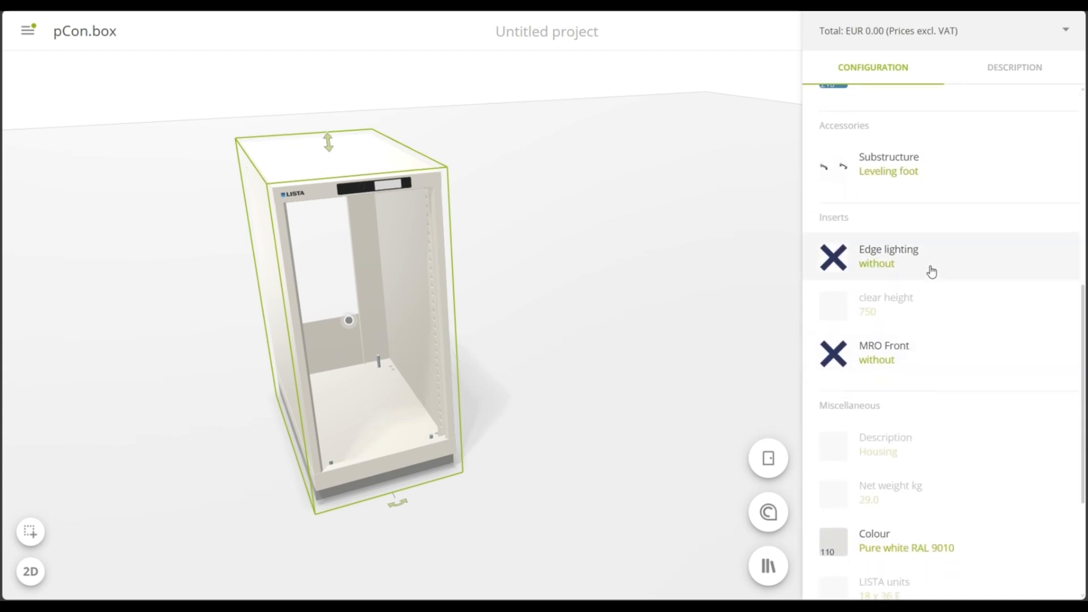
{"action": "left_click", "coordinate": [957, 258]}
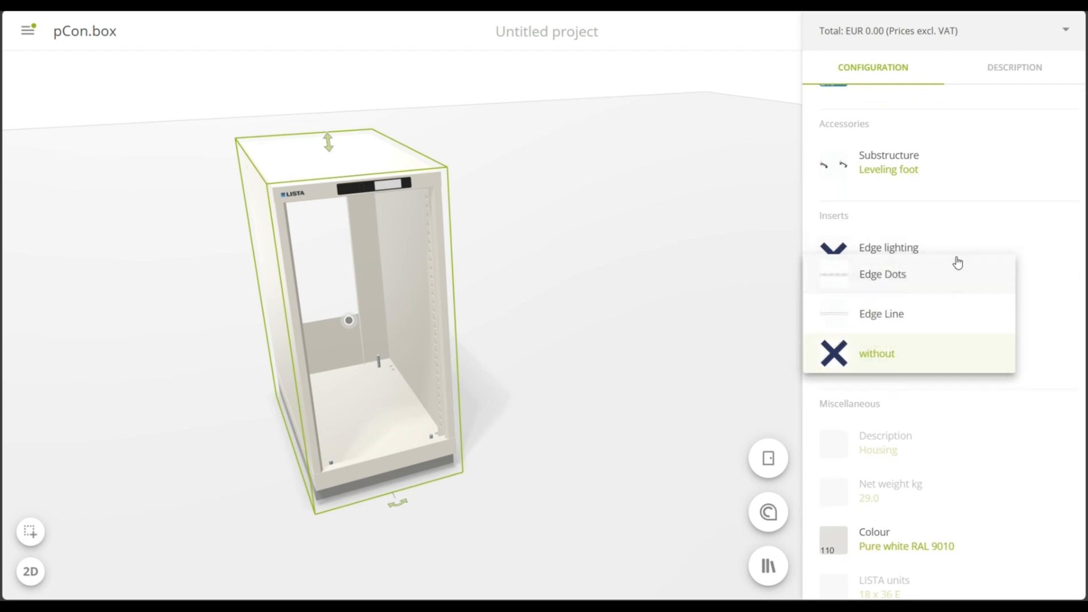
{"action": "left_click", "coordinate": [955, 276]}
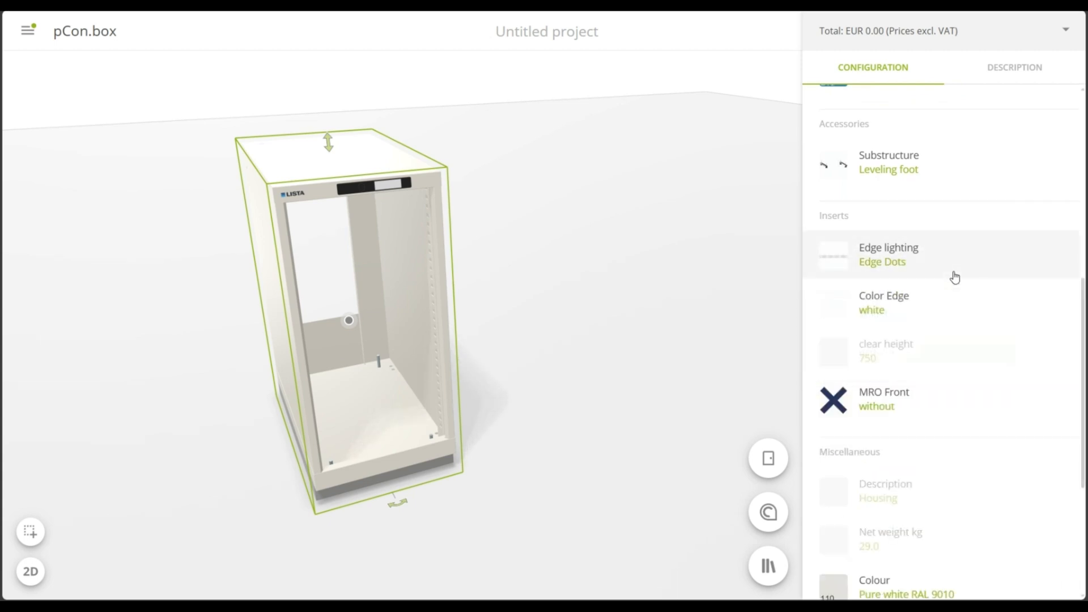
Review the available Color Edge options for the MRO cabinet's edge lighting
{"action": "left_click", "coordinate": [970, 309]}
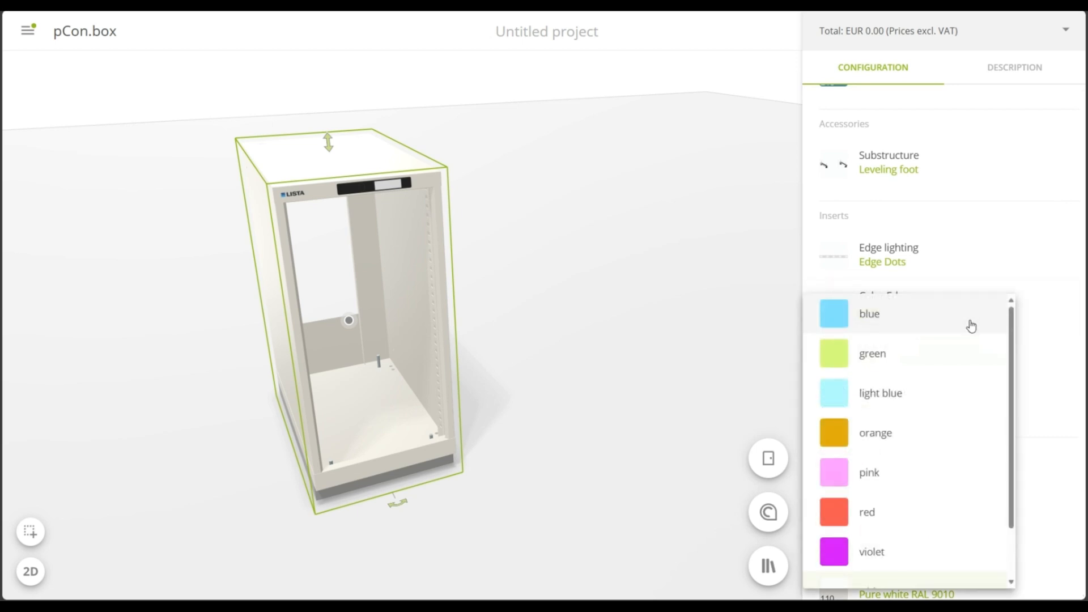
{"action": "scroll", "coordinate": [996, 442], "scroll_direction": "down", "scroll_amount": 1}
{"action": "scroll", "coordinate": [991, 443], "scroll_direction": "down", "scroll_amount": 1}
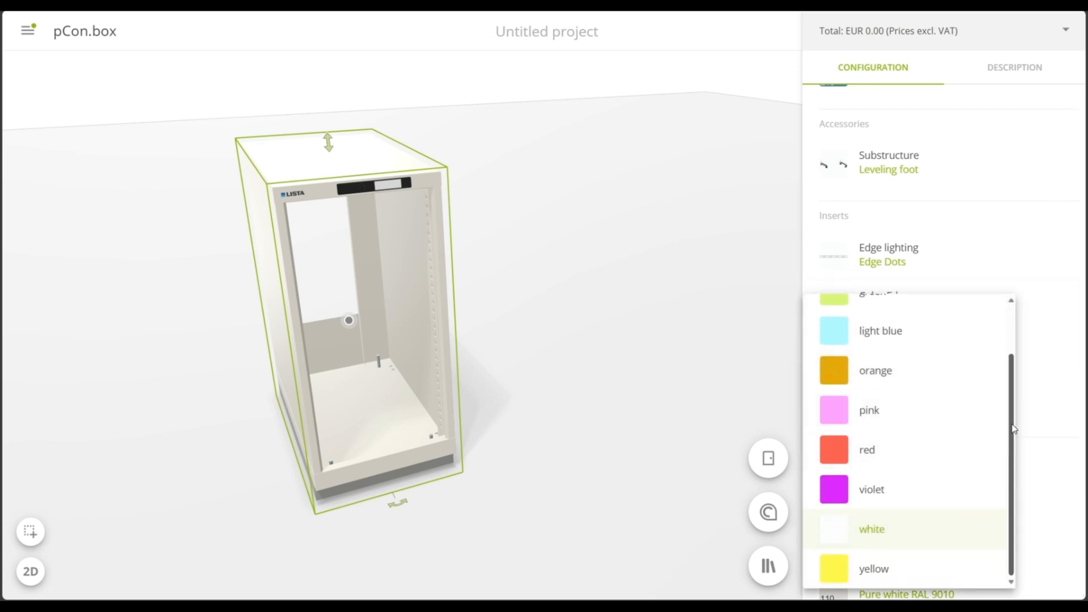
{"action": "left_click", "coordinate": [1036, 383]}
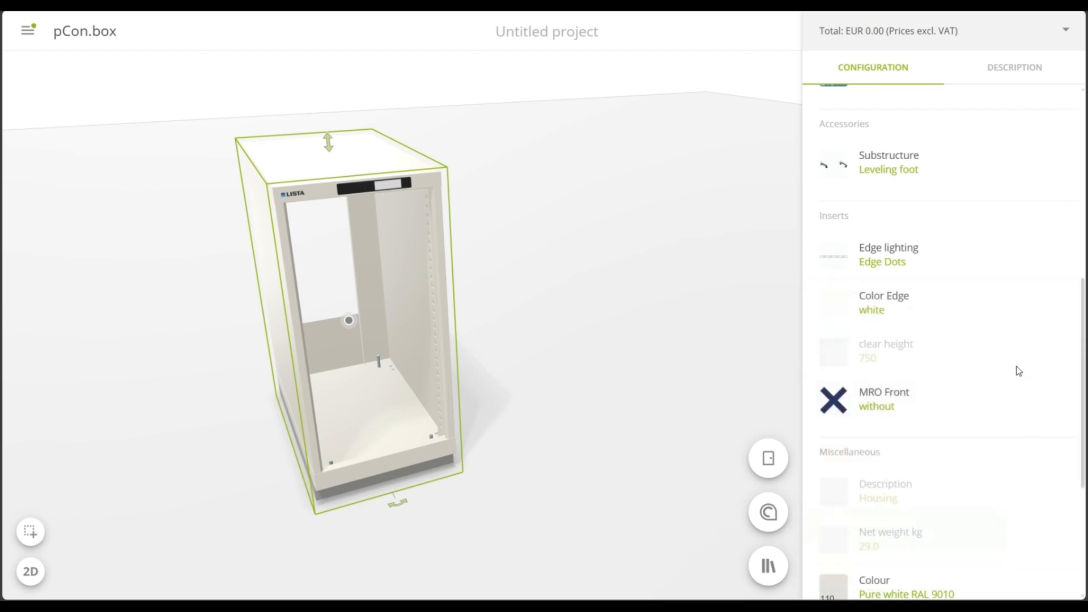
Equip the MRO cabinet with a front-mounted MRO front
{"action": "scroll", "coordinate": [978, 357], "scroll_direction": "down", "scroll_amount": 3}
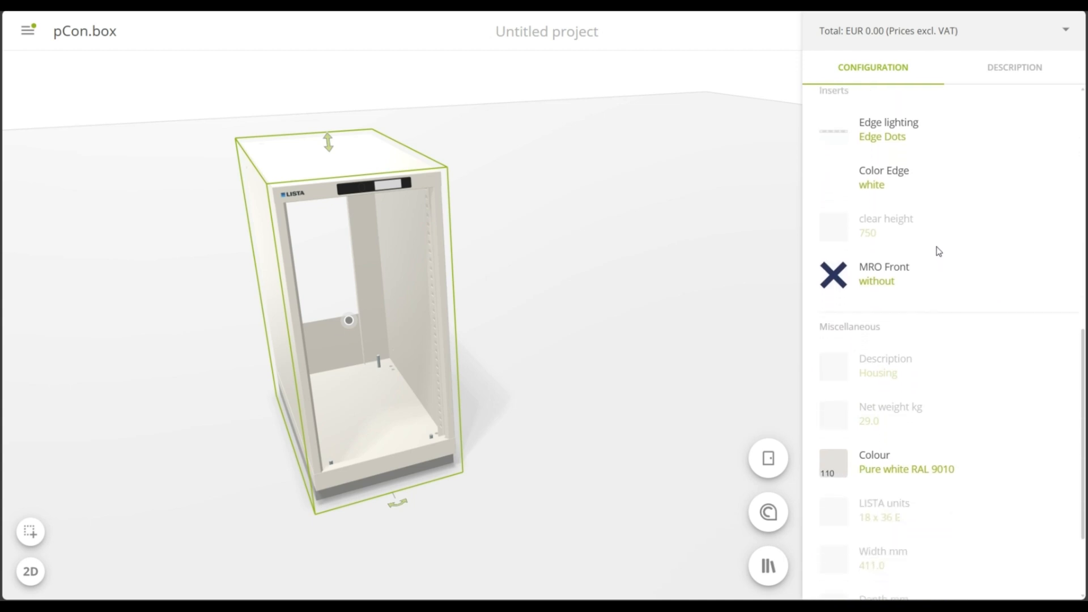
{"action": "left_click", "coordinate": [941, 247]}
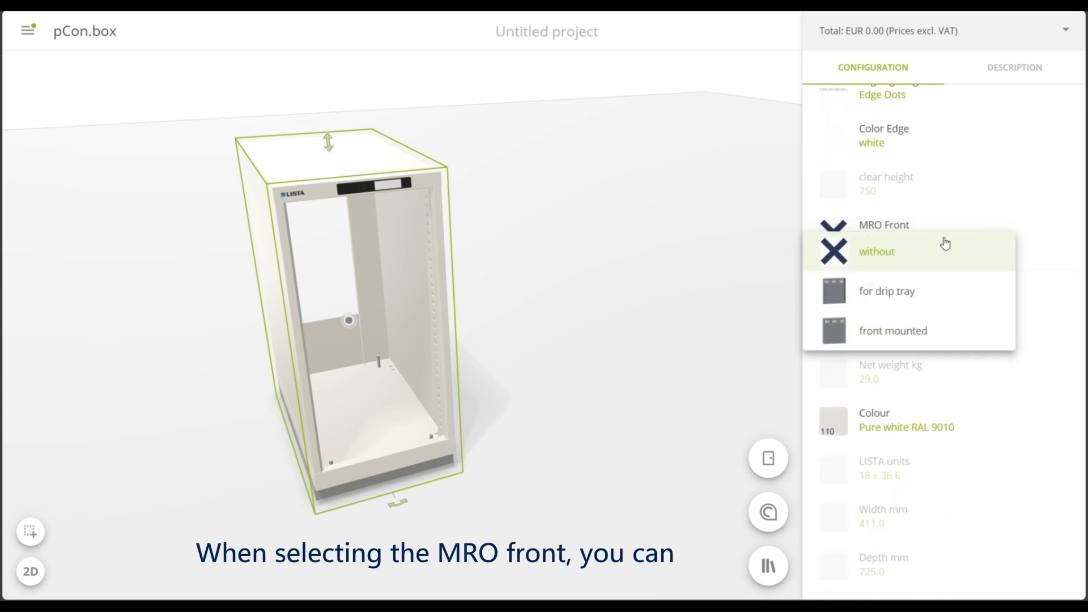
{"action": "left_click", "coordinate": [928, 334]}
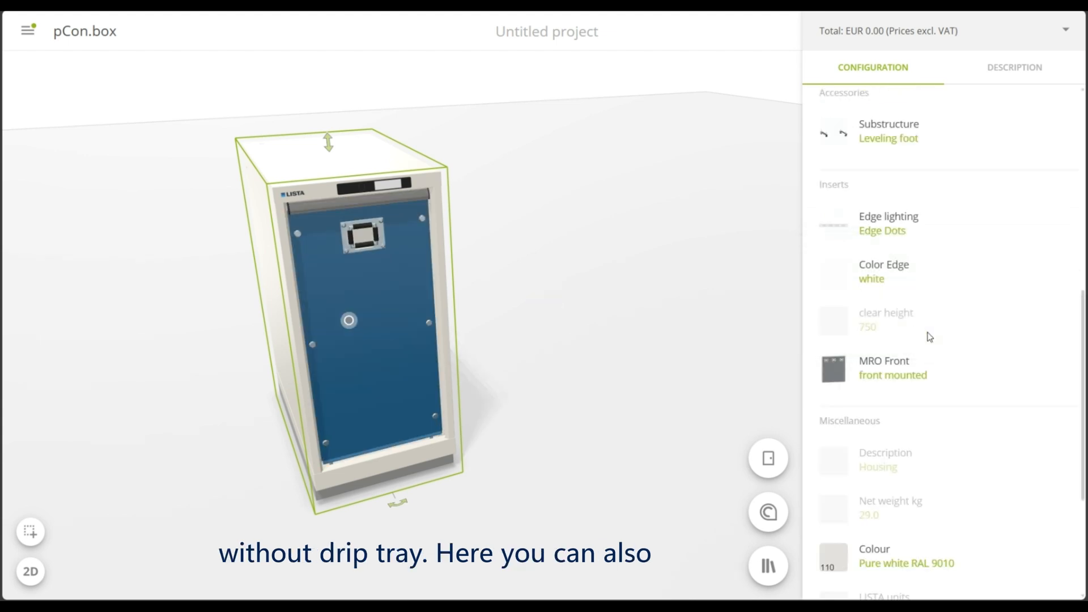
Set the blue front cover plate's hose ports to 2pcs
{"action": "left_click", "coordinate": [388, 339]}
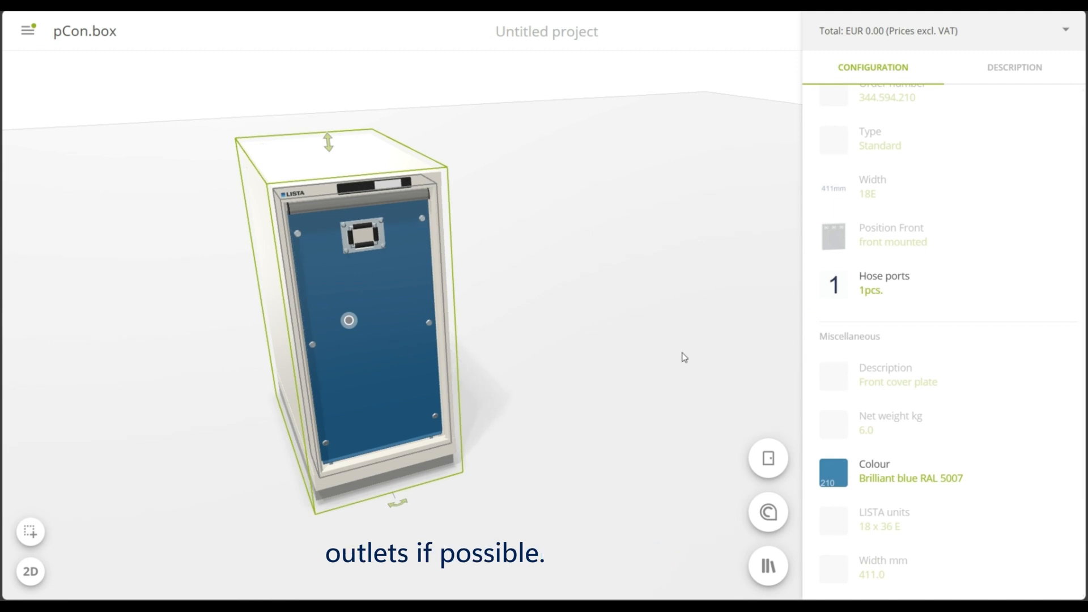
{"action": "left_click", "coordinate": [964, 290]}
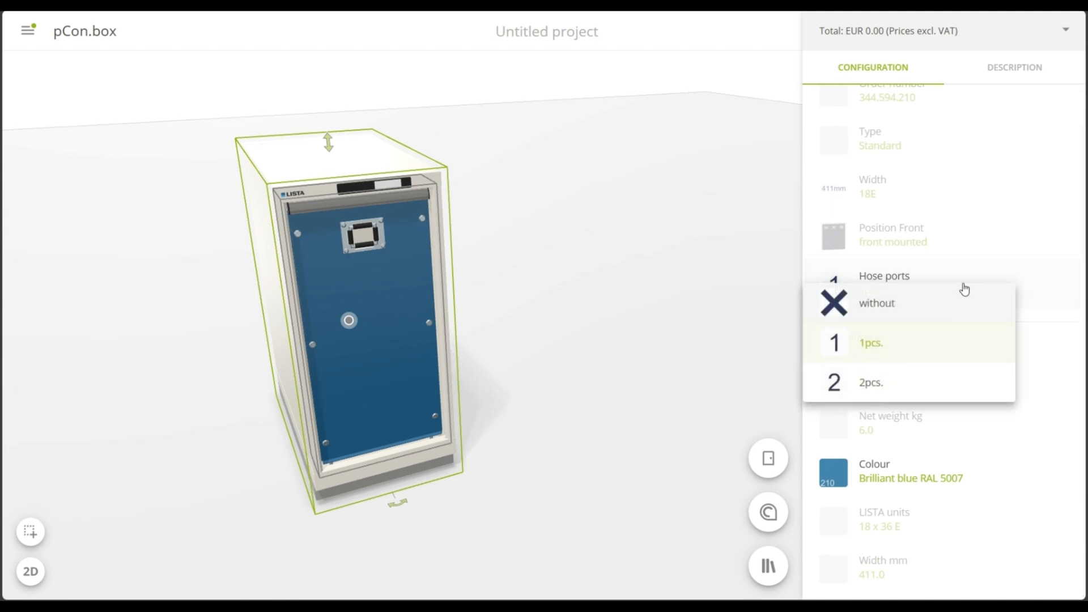
{"action": "left_click", "coordinate": [870, 383]}
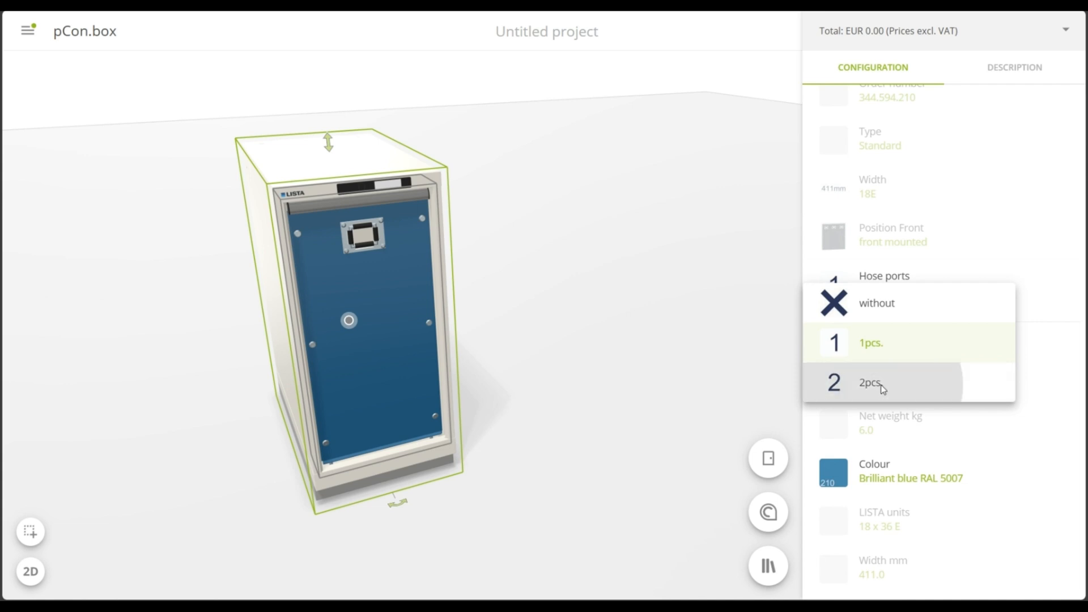
Equip the front cover plate with power modules by choosing the option mit
{"action": "left_click", "coordinate": [389, 390]}
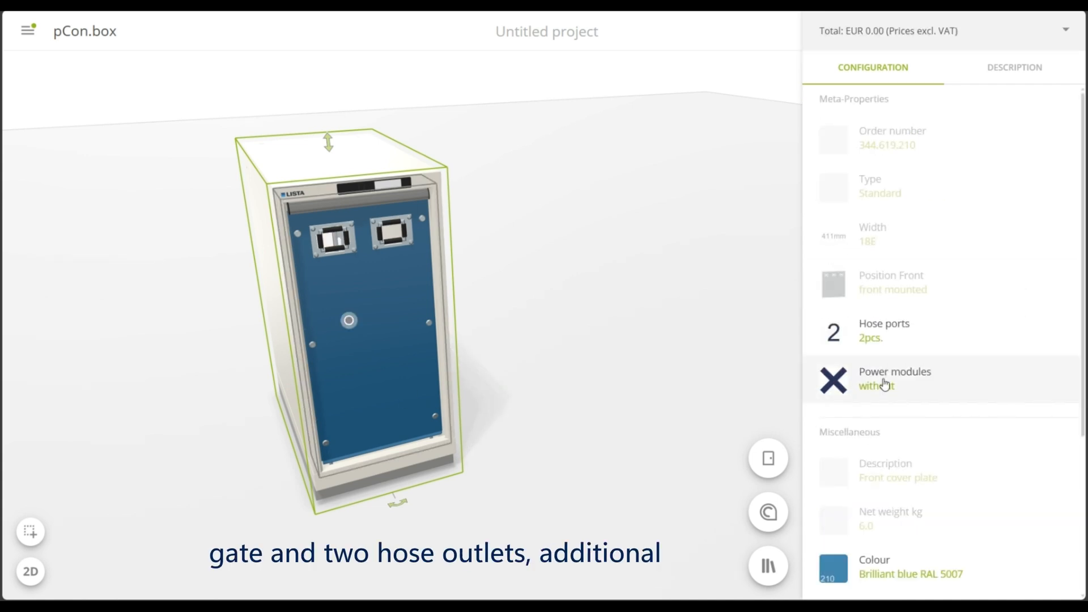
{"action": "left_click", "coordinate": [951, 385]}
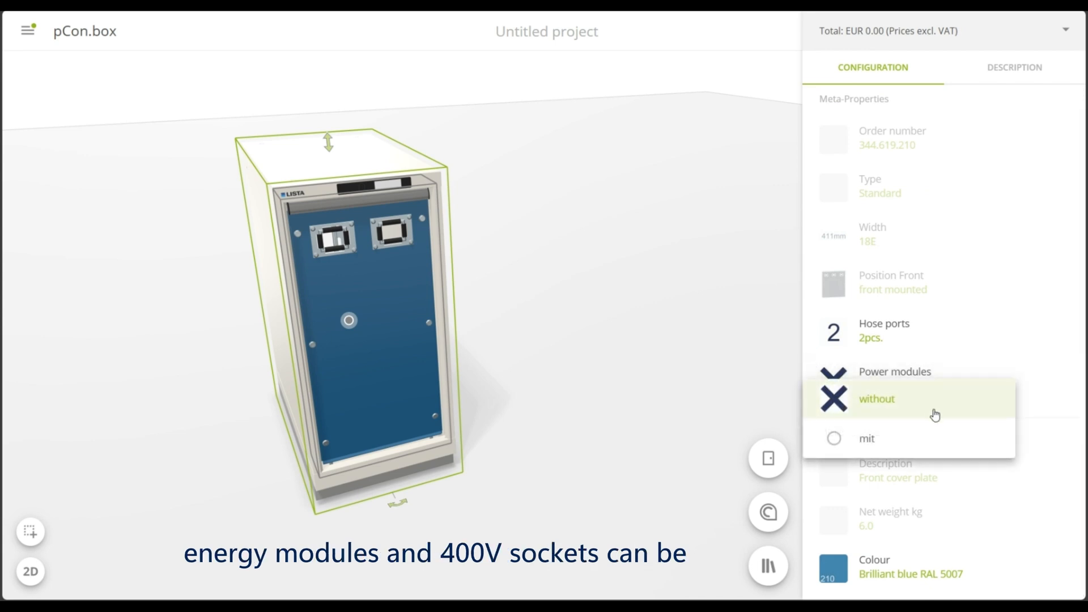
{"action": "left_click", "coordinate": [918, 439]}
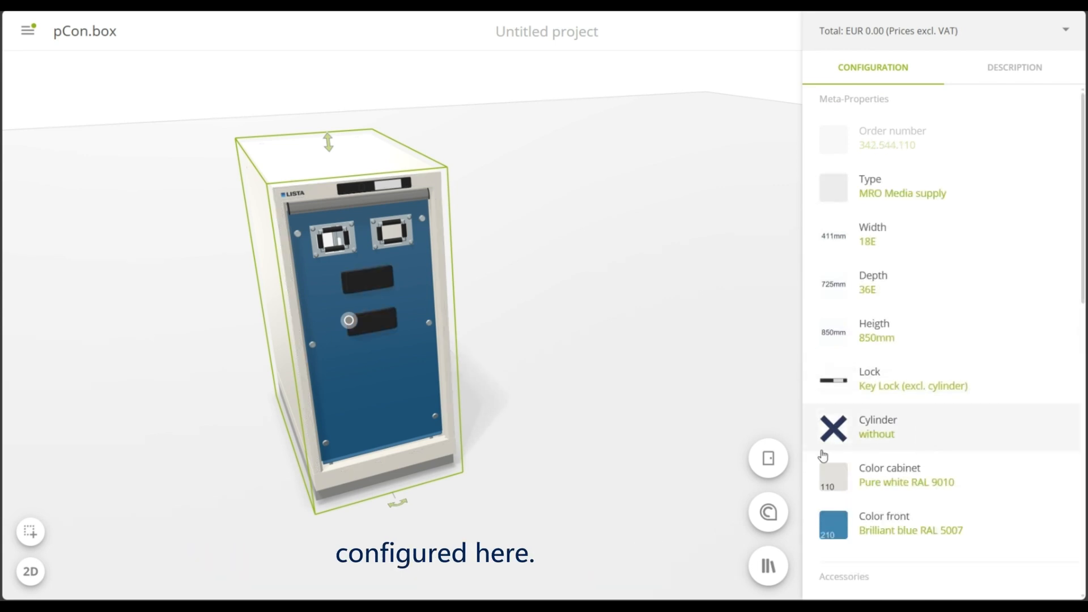
Reselect the front cover plate, keep its country at CH, and set the top power module to Overcurrent protection and switch
{"action": "left_click", "coordinate": [378, 388]}
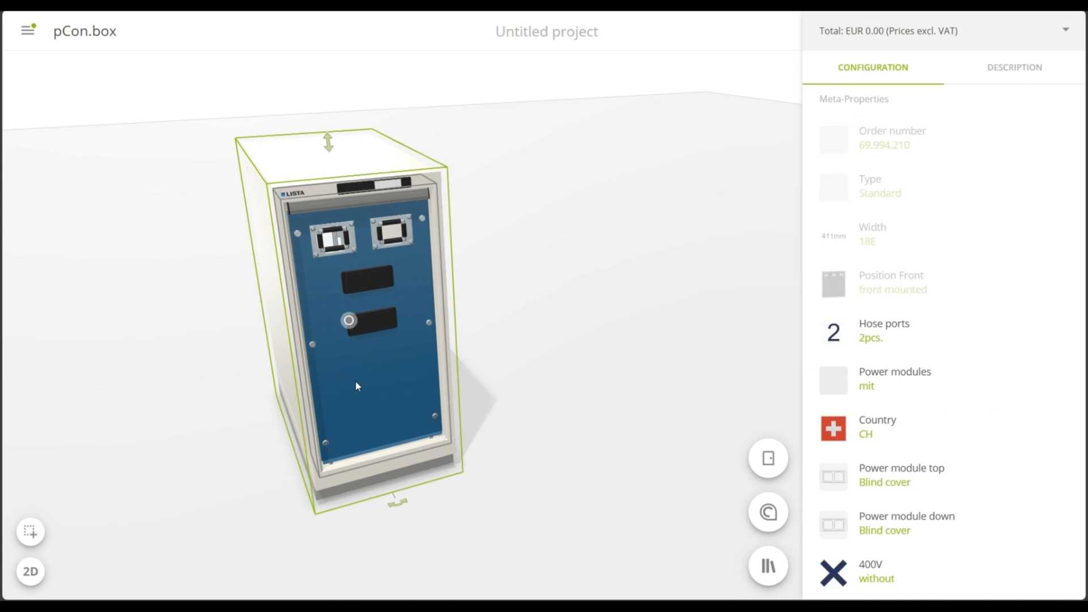
{"action": "scroll", "coordinate": [340, 323], "scroll_direction": "up", "scroll_amount": 3}
{"action": "scroll", "coordinate": [954, 453], "scroll_direction": "down", "scroll_amount": 2}
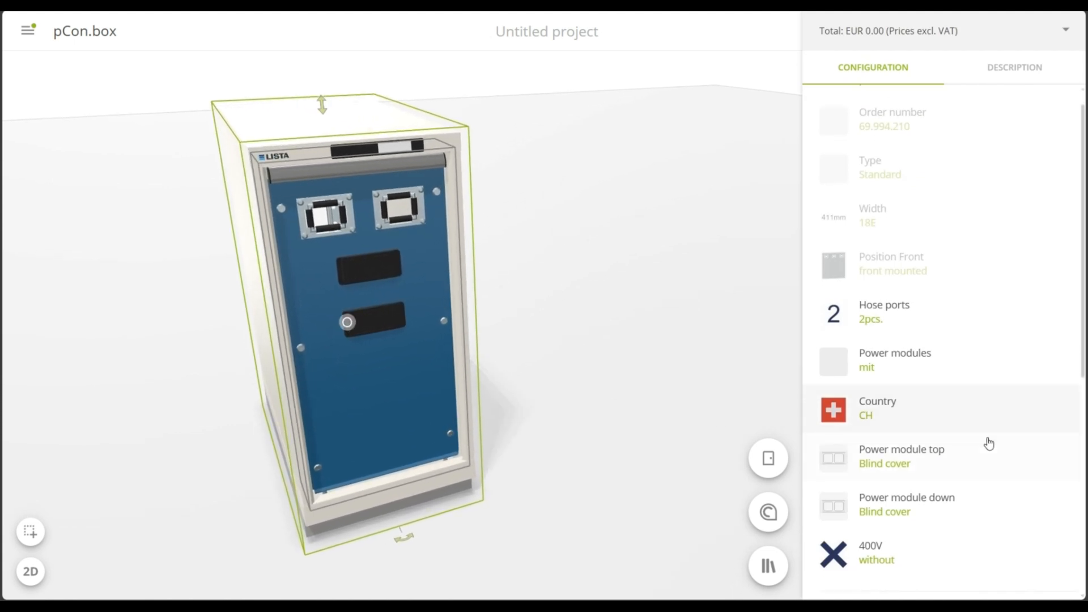
{"action": "left_click", "coordinate": [957, 329]}
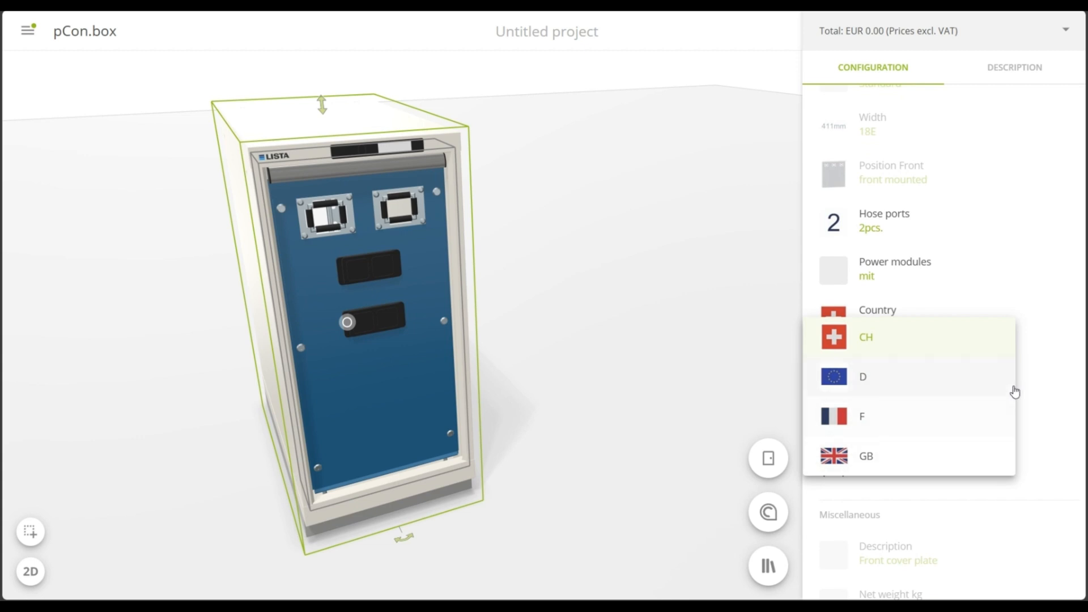
{"action": "left_click", "coordinate": [1046, 372]}
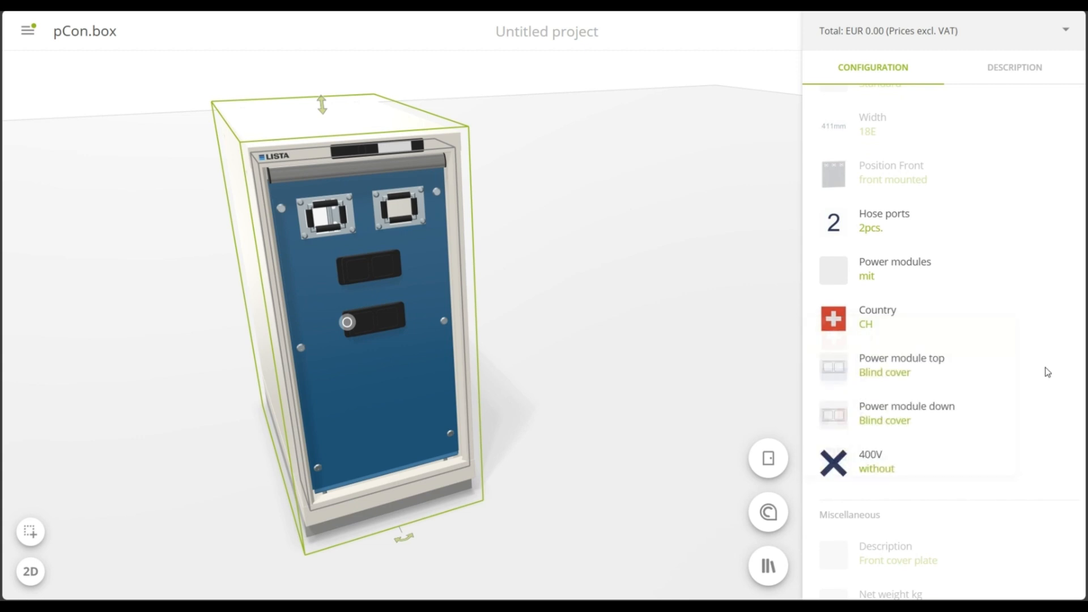
{"action": "left_click", "coordinate": [959, 370]}
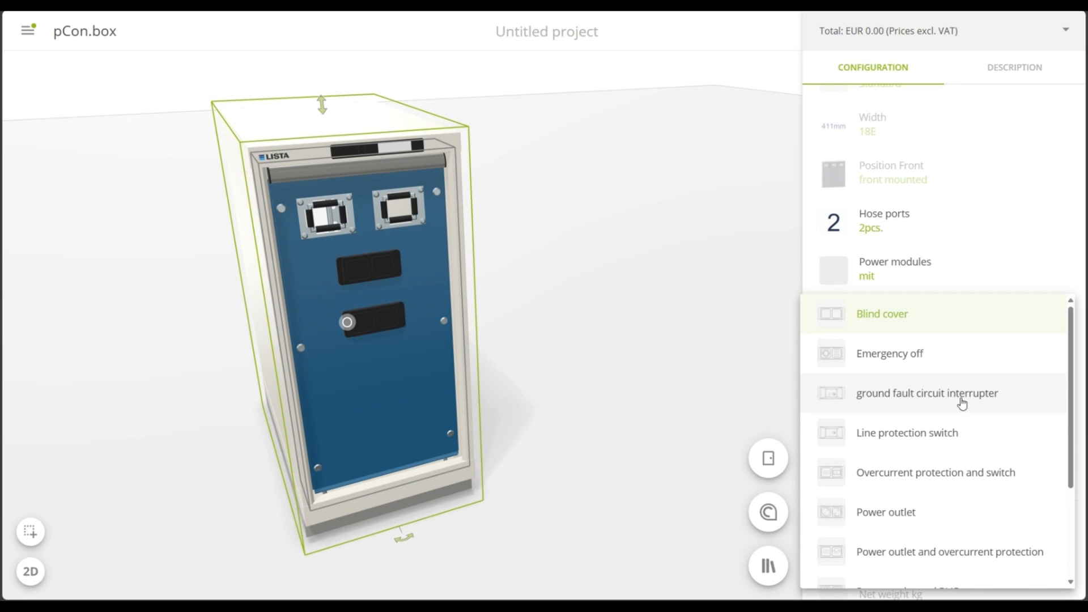
{"action": "scroll", "coordinate": [962, 396], "scroll_direction": "down", "scroll_amount": 1}
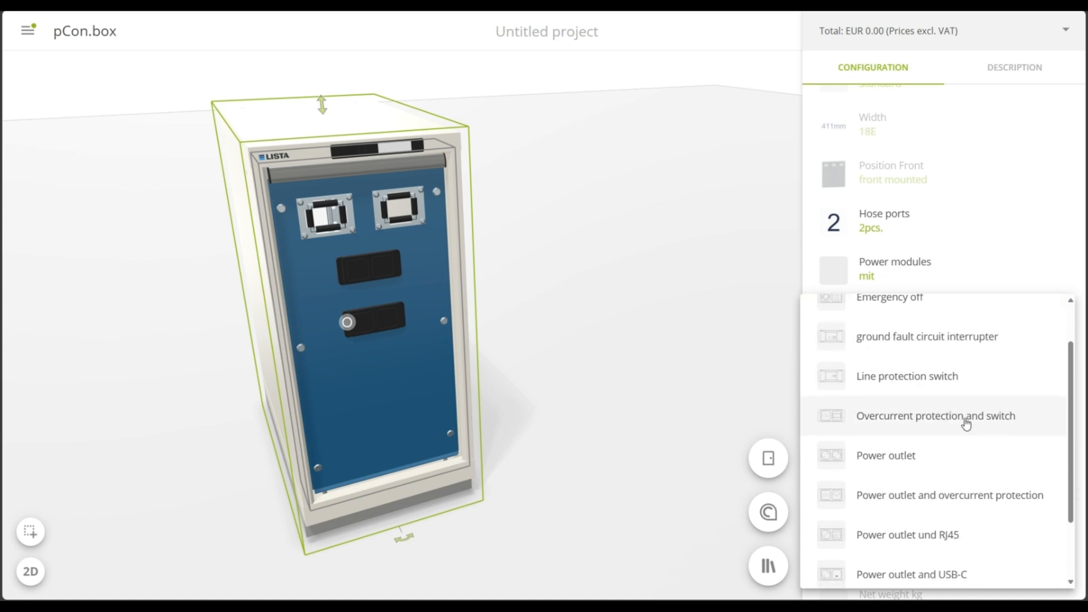
{"action": "left_click", "coordinate": [966, 424]}
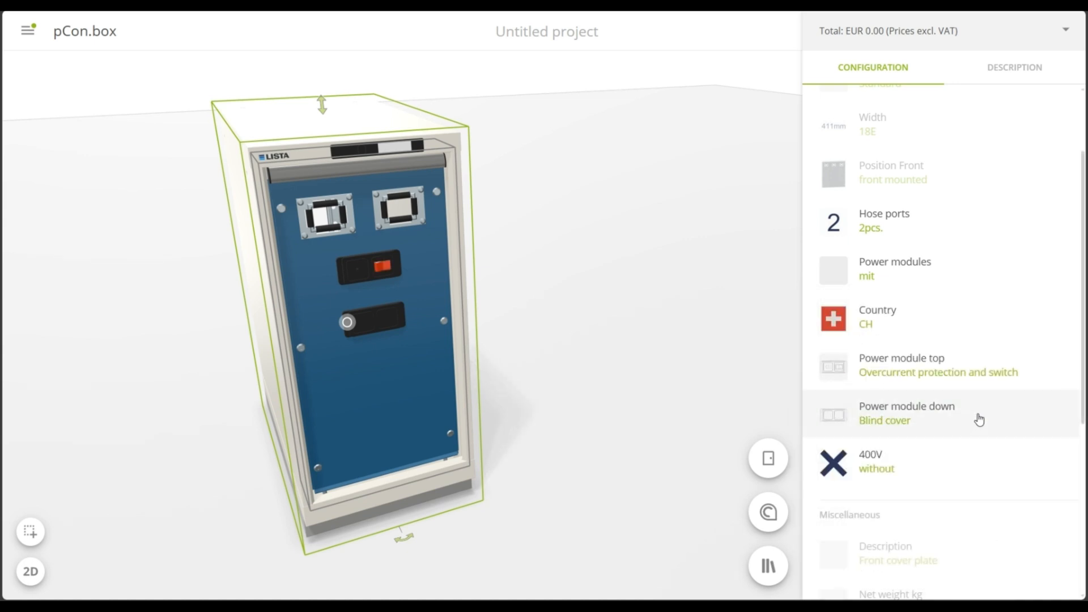
Set the front cover plate's lower power module to Power outlet and USB-C
{"action": "left_click", "coordinate": [979, 419]}
{"action": "scroll", "coordinate": [954, 433], "scroll_direction": "down", "scroll_amount": 3}
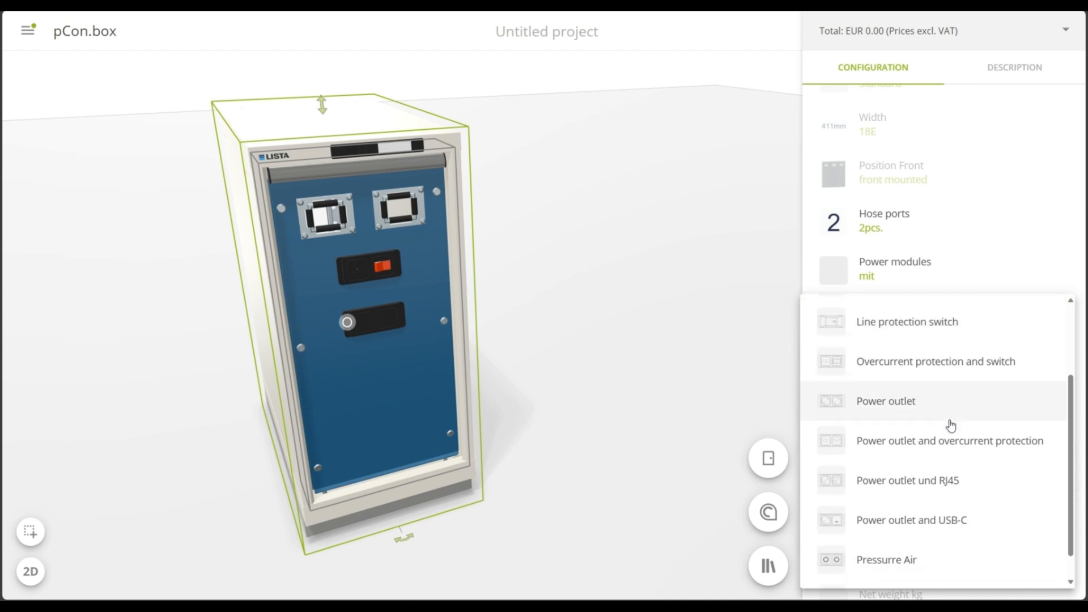
{"action": "scroll", "coordinate": [951, 426], "scroll_direction": "down", "scroll_amount": 1}
{"action": "left_click", "coordinate": [948, 486]}
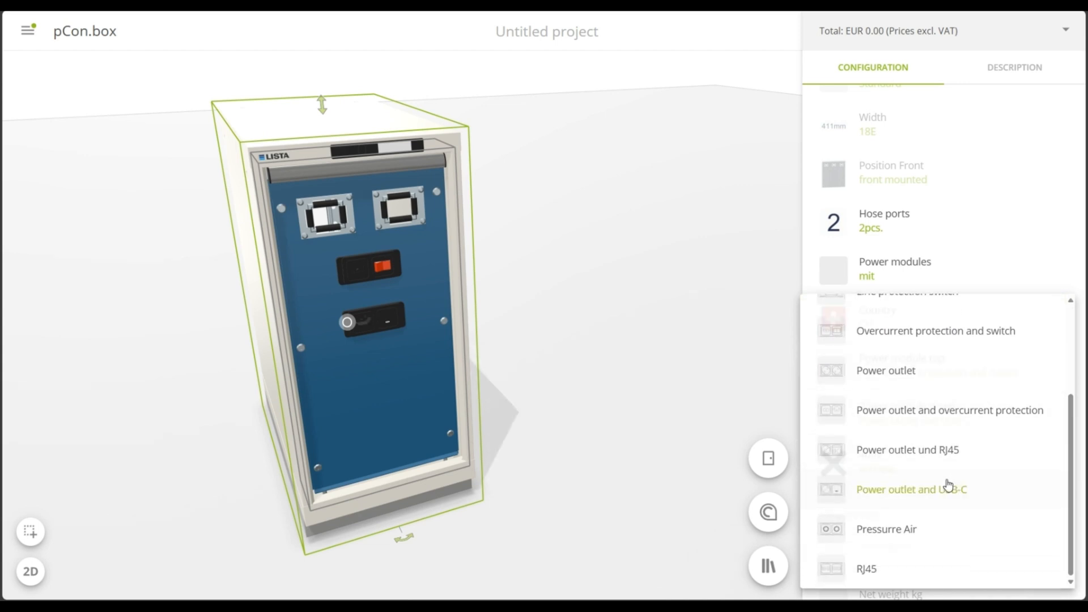
Add the 400V socket to the front cover plate and inspect the complete MRO cabinet front
{"action": "scroll", "coordinate": [378, 337], "scroll_direction": "up", "scroll_amount": 5}
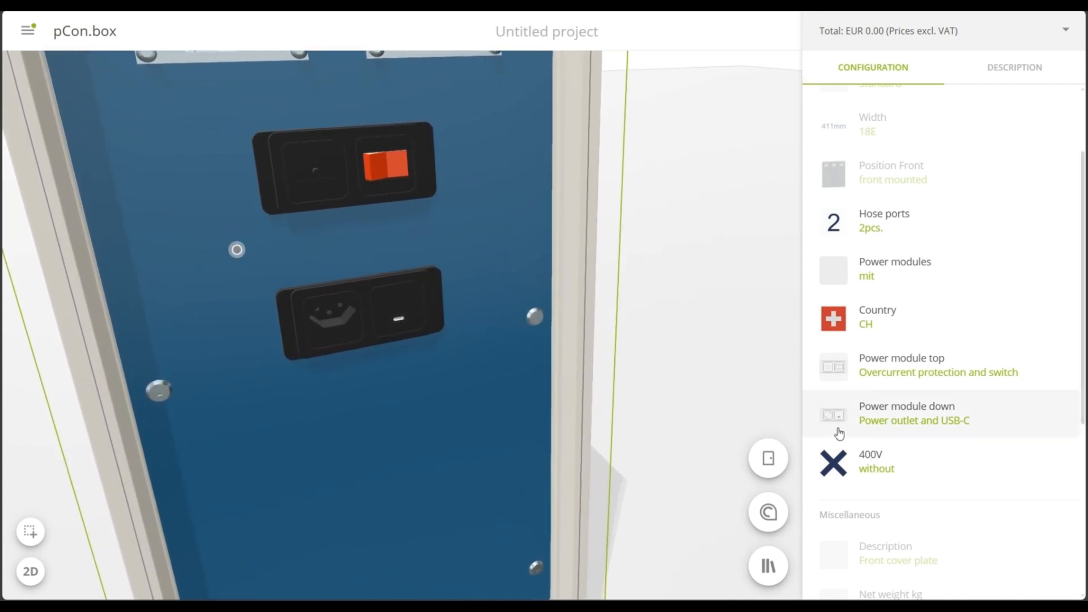
{"action": "left_click", "coordinate": [904, 458]}
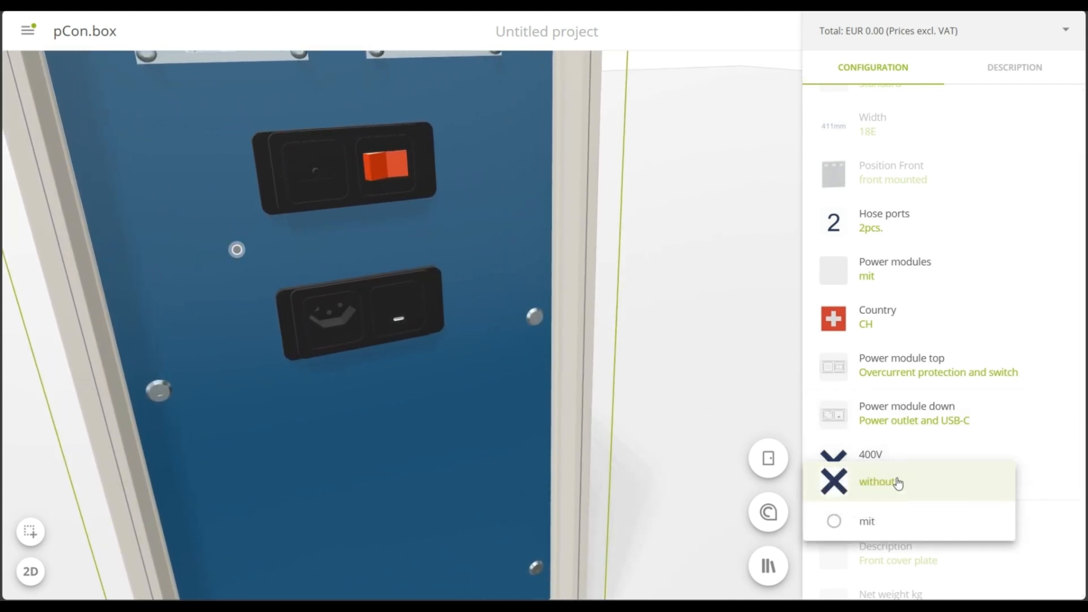
{"action": "left_click", "coordinate": [897, 531]}
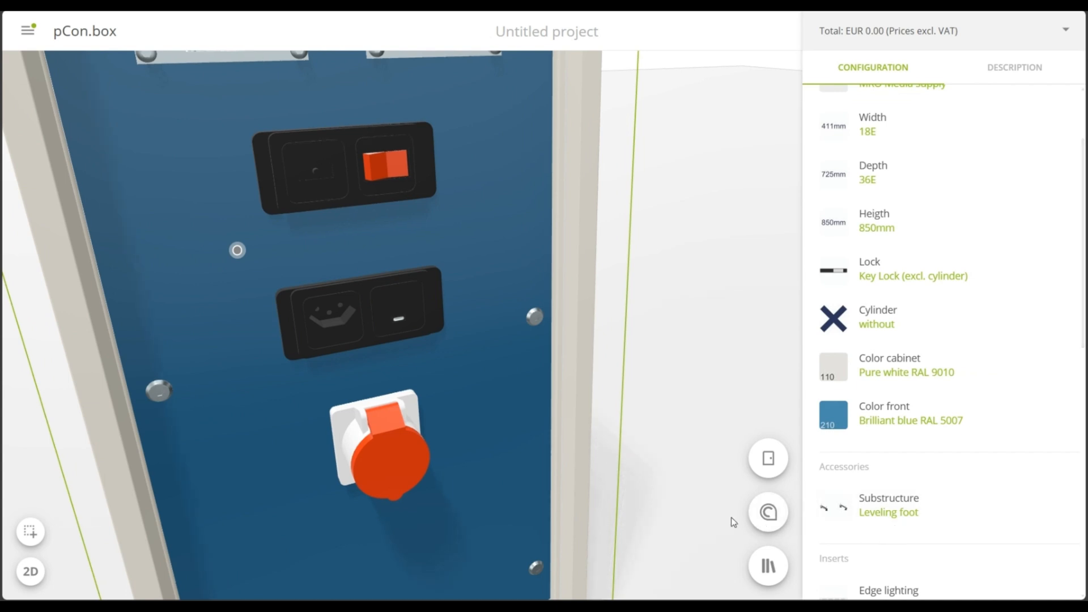
{"action": "scroll", "coordinate": [528, 275], "scroll_direction": "down", "scroll_amount": 10}
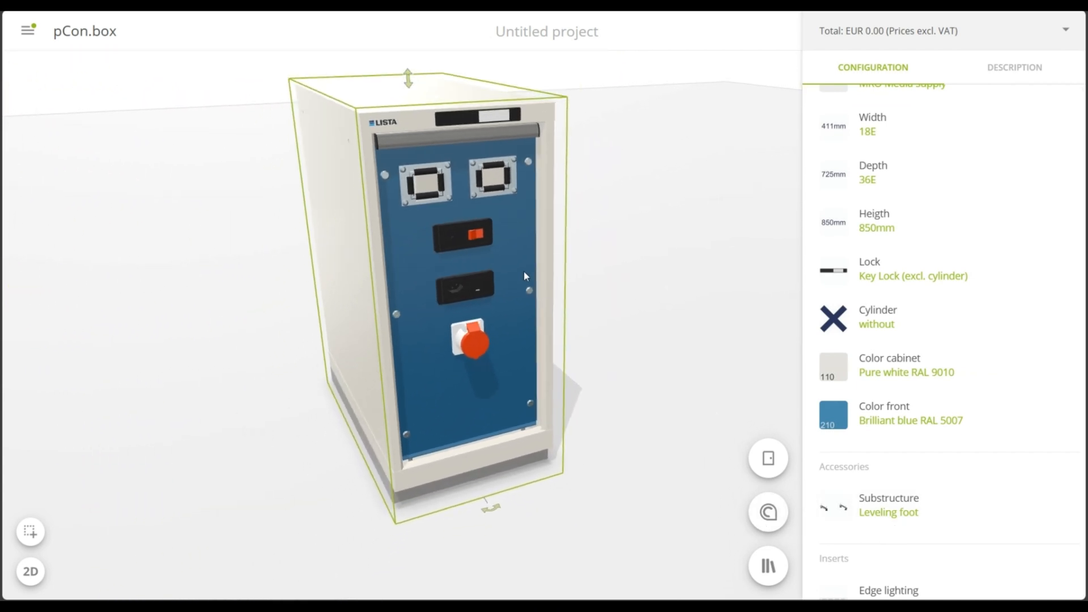
{"action": "left_click", "coordinate": [535, 311]}
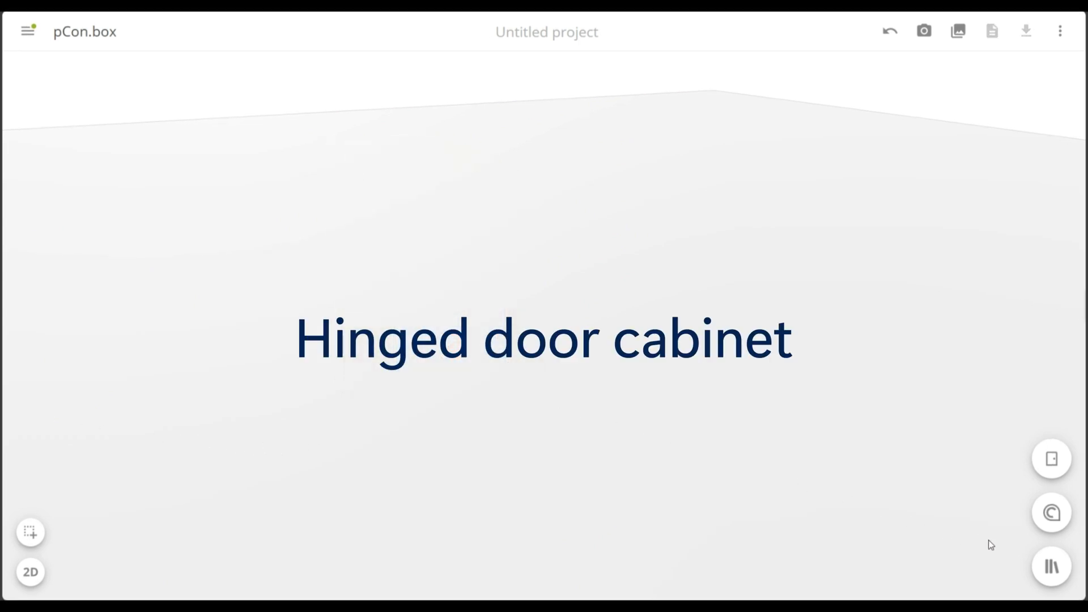
Insert the empty Housing 36x27E, 717x572x1000mm, from the accessories of the drawer cabinets with hinged or sliding doors
{"action": "left_click", "coordinate": [1050, 563]}
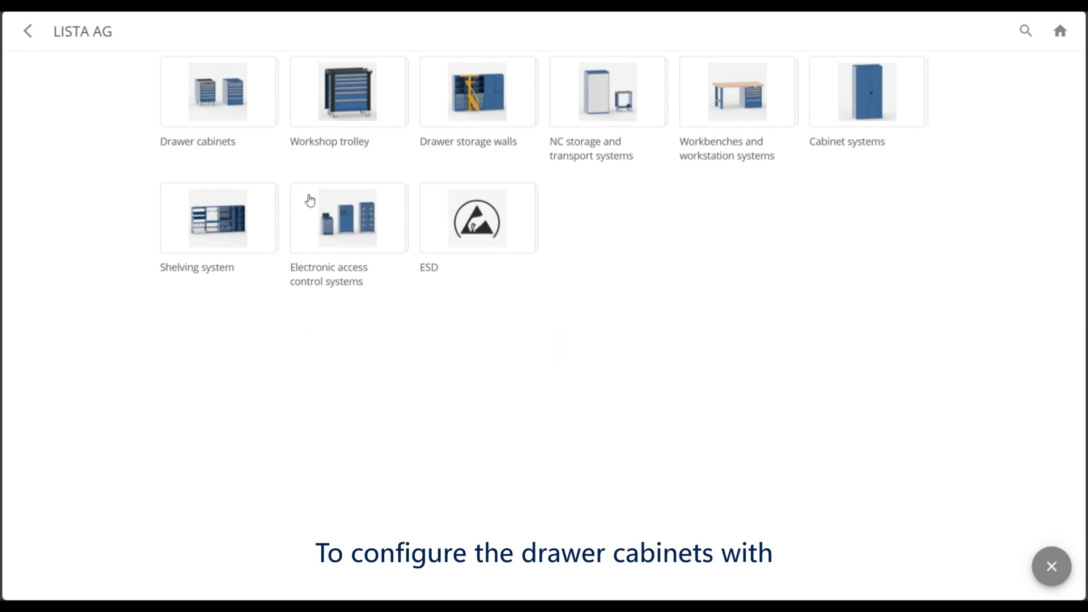
{"action": "left_click", "coordinate": [239, 110]}
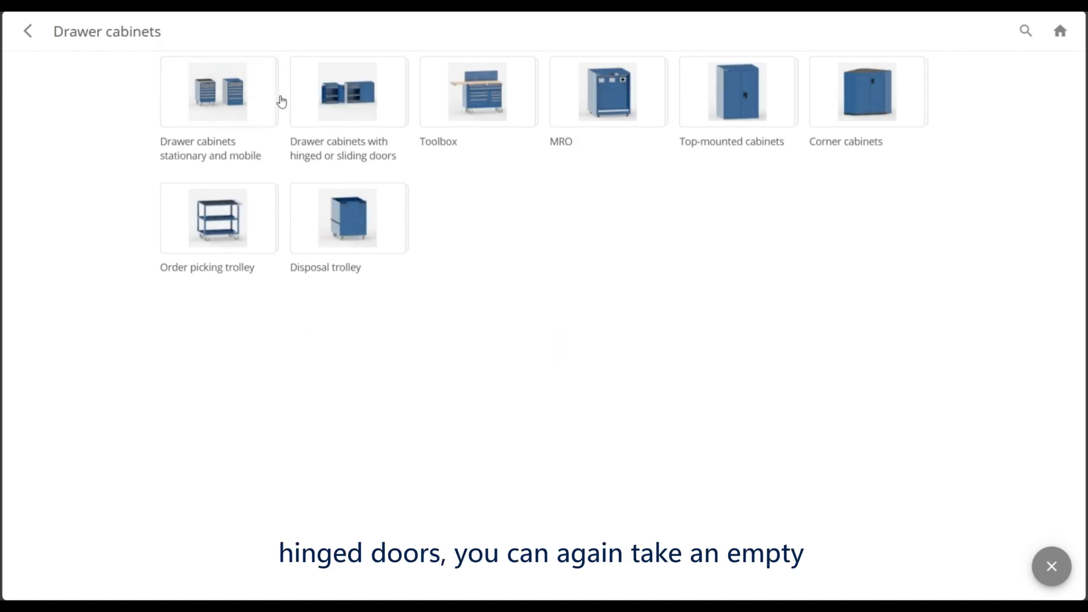
{"action": "left_click", "coordinate": [336, 98]}
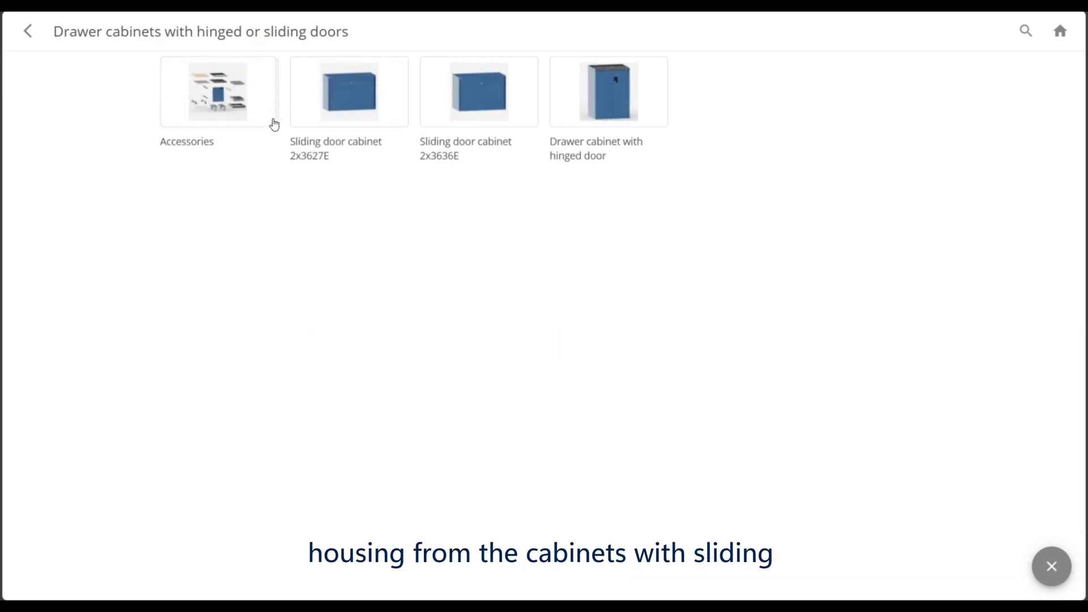
{"action": "left_click", "coordinate": [222, 110]}
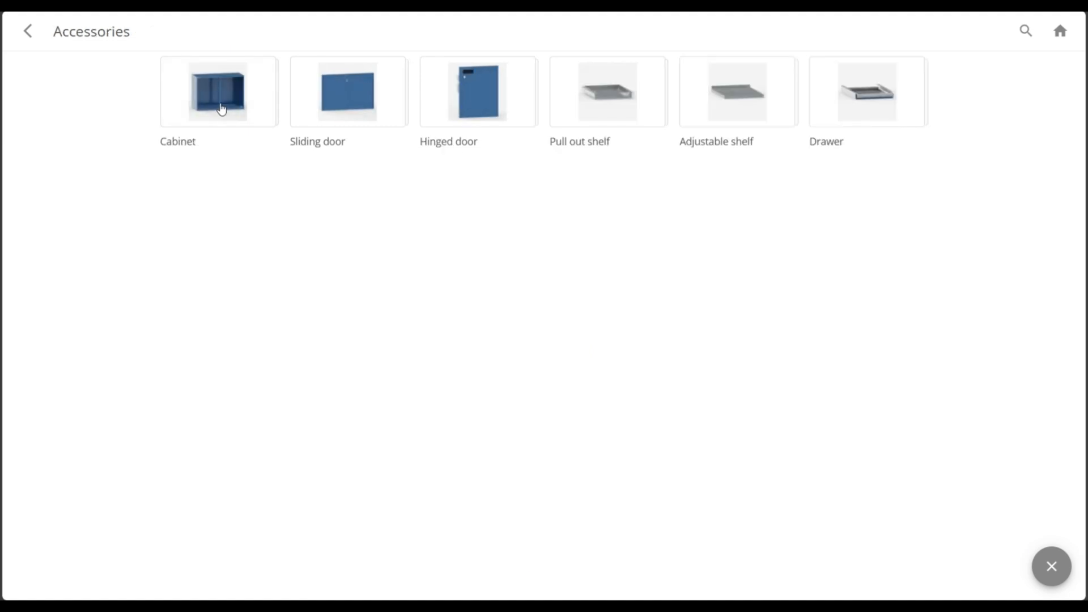
{"action": "left_click", "coordinate": [214, 101]}
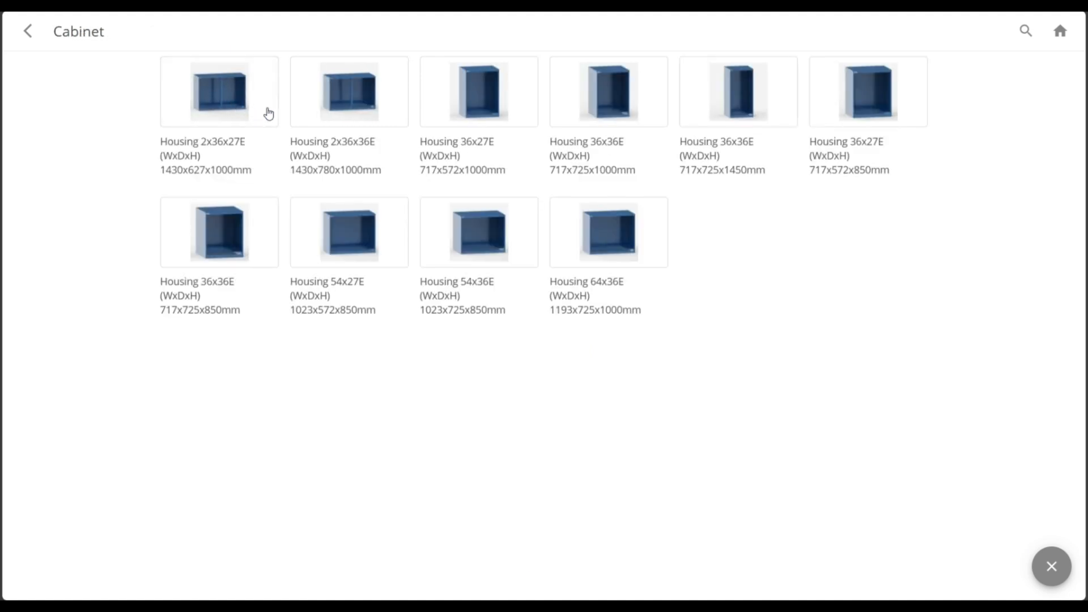
{"action": "left_click", "coordinate": [460, 99]}
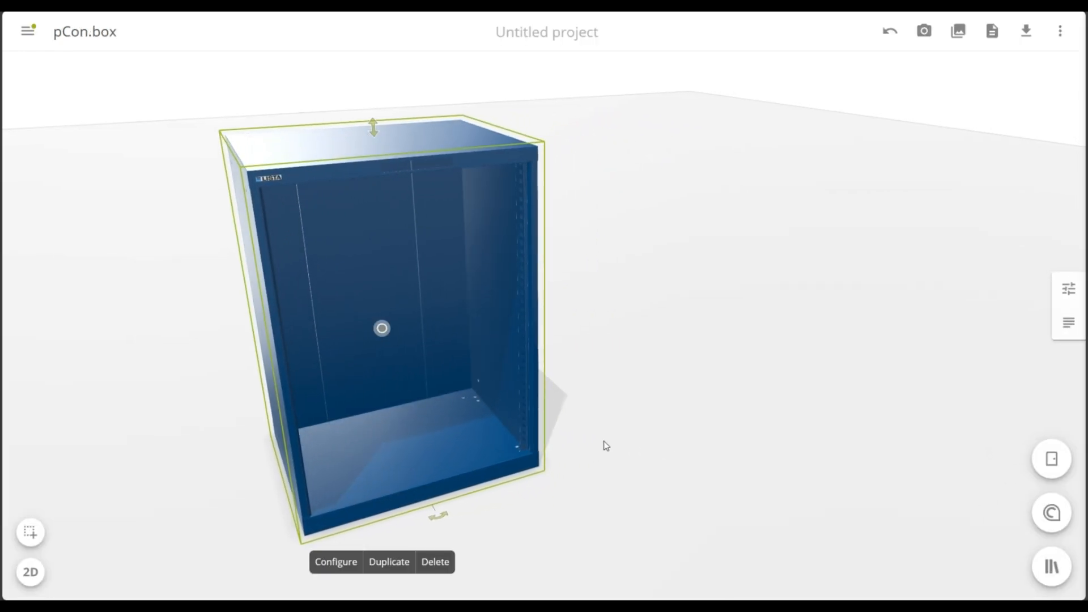
Open the hinged door cabinet housing's configuration and set its width to 54E
{"action": "left_click", "coordinate": [326, 563]}
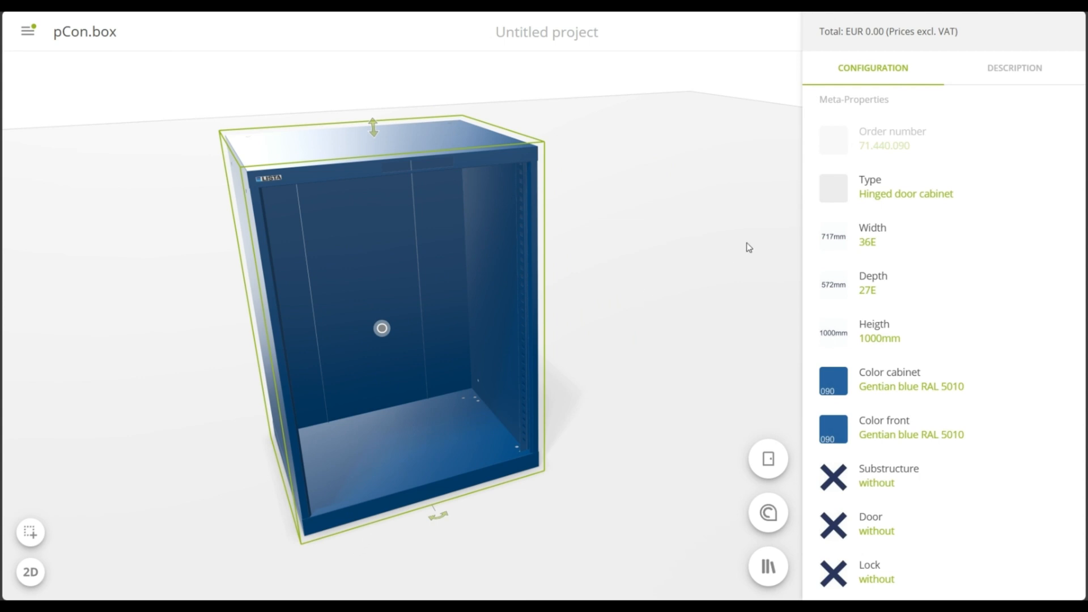
{"action": "left_click", "coordinate": [928, 235]}
{"action": "left_click", "coordinate": [917, 300]}
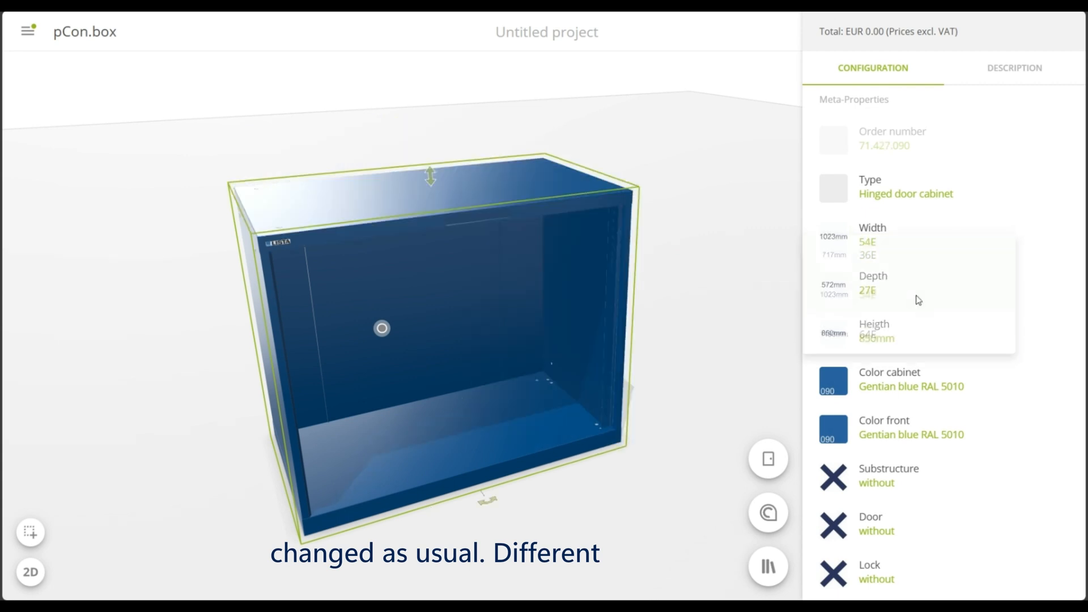
{"action": "scroll", "coordinate": [925, 276], "scroll_direction": "down", "scroll_amount": 2}
{"action": "scroll", "coordinate": [925, 276], "scroll_direction": "down", "scroll_amount": 3}
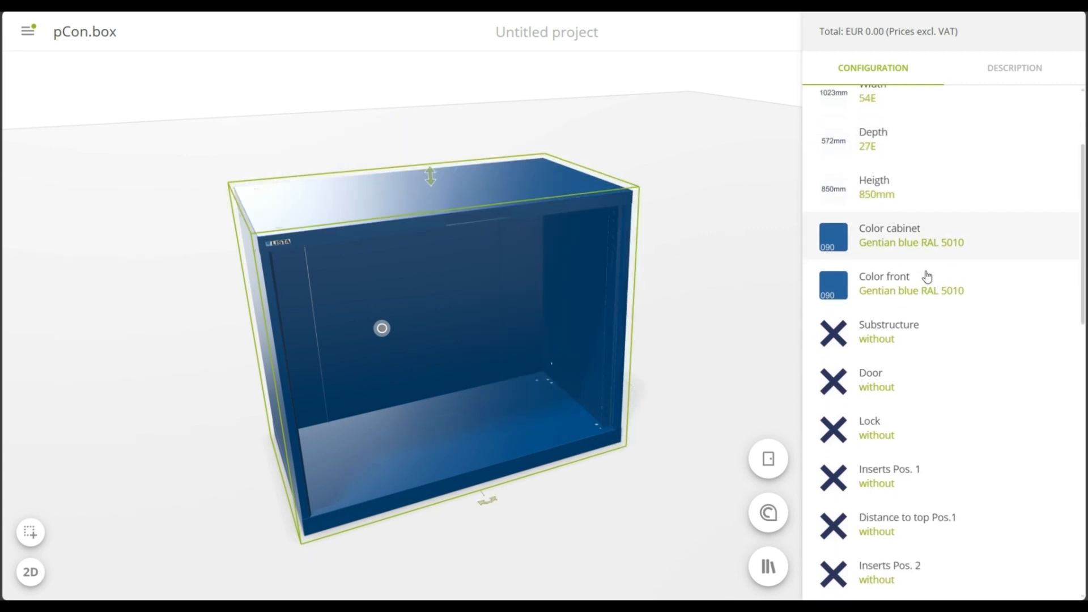
Set the housing's substructure to Base and leave the door option at without
{"action": "left_click", "coordinate": [960, 195]}
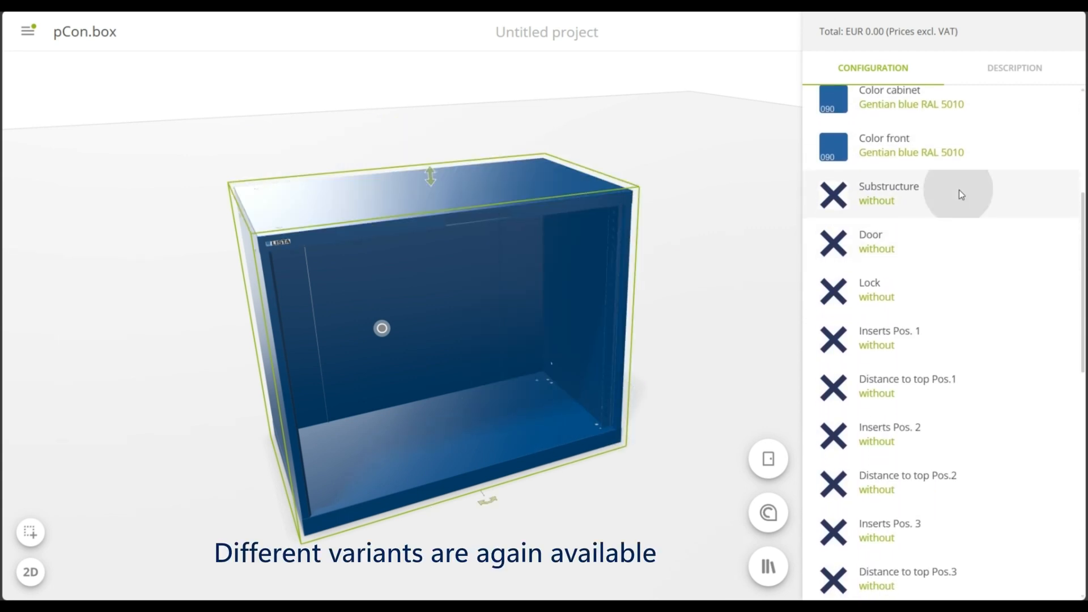
{"action": "left_click", "coordinate": [927, 214]}
{"action": "scroll", "coordinate": [929, 220], "scroll_direction": "down", "scroll_amount": 5}
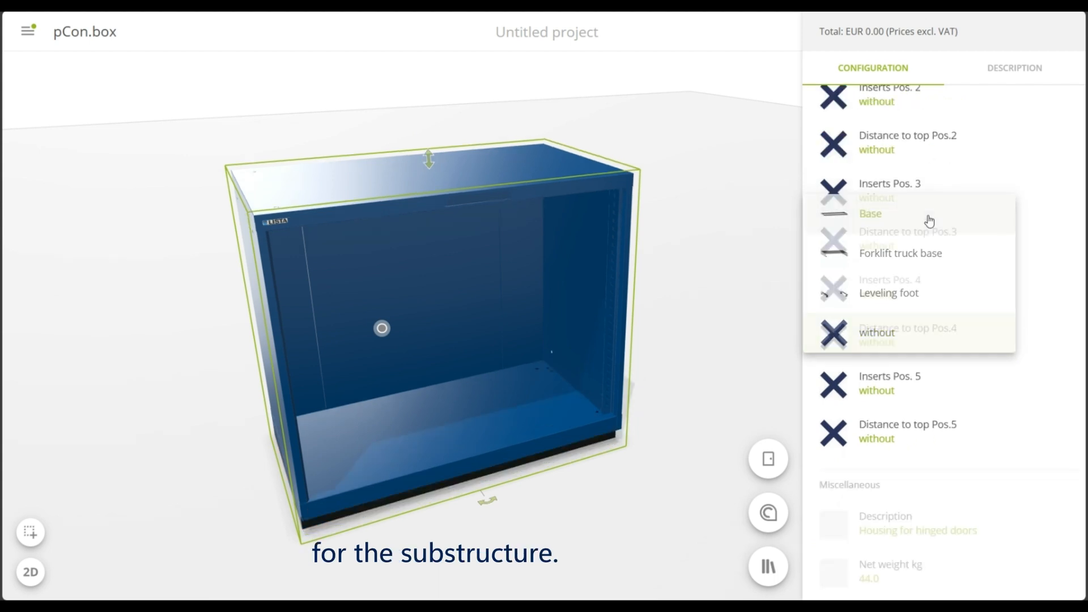
{"action": "scroll", "coordinate": [930, 220], "scroll_direction": "up", "scroll_amount": 5}
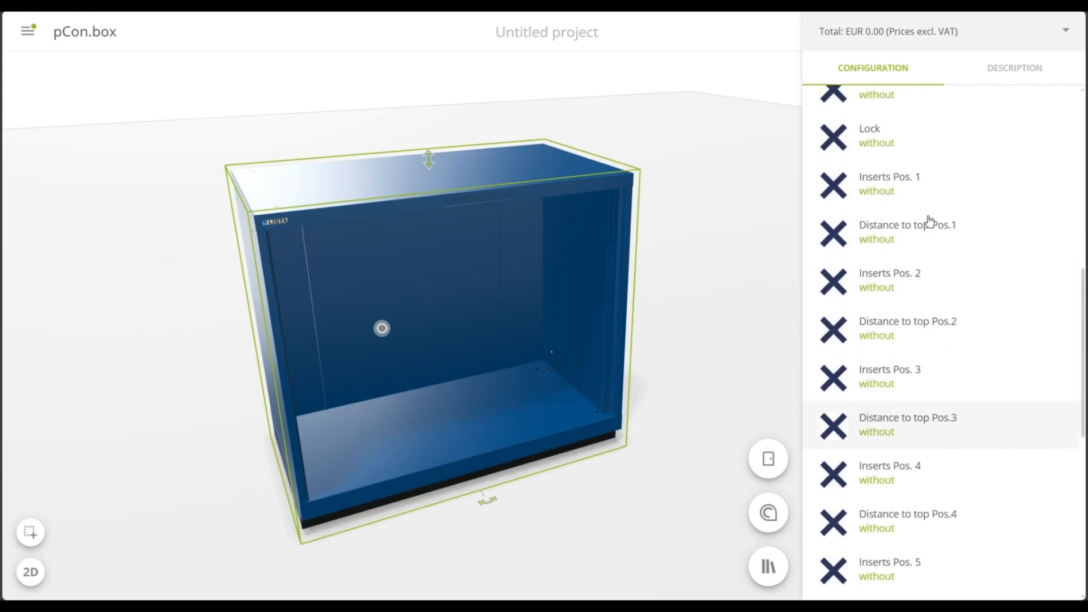
{"action": "scroll", "coordinate": [929, 221], "scroll_direction": "up", "scroll_amount": 2}
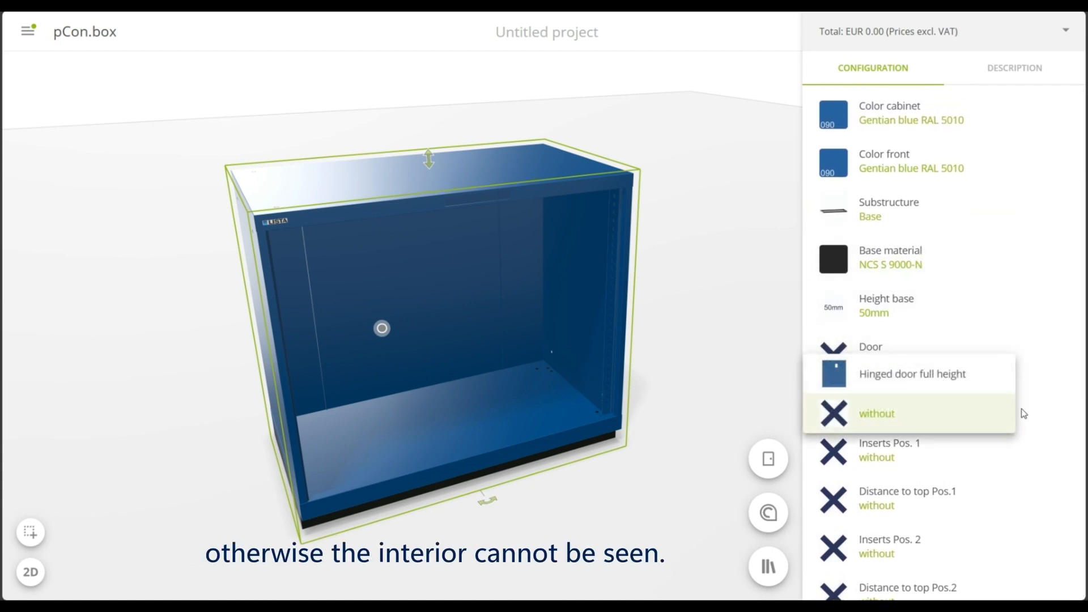
{"action": "left_click", "coordinate": [1044, 412]}
Add a Drawer 150mm as insert Pos. 1 and set its distance to top to 150mm
{"action": "scroll", "coordinate": [981, 352], "scroll_direction": "down", "scroll_amount": 2}
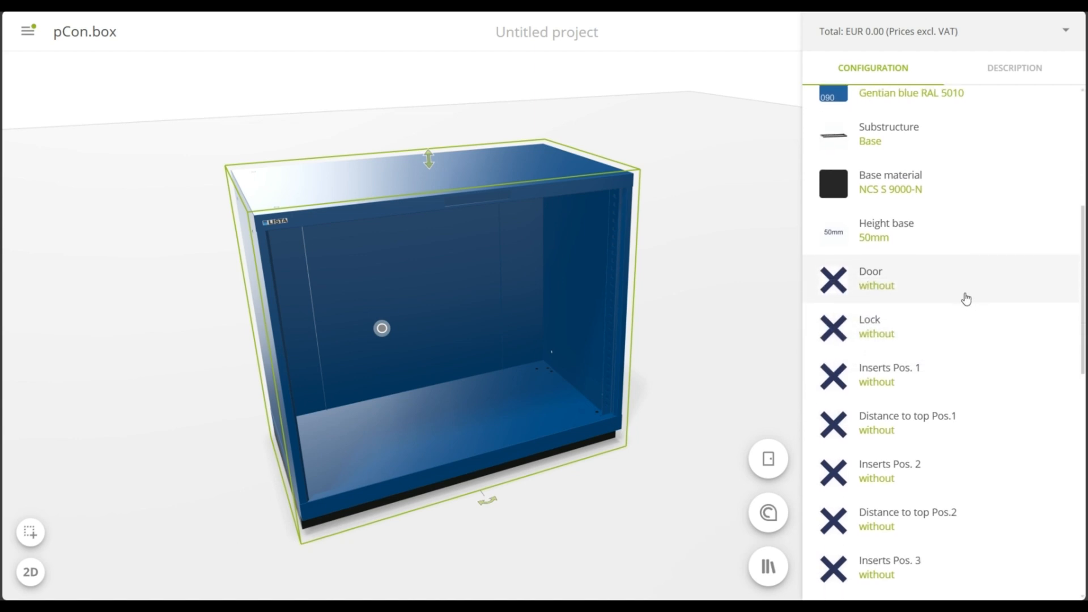
{"action": "scroll", "coordinate": [963, 283], "scroll_direction": "down", "scroll_amount": 1}
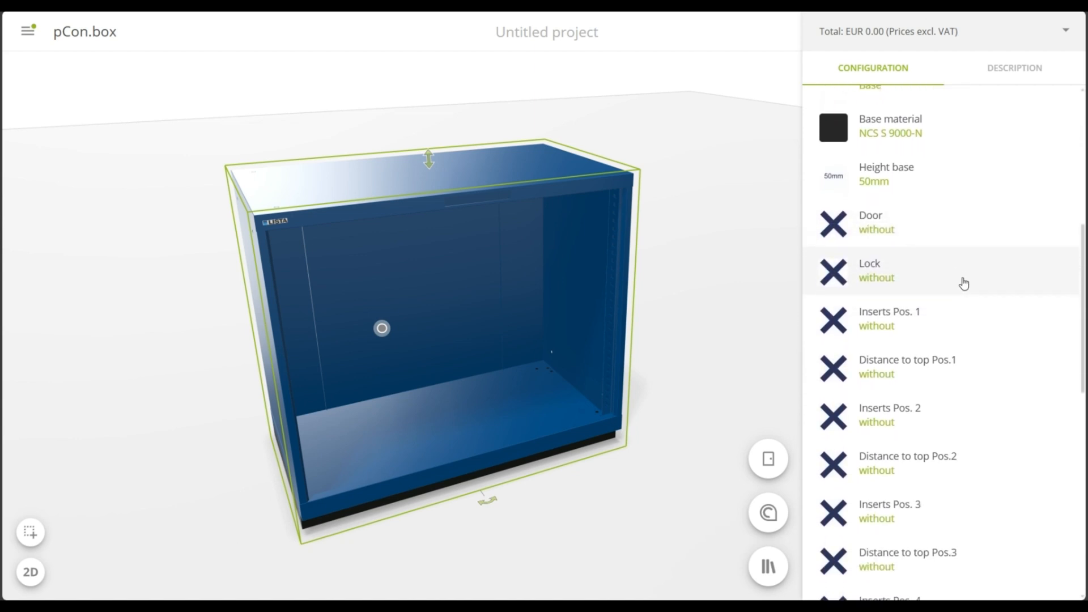
{"action": "left_click", "coordinate": [991, 290]}
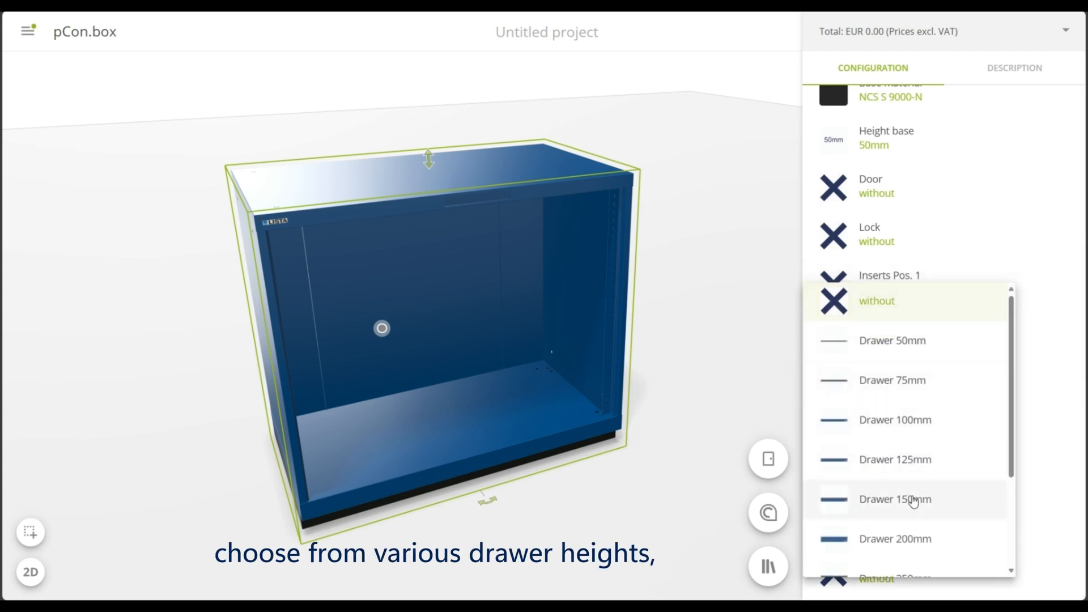
{"action": "left_click", "coordinate": [914, 499]}
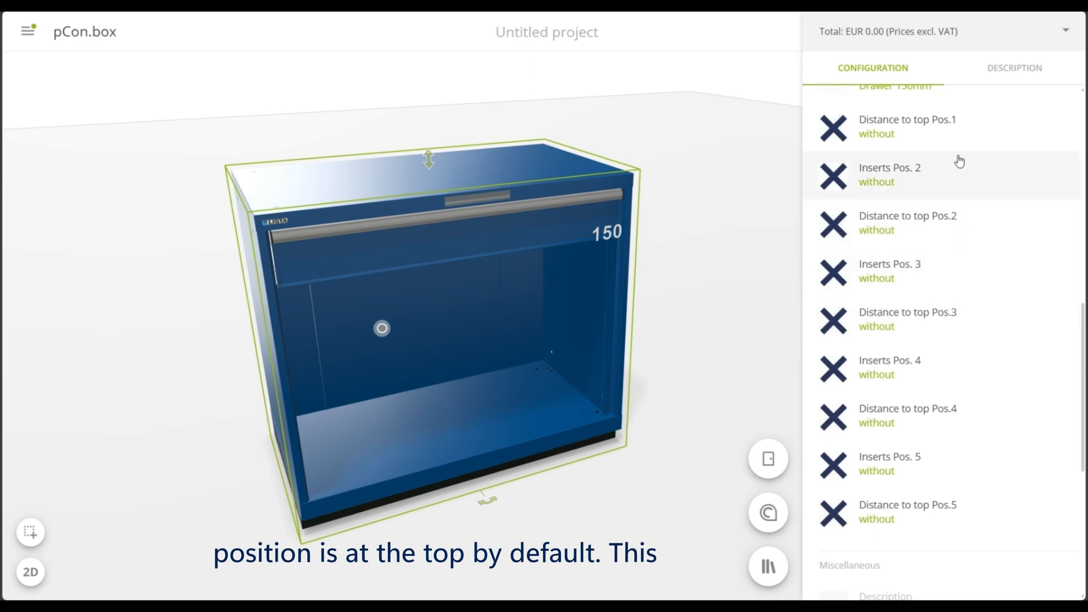
{"action": "left_click", "coordinate": [964, 126]}
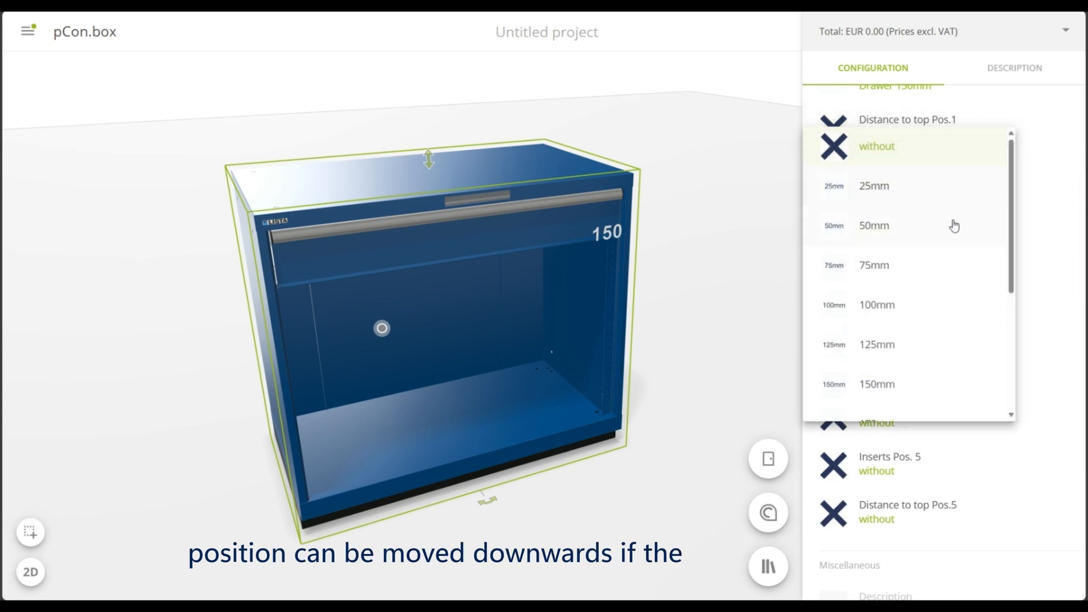
{"action": "left_click", "coordinate": [918, 380]}
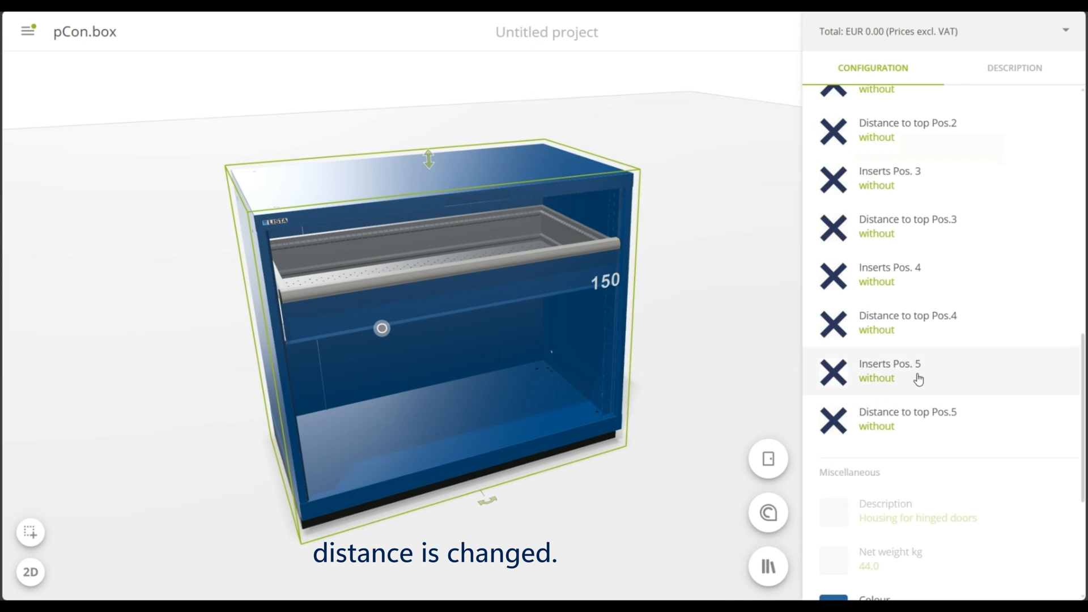
Add an Adjustable shelf as insert Pos. 2 and set its distance to top to 100mm
{"action": "scroll", "coordinate": [918, 245], "scroll_direction": "up", "scroll_amount": 1}
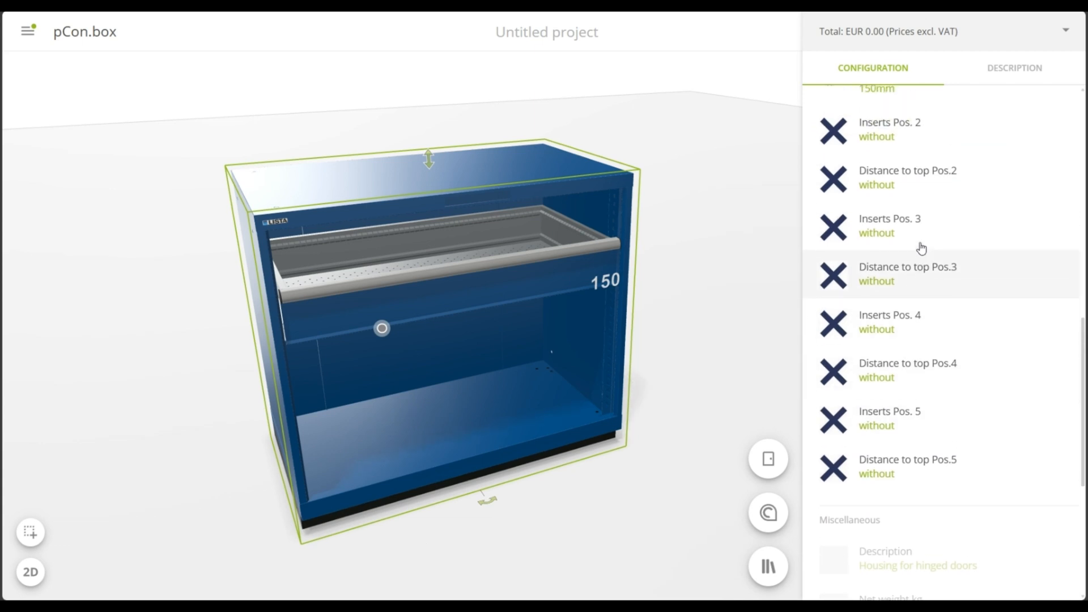
{"action": "left_click", "coordinate": [924, 143]}
{"action": "scroll", "coordinate": [919, 263], "scroll_direction": "down", "scroll_amount": 3}
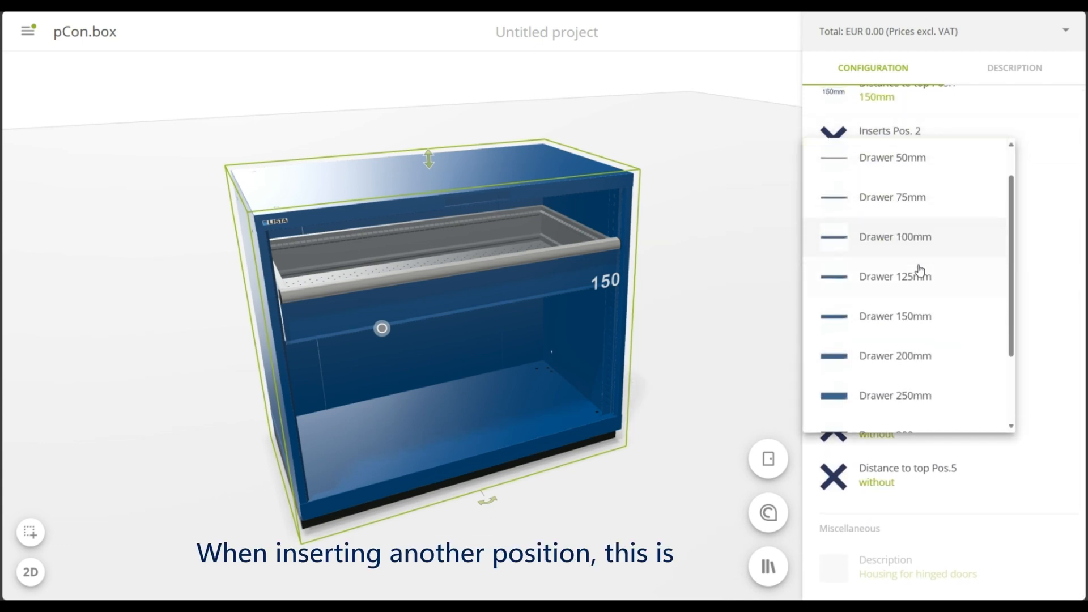
{"action": "left_click", "coordinate": [920, 413]}
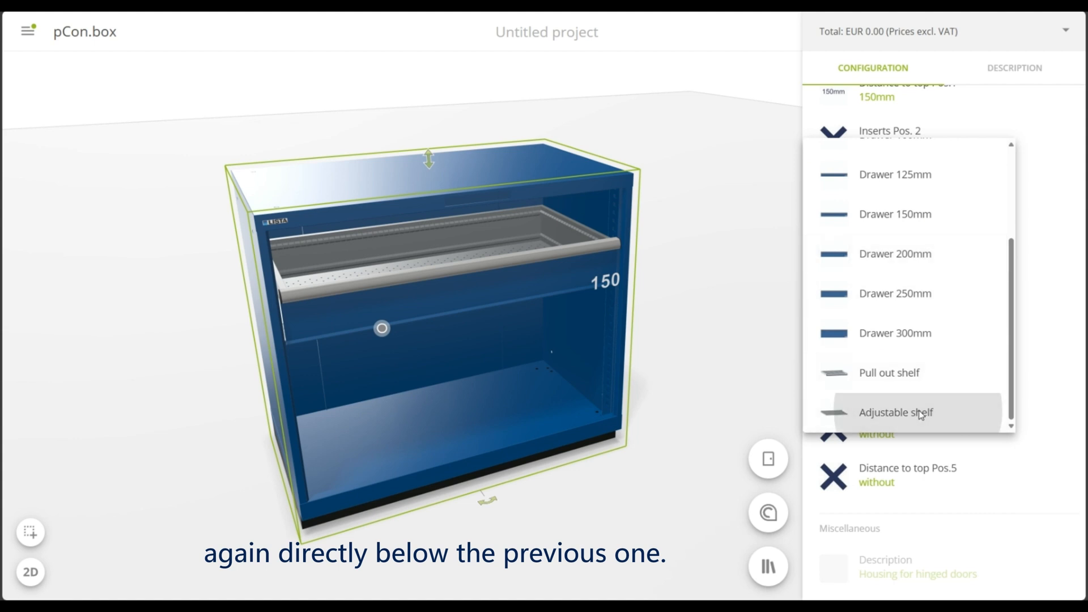
{"action": "scroll", "coordinate": [919, 308], "scroll_direction": "up", "scroll_amount": 1}
{"action": "scroll", "coordinate": [918, 305], "scroll_direction": "up", "scroll_amount": 1}
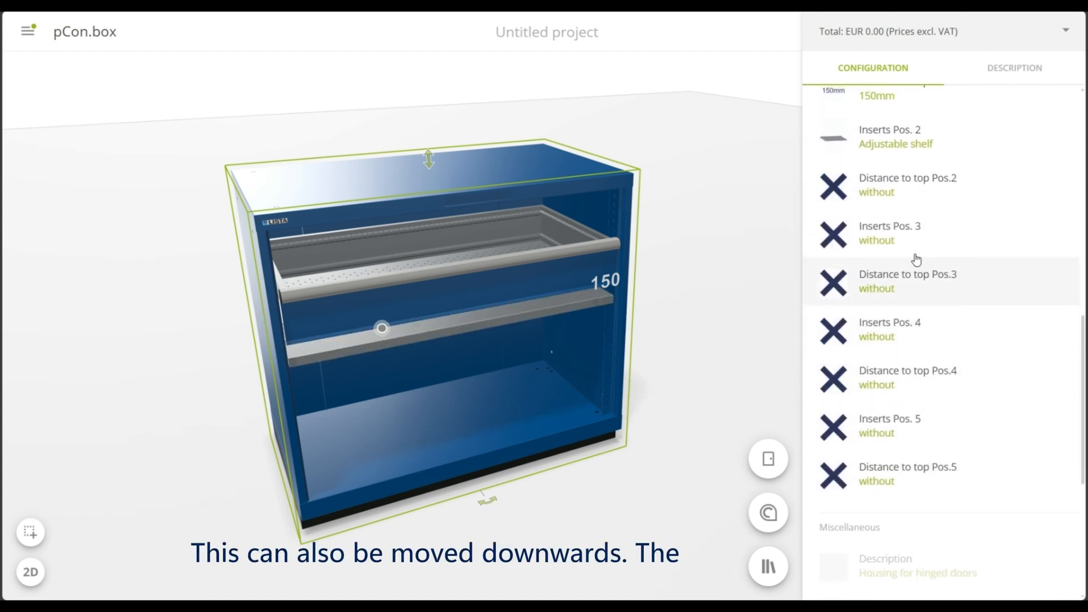
{"action": "left_click", "coordinate": [913, 189]}
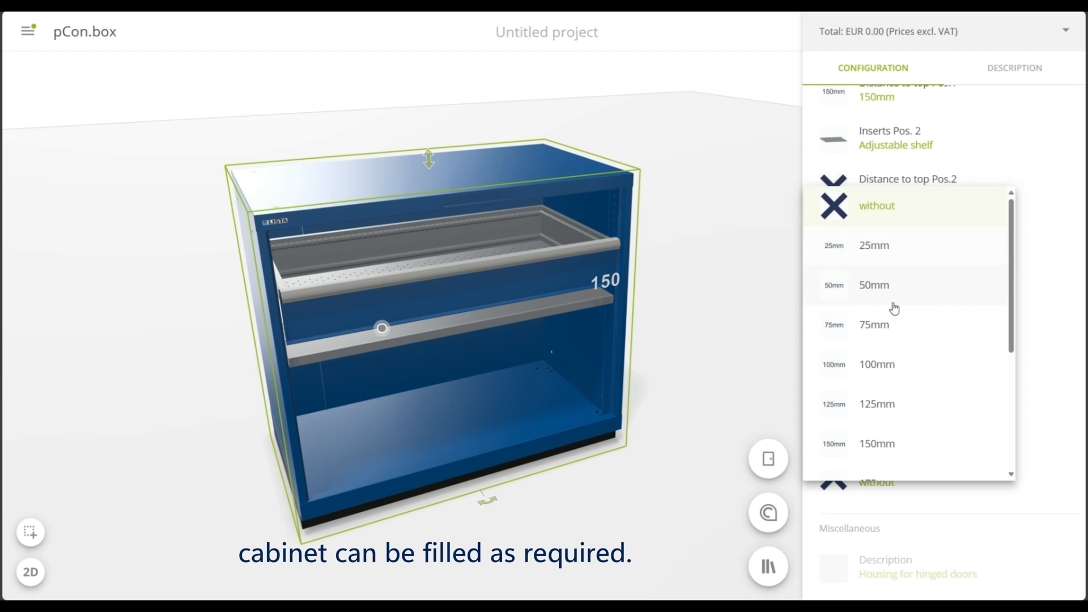
{"action": "left_click", "coordinate": [884, 365]}
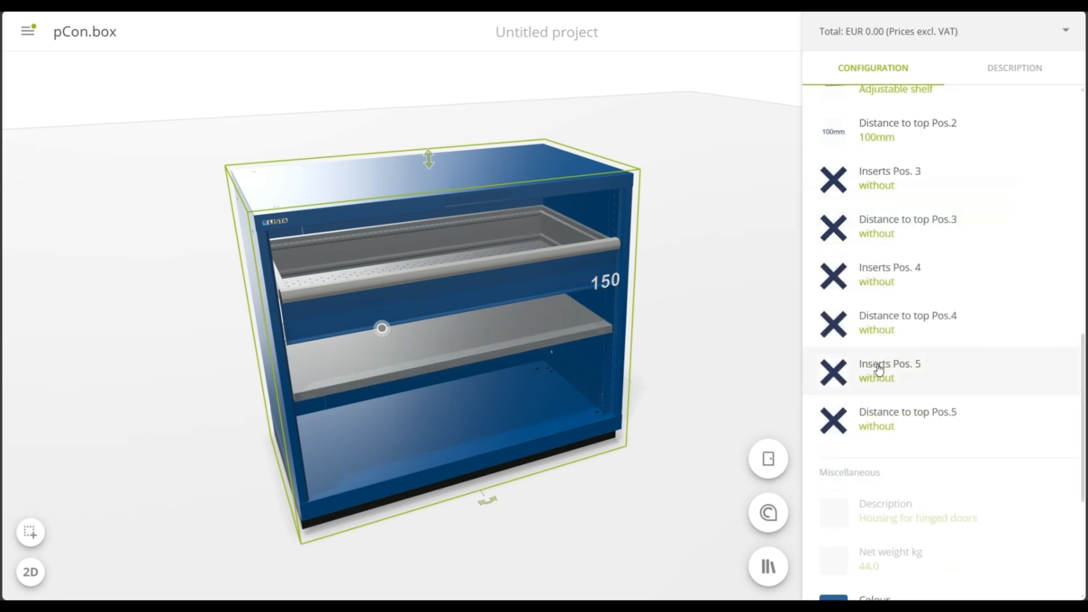
Add a Pull out shelf as insert Pos. 3 and set its distance to top to 150mm
{"action": "left_click", "coordinate": [970, 175]}
{"action": "scroll", "coordinate": [942, 252], "scroll_direction": "down", "scroll_amount": 3}
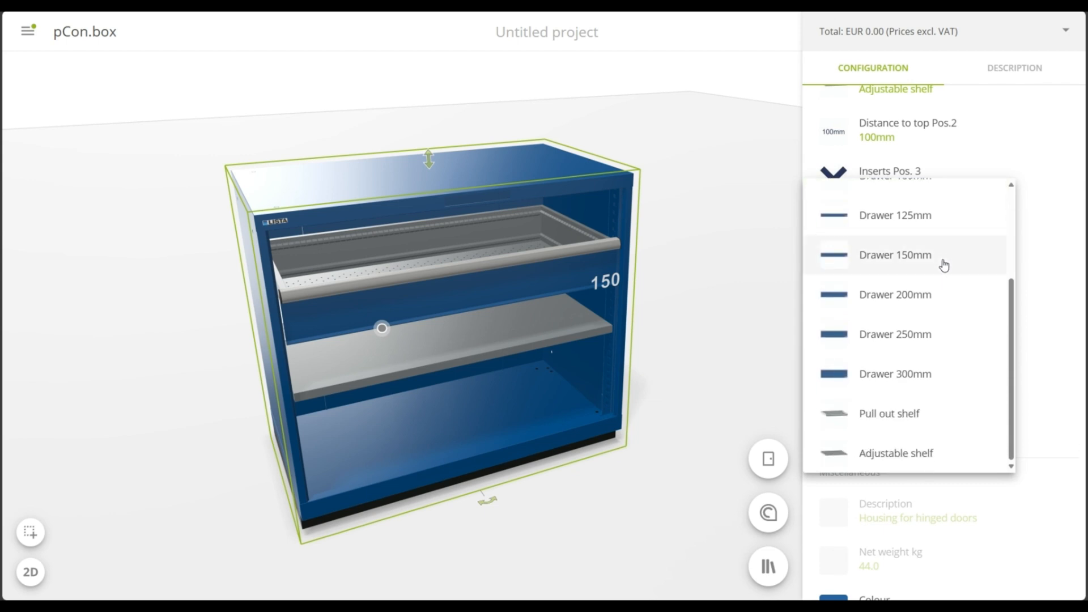
{"action": "left_click", "coordinate": [904, 422]}
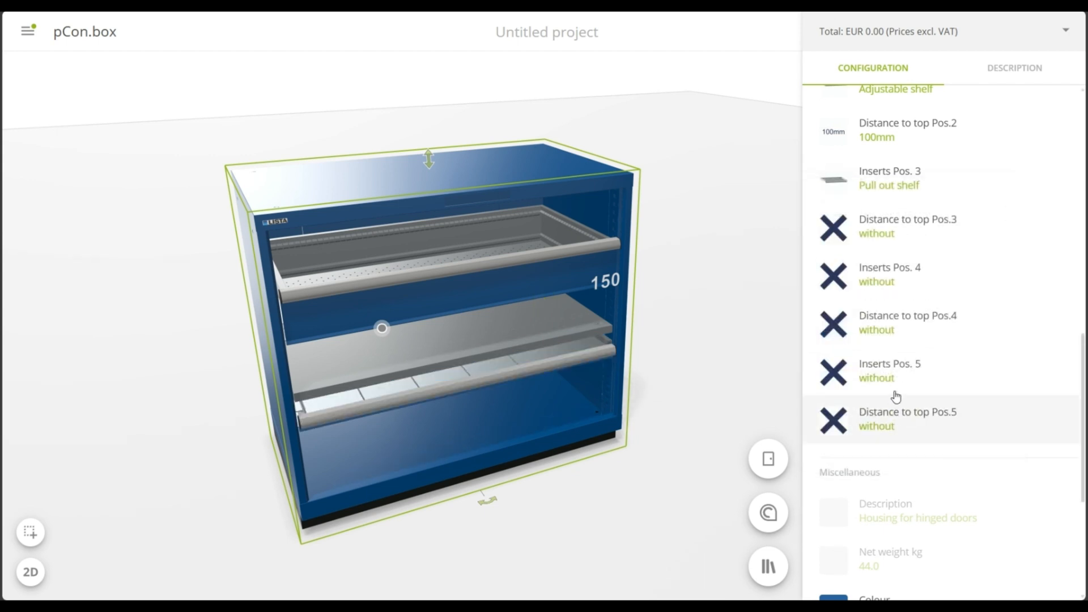
{"action": "left_click", "coordinate": [903, 226]}
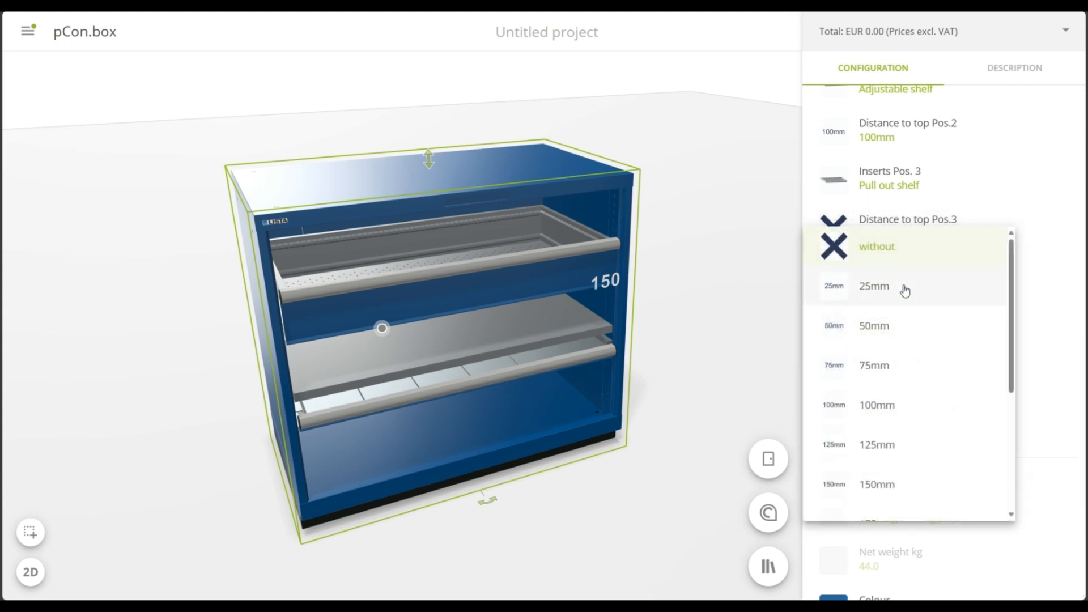
{"action": "left_click", "coordinate": [875, 486]}
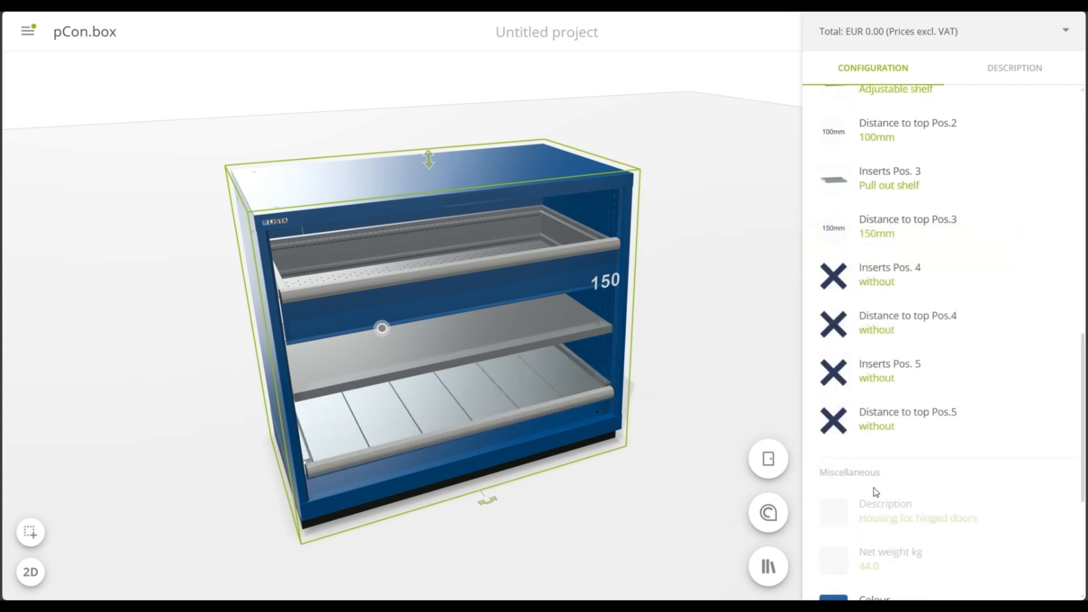
Lower the pull out shelf by setting the Pos. 3 distance to top to 200mm
{"action": "left_click", "coordinate": [888, 237]}
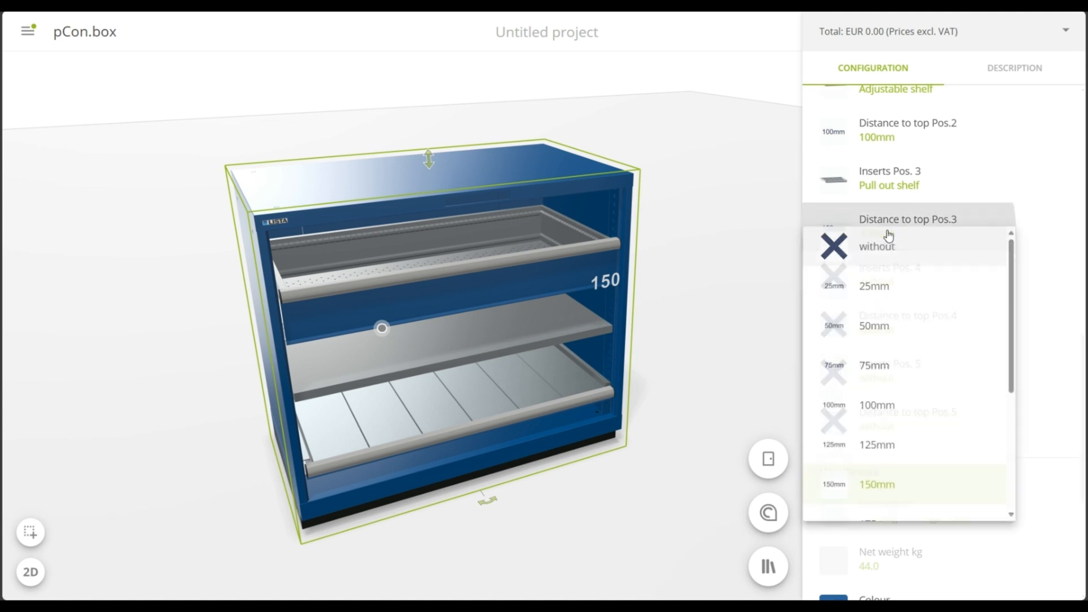
{"action": "scroll", "coordinate": [885, 346], "scroll_direction": "down", "scroll_amount": 4}
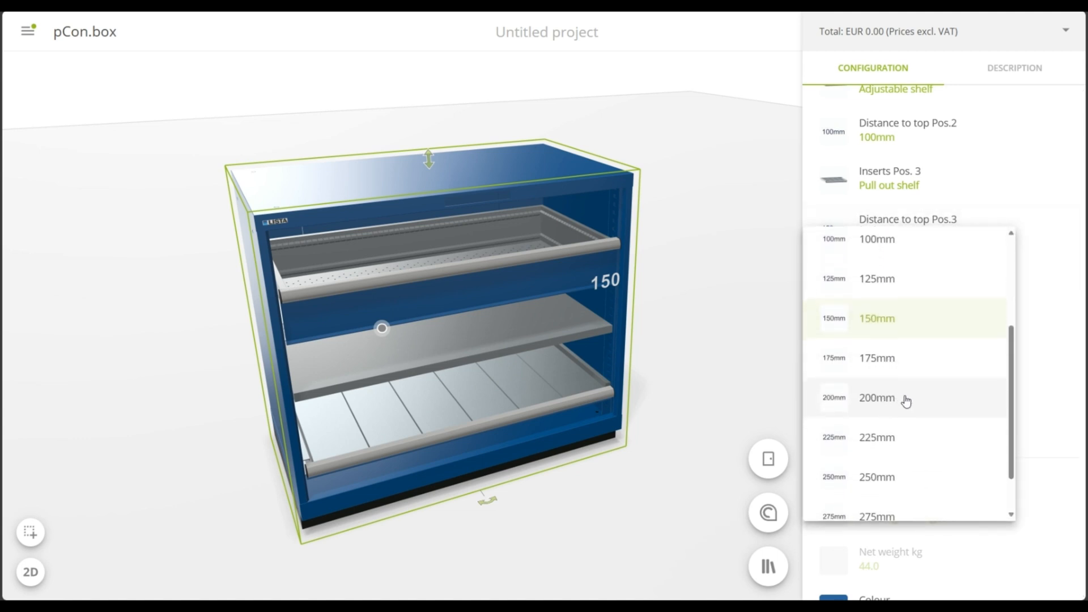
{"action": "left_click", "coordinate": [909, 395]}
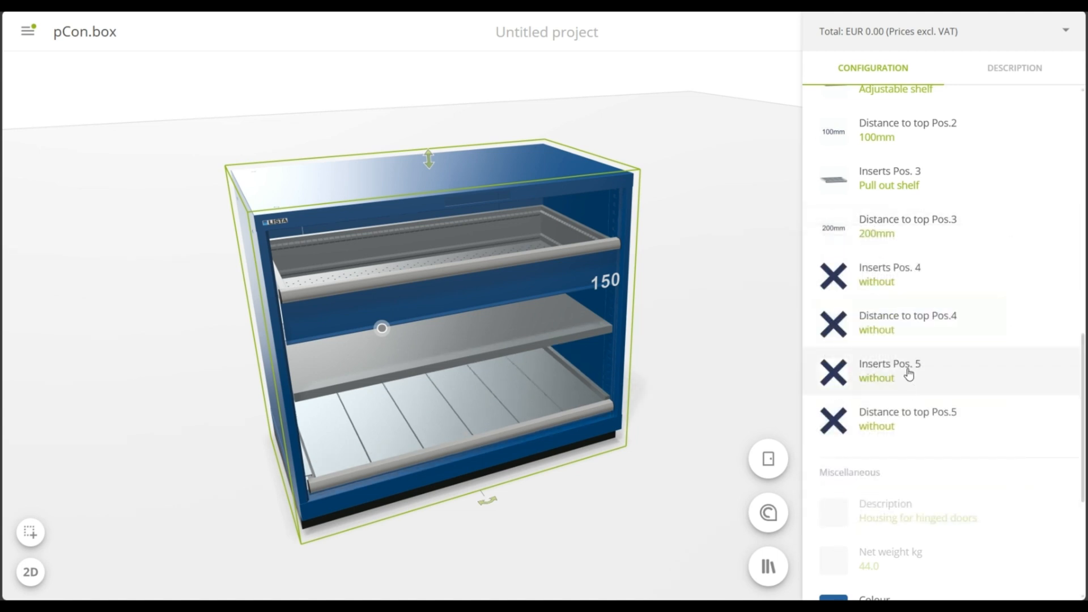
{"action": "scroll", "coordinate": [912, 366], "scroll_direction": "down", "scroll_amount": 2}
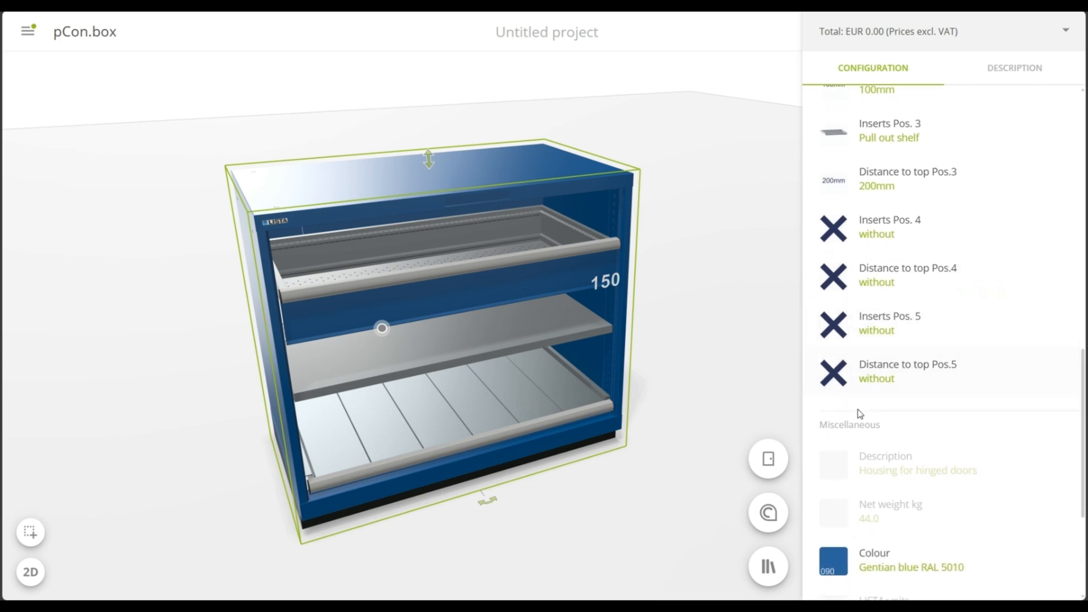
Equip the 150 mm drawer with an NC insert frame and set the insert frame height to 162mm
{"action": "left_click_drag", "start_coordinate": [745, 414], "coordinate": [750, 414]}
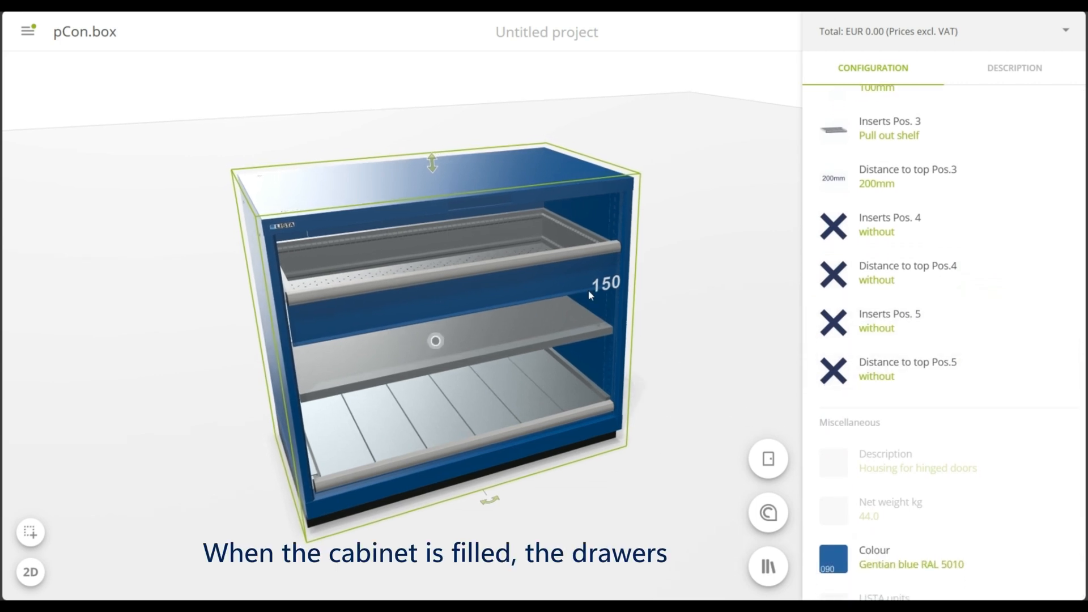
{"action": "left_click", "coordinate": [544, 263]}
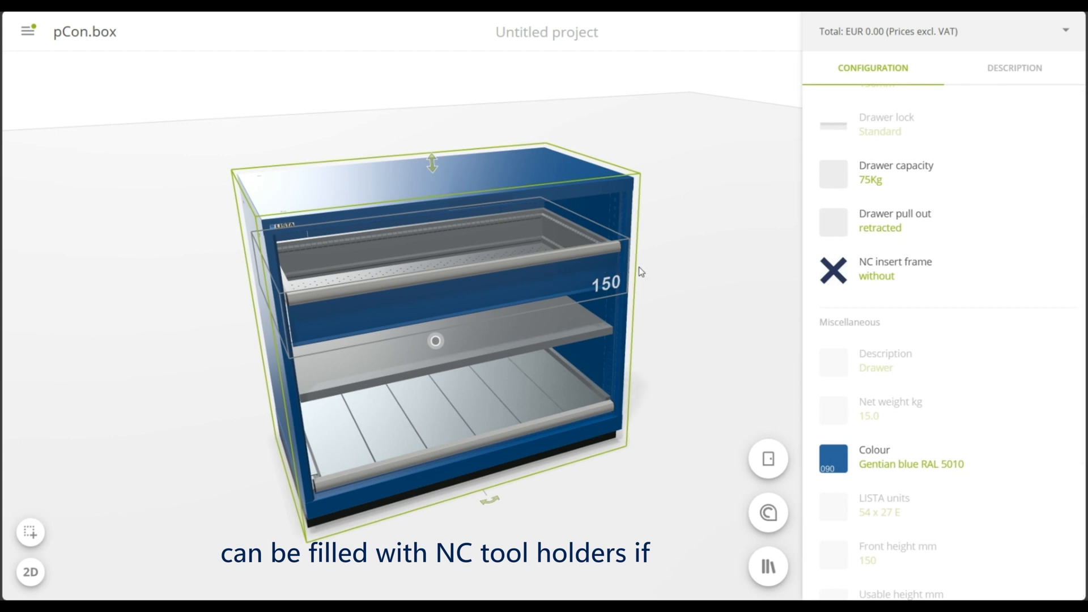
{"action": "left_click", "coordinate": [913, 270]}
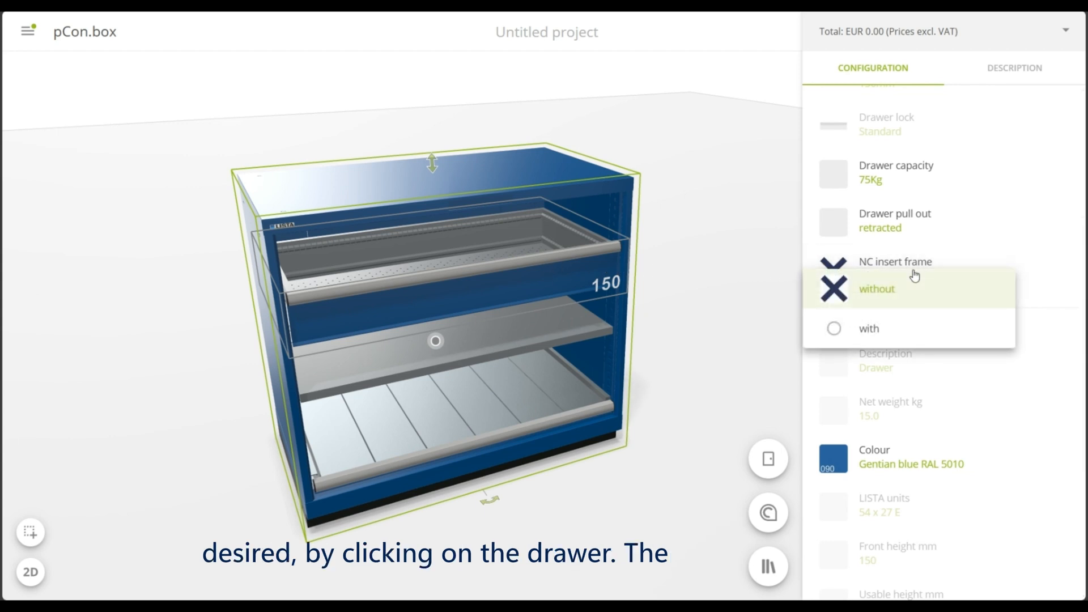
{"action": "left_click", "coordinate": [902, 340]}
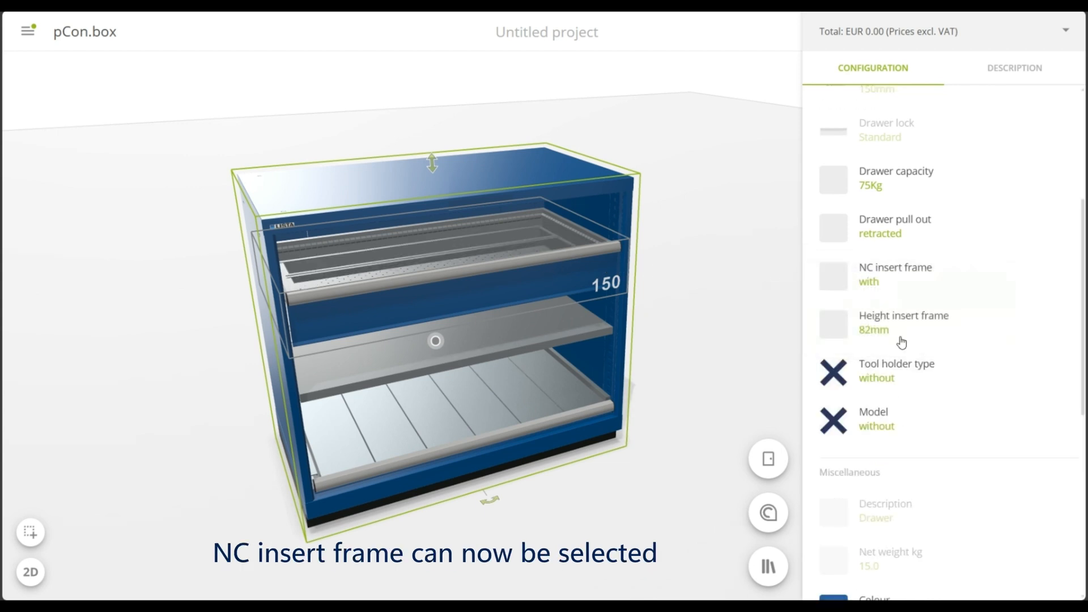
{"action": "left_click", "coordinate": [943, 329]}
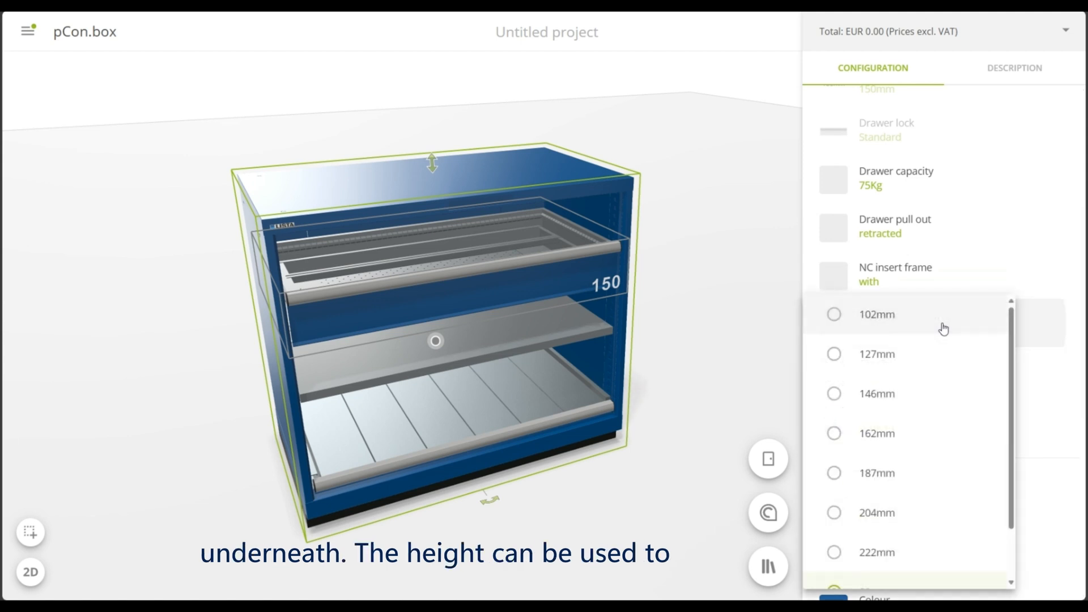
{"action": "left_click", "coordinate": [919, 434]}
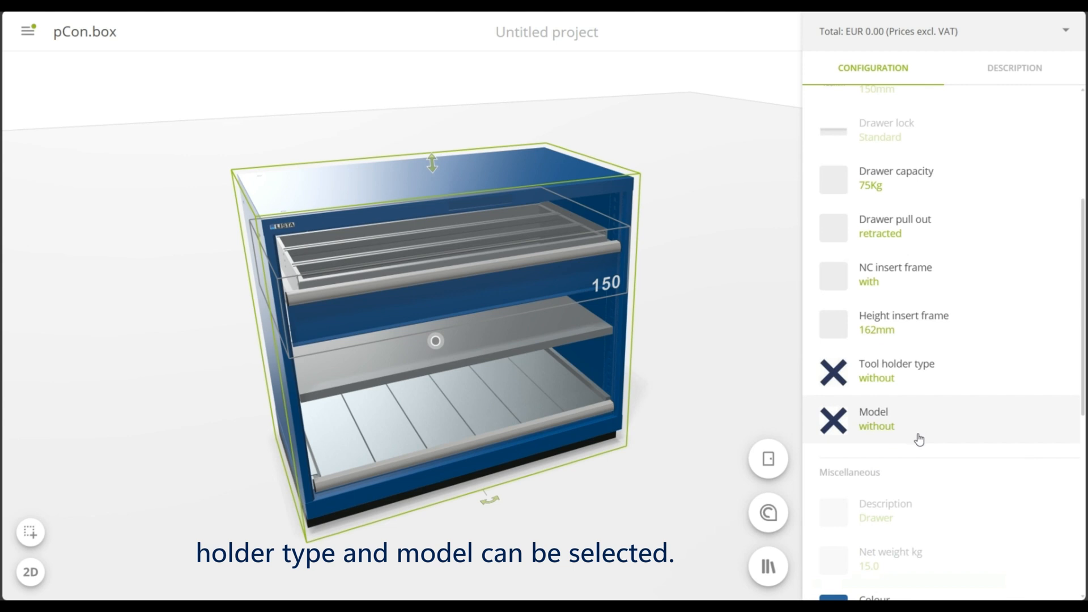
Fill the drawer's NC insert frame with HSK tool holders, model HSK 63A+C+E80B+D+F
{"action": "left_click", "coordinate": [936, 370]}
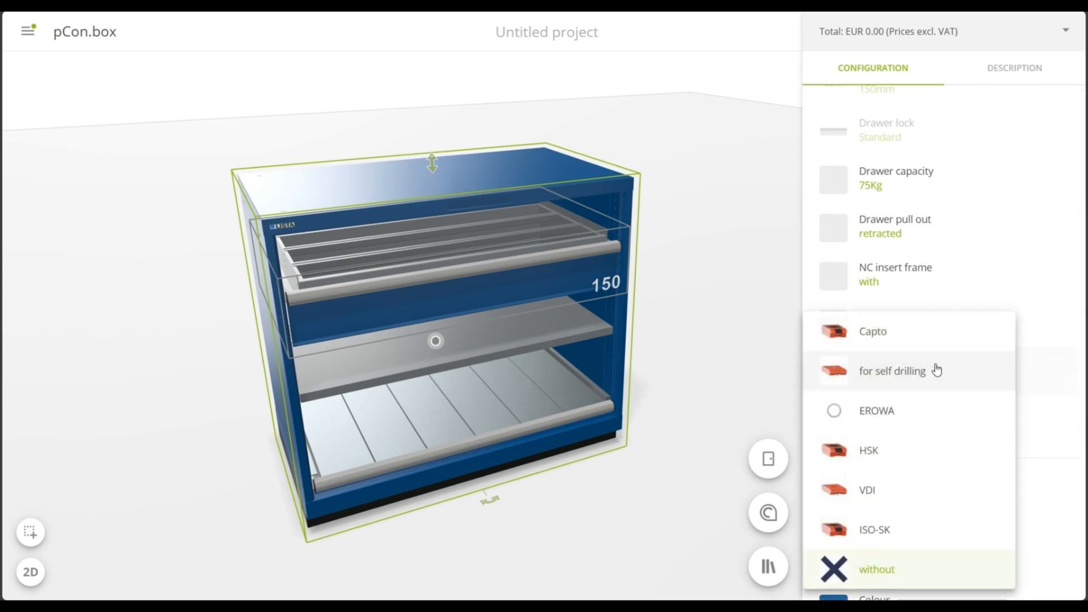
{"action": "left_click", "coordinate": [925, 447]}
{"action": "left_click", "coordinate": [932, 422]}
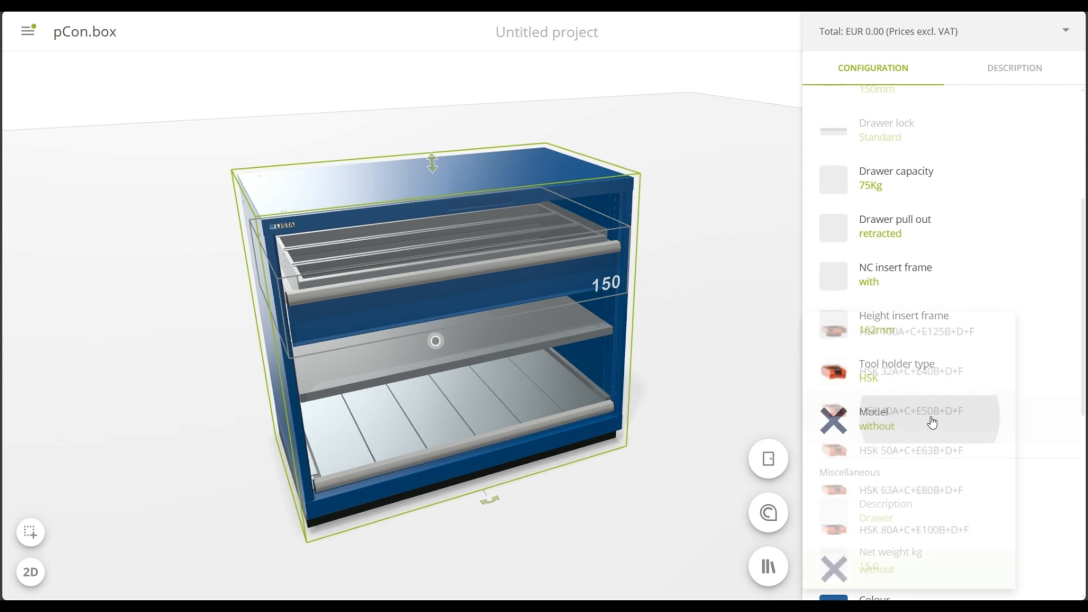
{"action": "left_click", "coordinate": [923, 488]}
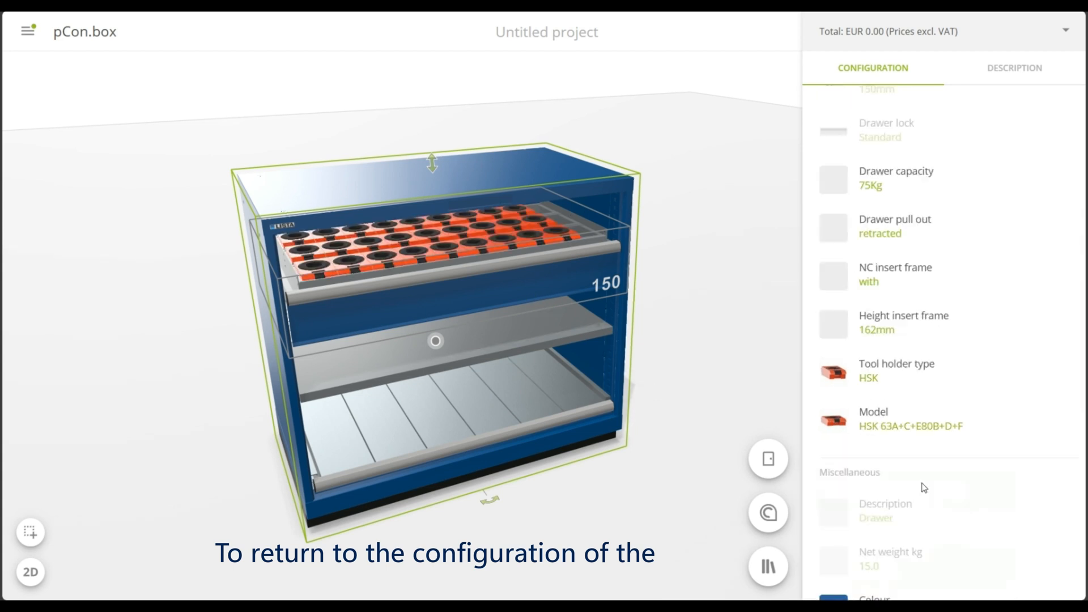
Return to the cabinet housing's configuration and set its door to Hinged door full height
{"action": "left_click", "coordinate": [556, 164]}
{"action": "scroll", "coordinate": [894, 312], "scroll_direction": "up", "scroll_amount": 1}
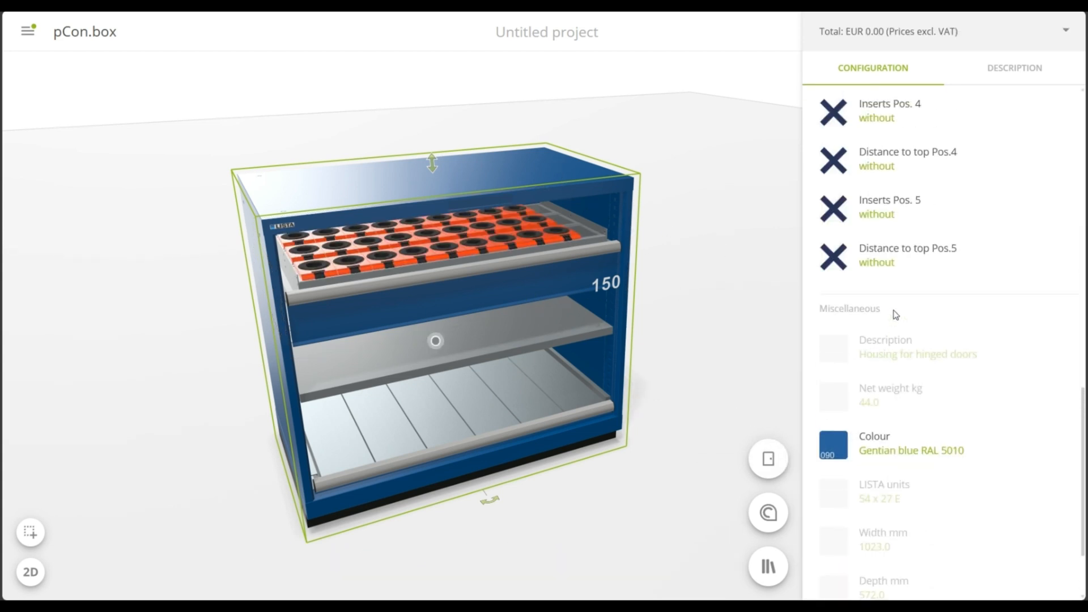
{"action": "scroll", "coordinate": [895, 315], "scroll_direction": "up", "scroll_amount": 10}
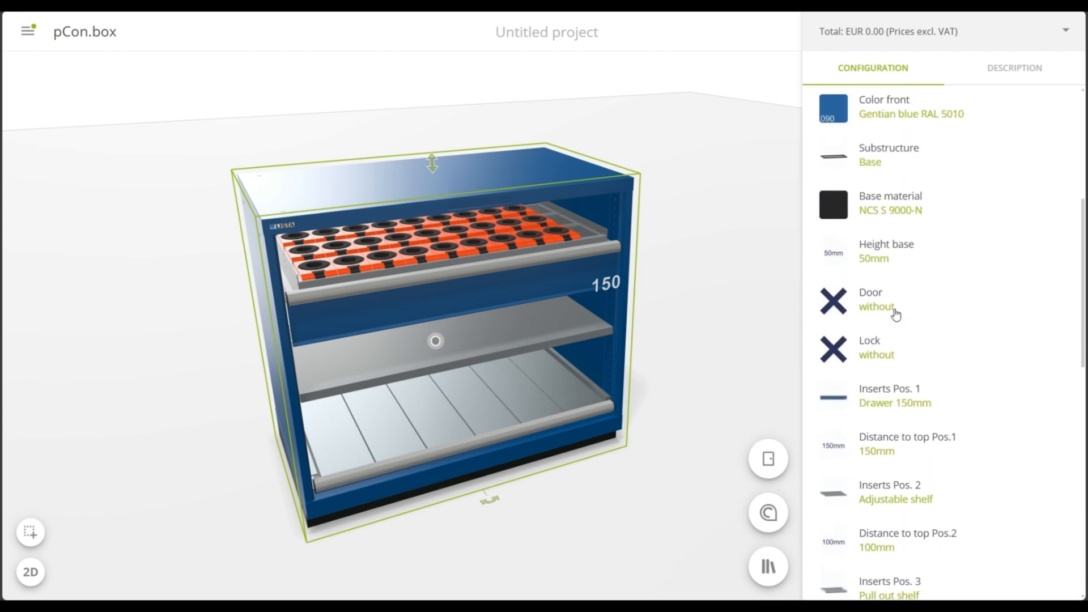
{"action": "left_click", "coordinate": [937, 314]}
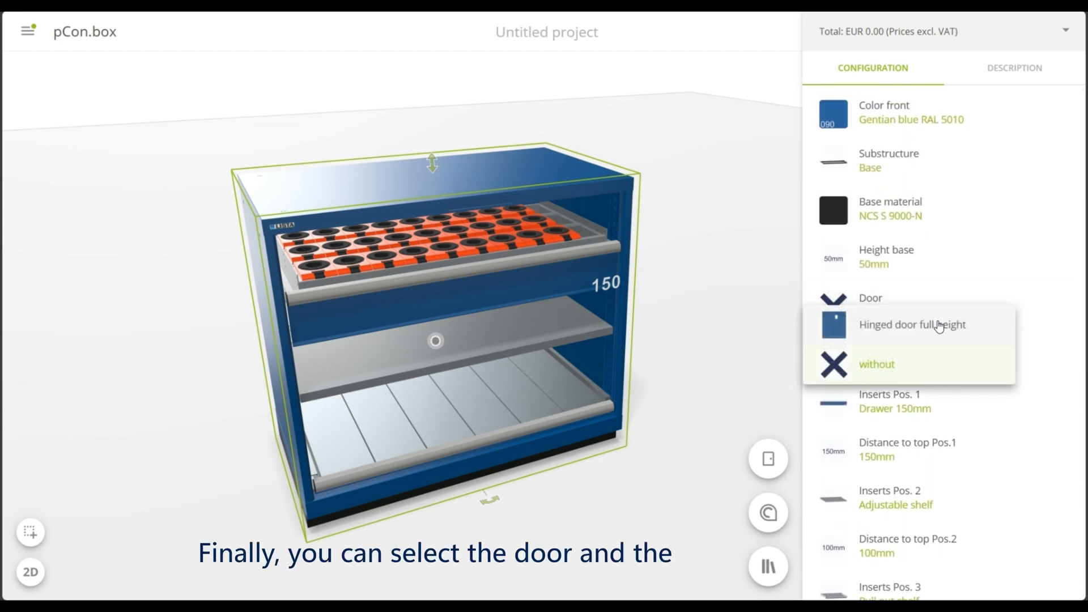
{"action": "left_click", "coordinate": [941, 326]}
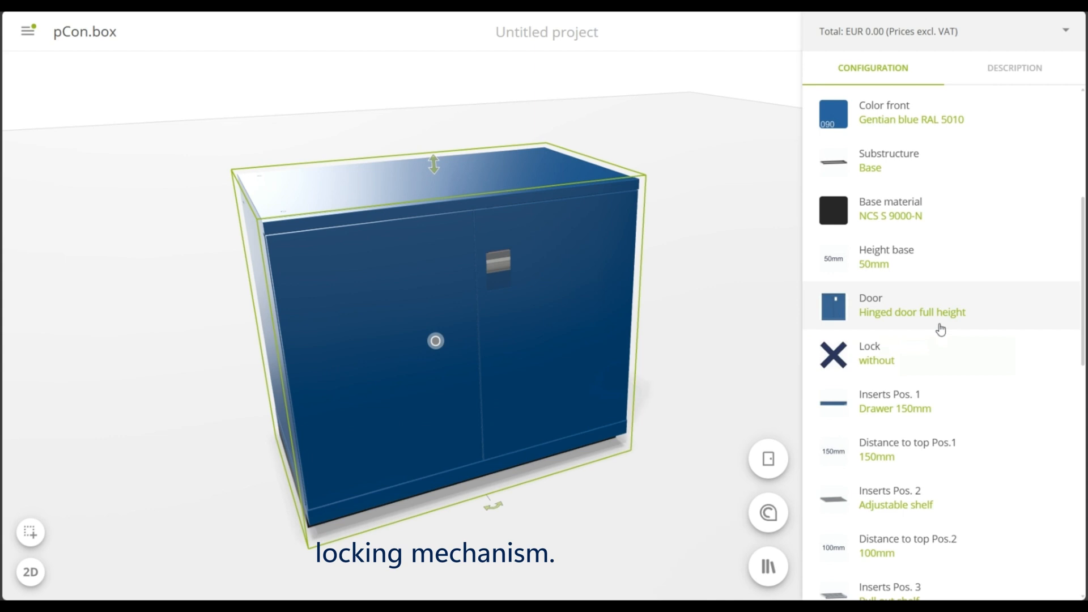
Fit the hinged door with the lock Clasp lock simultaneously lockable DOM 2C 3
{"action": "left_click", "coordinate": [977, 363]}
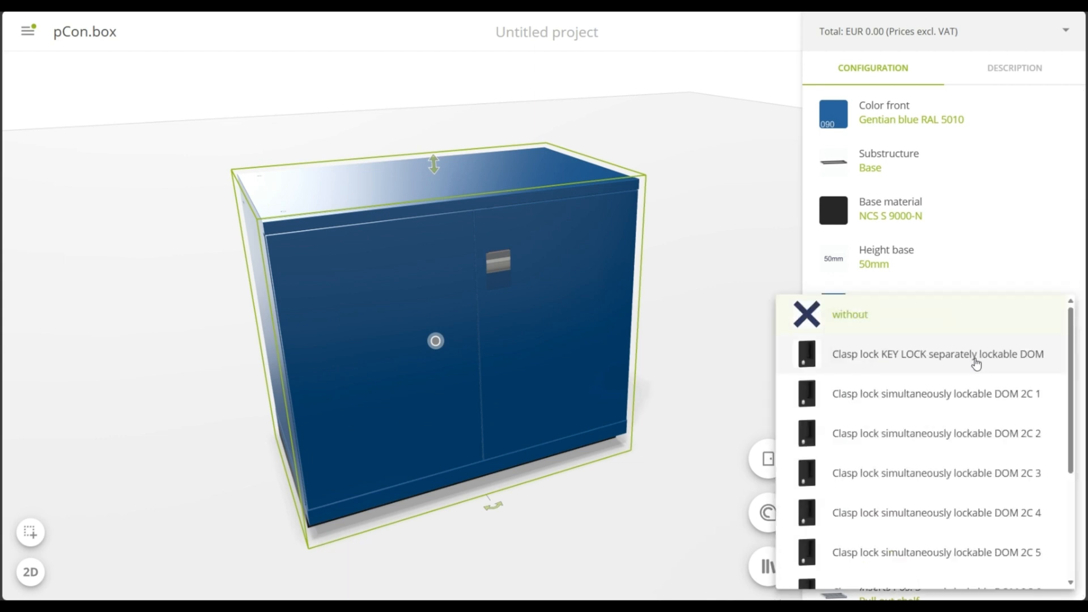
{"action": "left_click", "coordinate": [985, 479]}
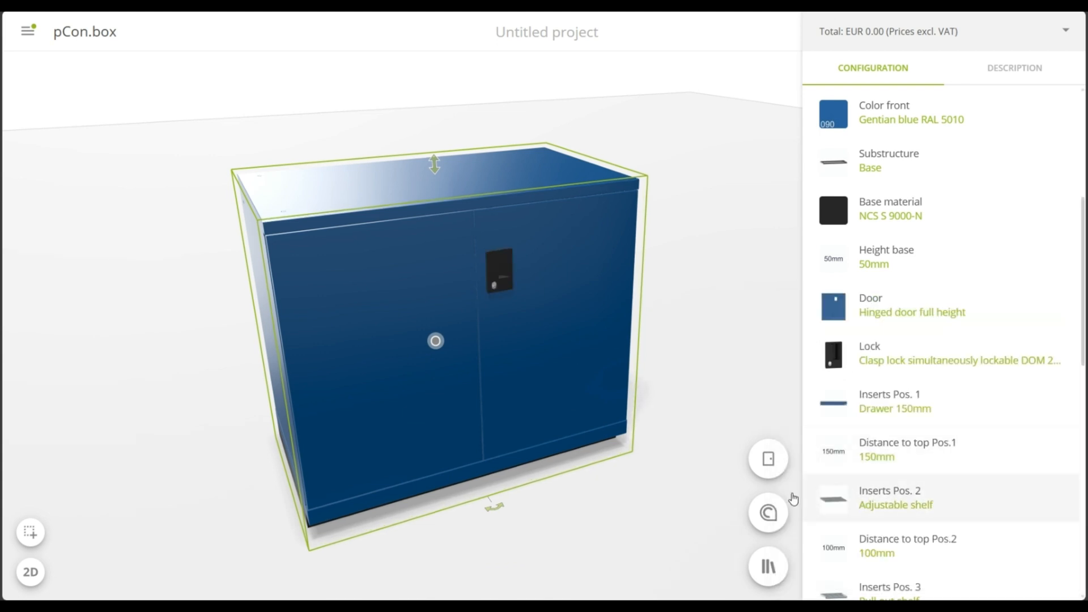
{"action": "left_click", "coordinate": [640, 518]}
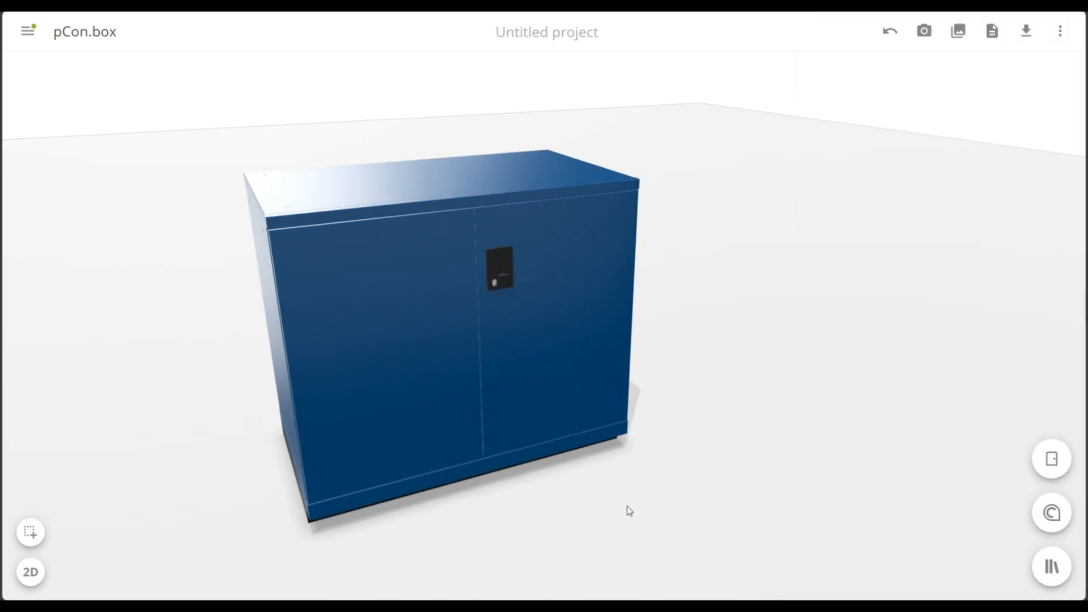
{"action": "left_click_drag", "start_coordinate": [629, 510], "coordinate": [613, 494]}
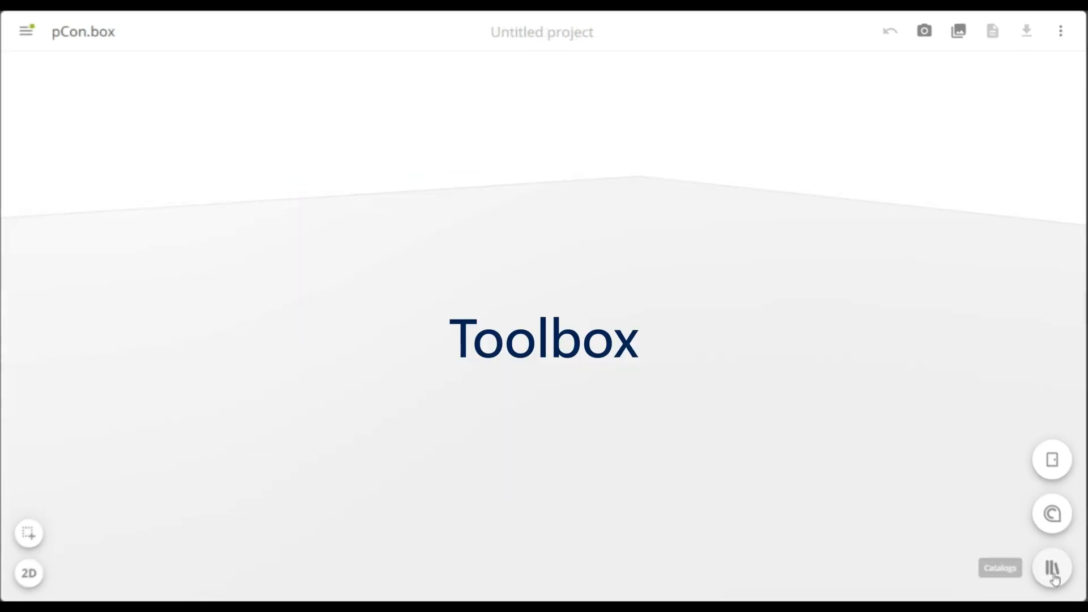
Insert the Housing 64x27E 1193x572x850mm KEY Lock from the Toolbox individual parts L1006 in the LISTA drawer cabinets catalog
{"action": "left_click", "coordinate": [1054, 577]}
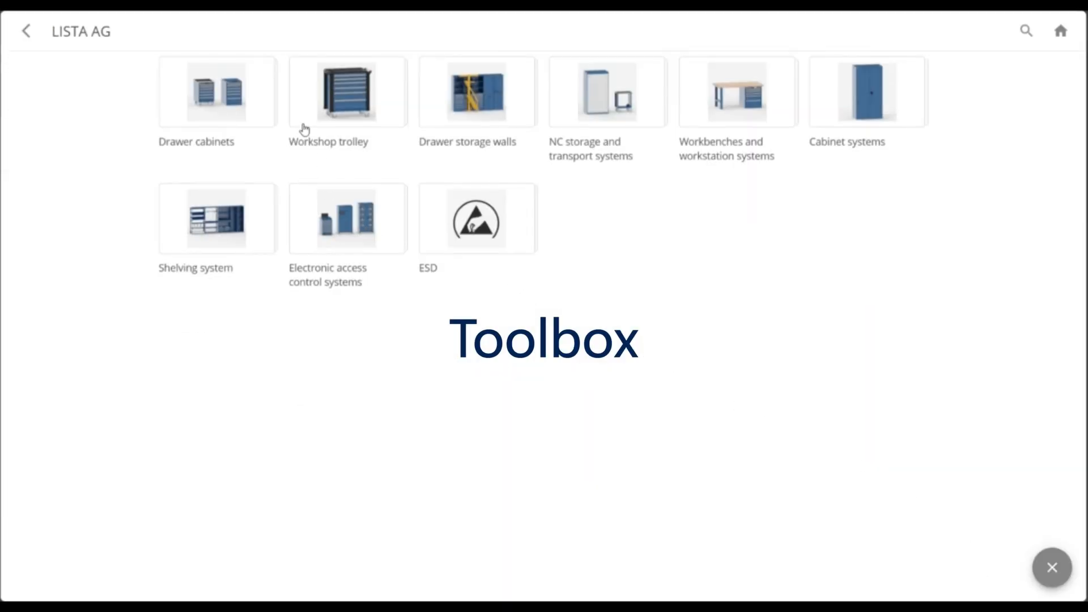
{"action": "left_click", "coordinate": [217, 93]}
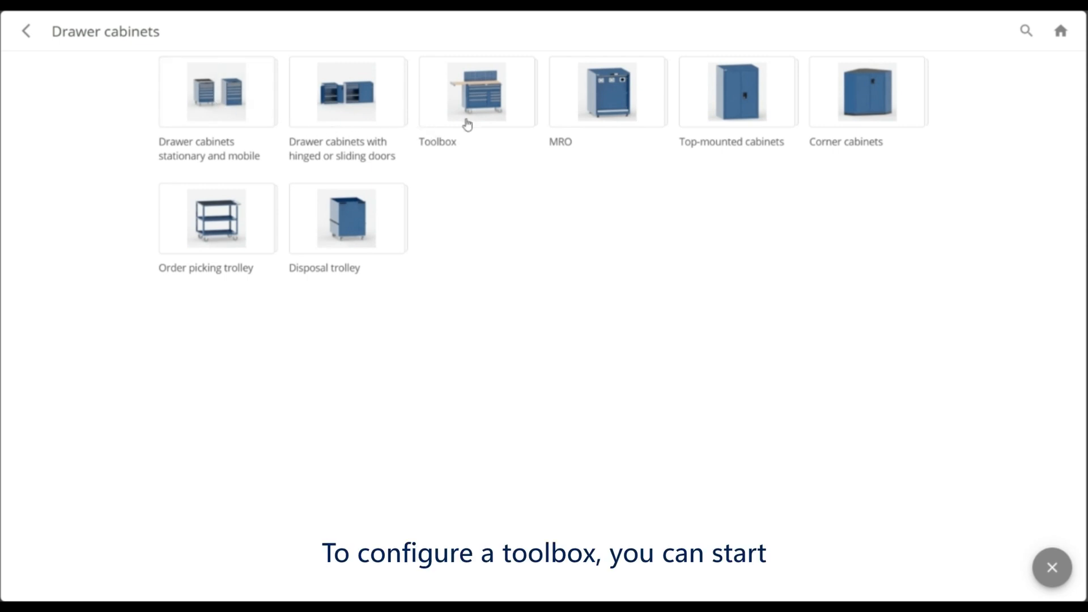
{"action": "left_click", "coordinate": [467, 124]}
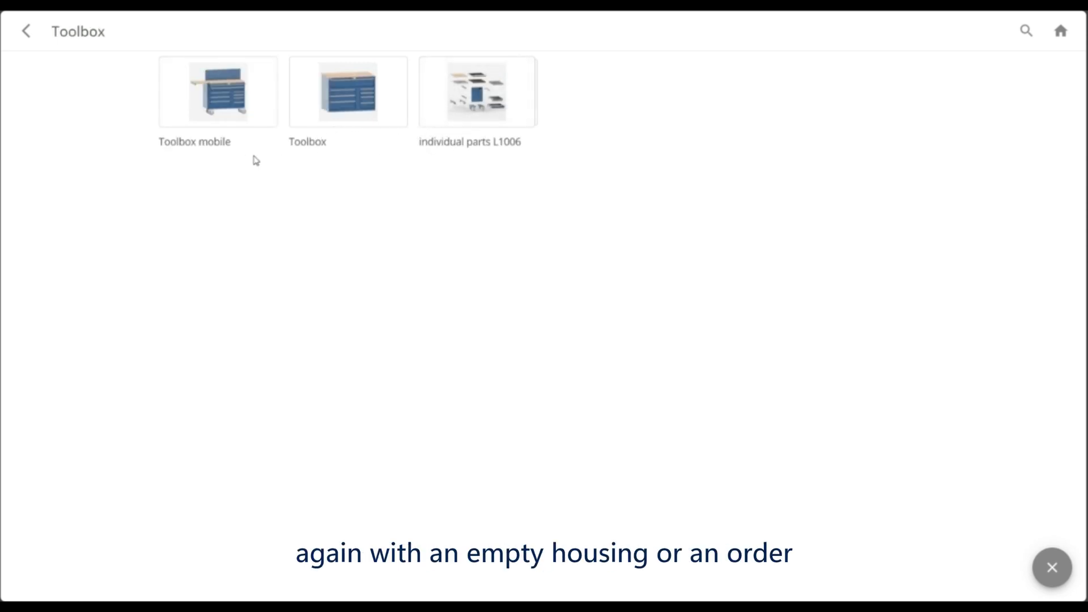
{"action": "left_click", "coordinate": [448, 117]}
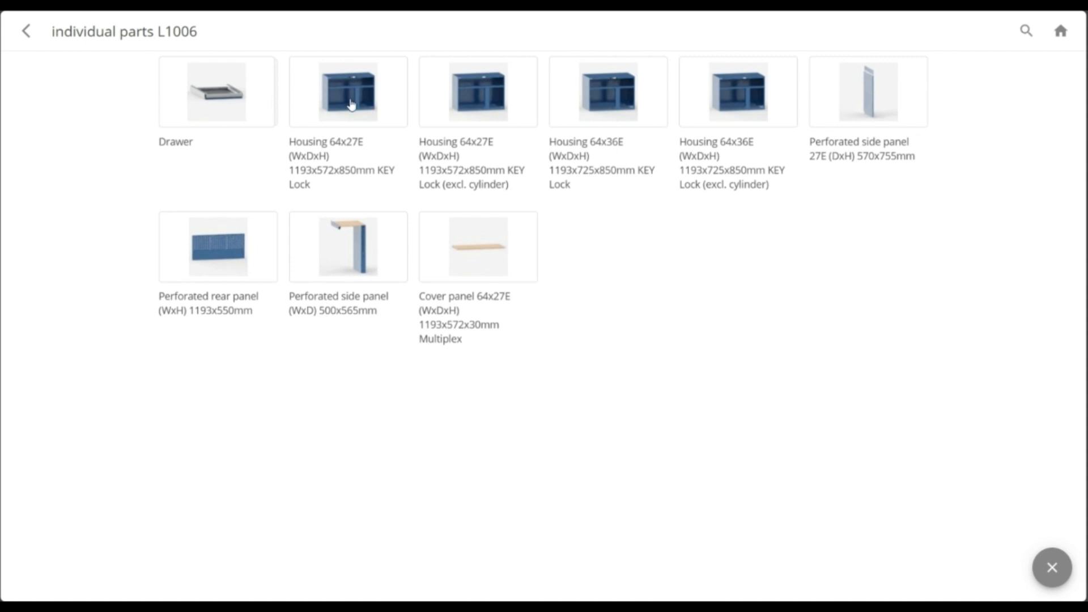
{"action": "left_click", "coordinate": [340, 101]}
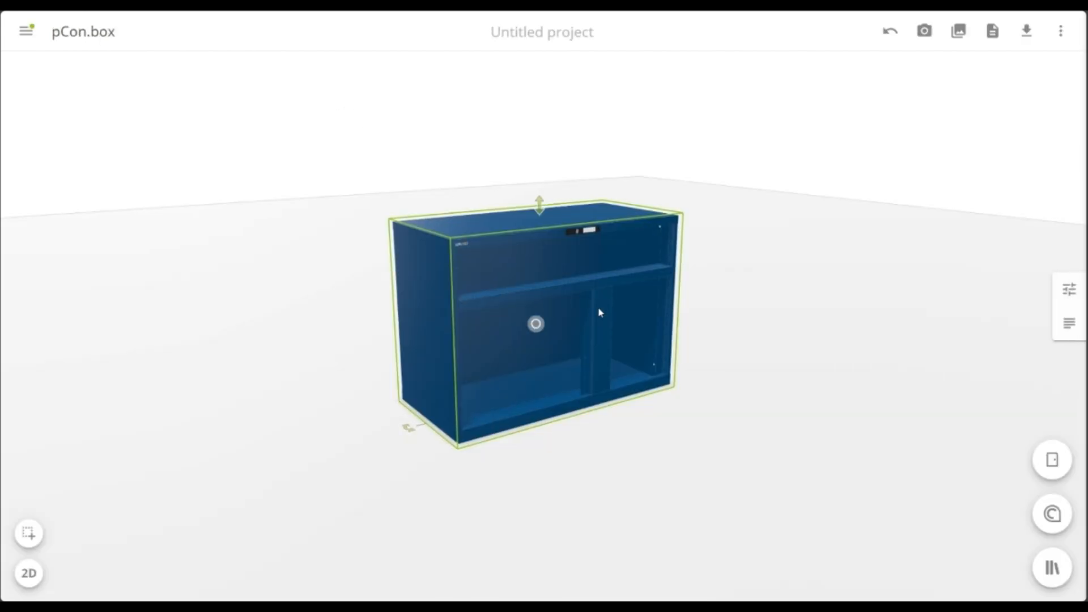
{"action": "left_click_drag", "start_coordinate": [600, 312], "coordinate": [442, 324]}
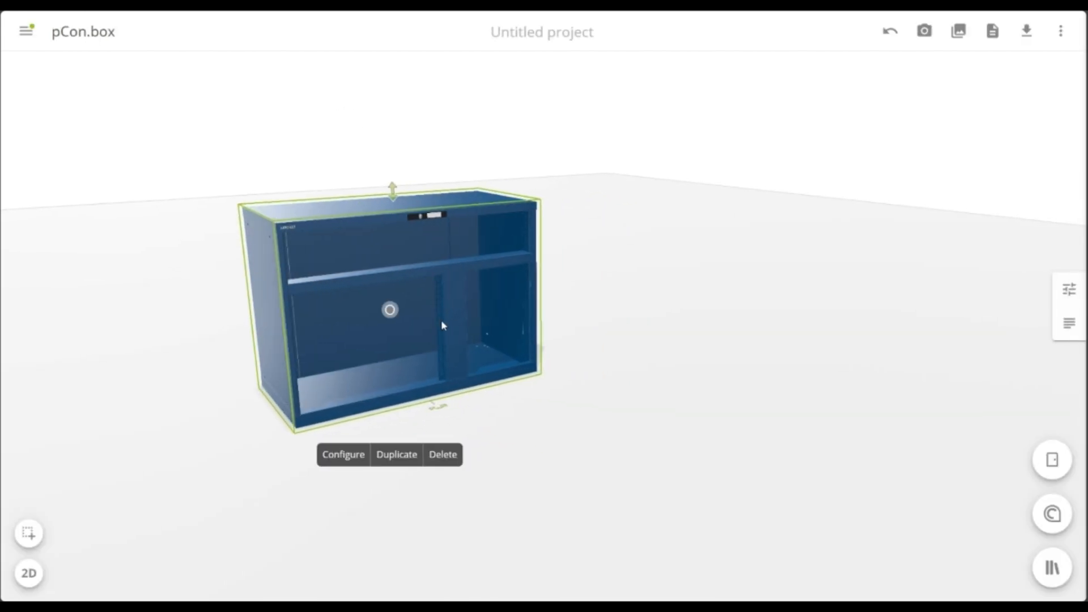
Open the toolbox housing's configuration and view its available depth options
{"action": "left_click", "coordinate": [341, 456]}
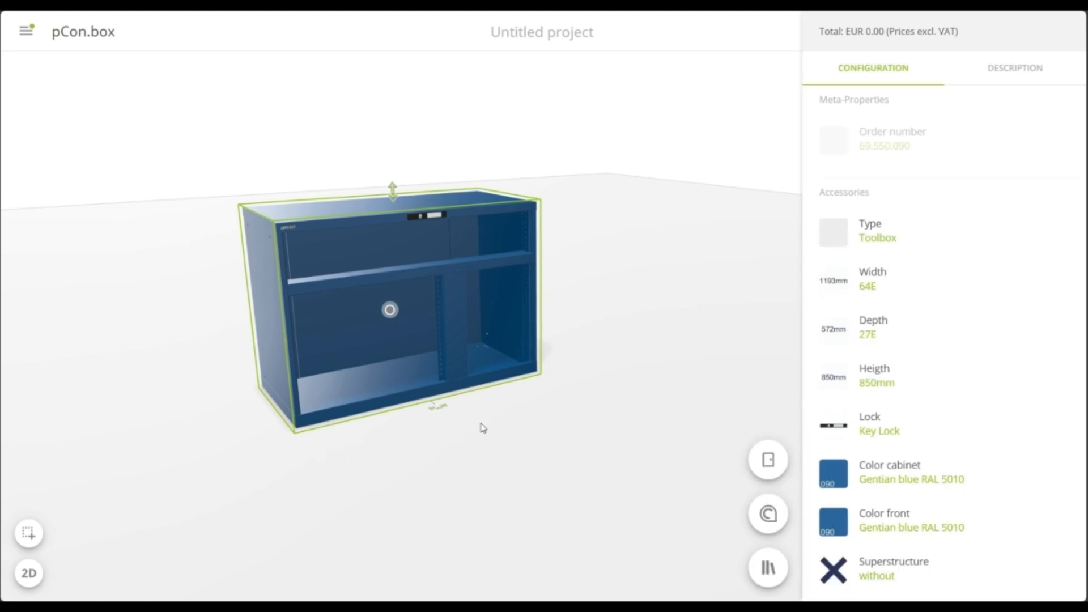
{"action": "left_click", "coordinate": [899, 328]}
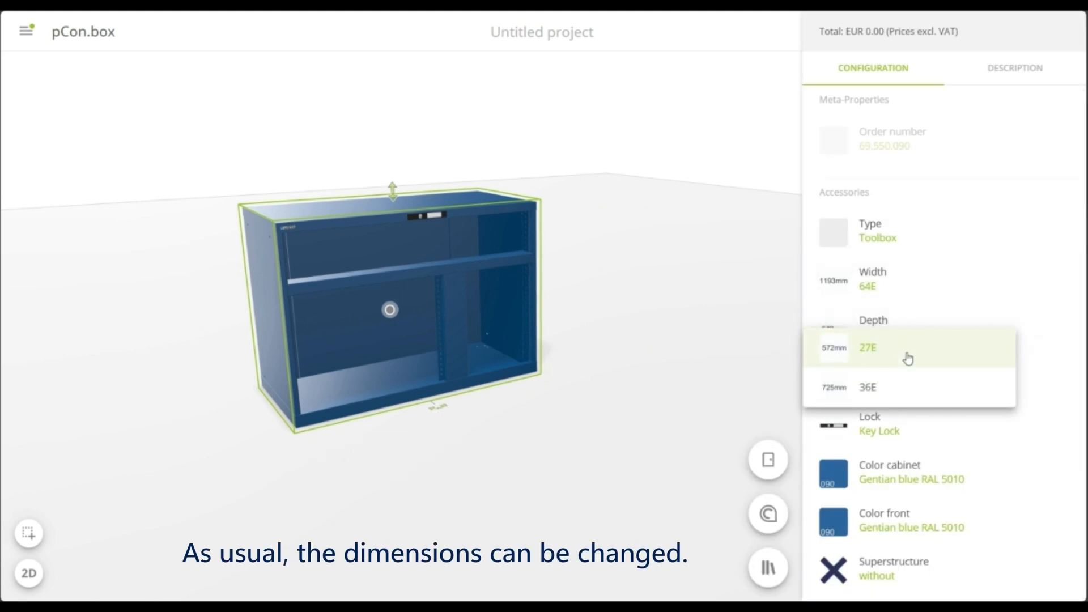
{"action": "left_click", "coordinate": [1055, 351]}
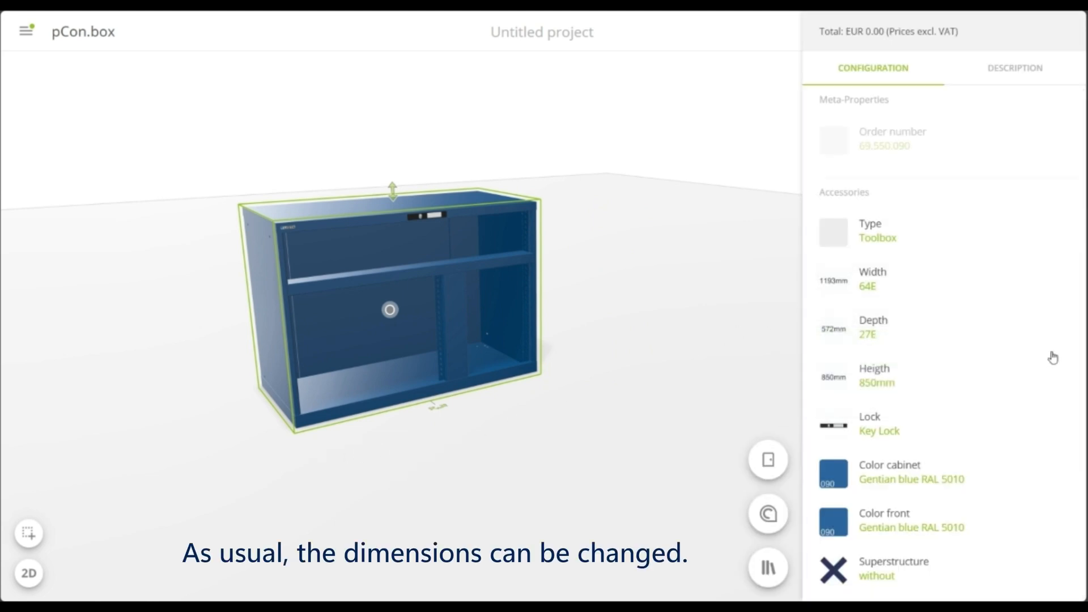
Set the housing's lock to Key Lock (excl. cylinder) and choose Cylinder KEY Lock simultaneously lockable DOM 2C 1
{"action": "scroll", "coordinate": [971, 357], "scroll_direction": "down", "scroll_amount": 3}
{"action": "scroll", "coordinate": [934, 289], "scroll_direction": "down", "scroll_amount": 1}
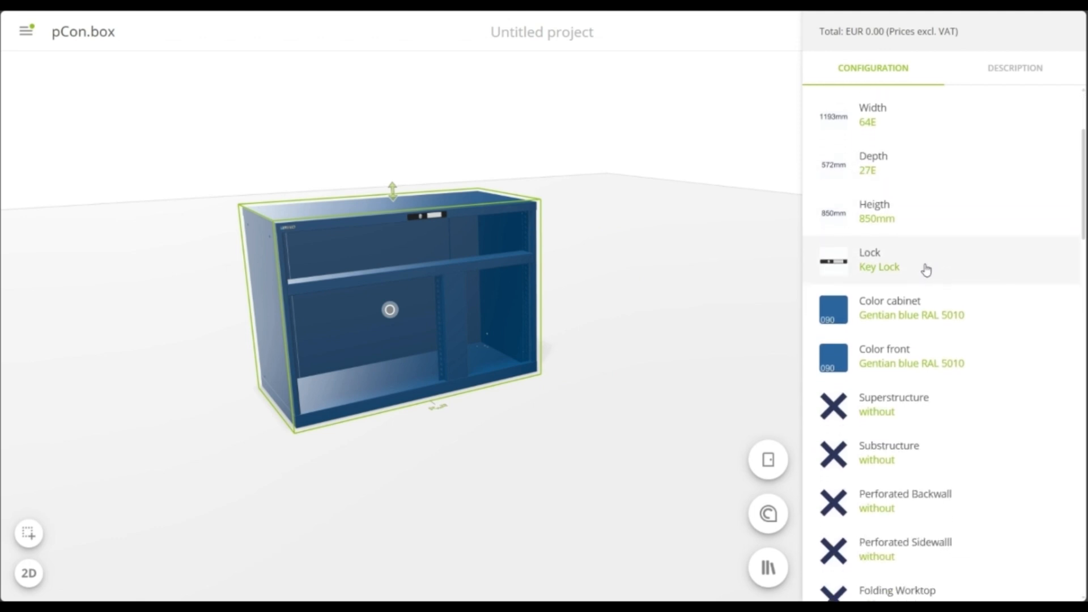
{"action": "left_click", "coordinate": [923, 263]}
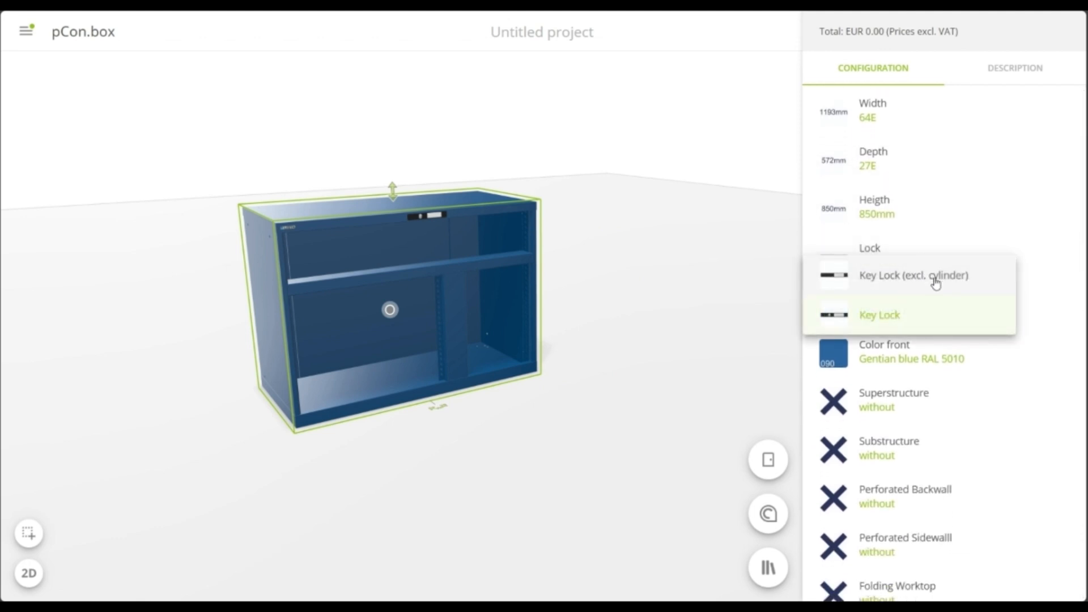
{"action": "left_click", "coordinate": [935, 277]}
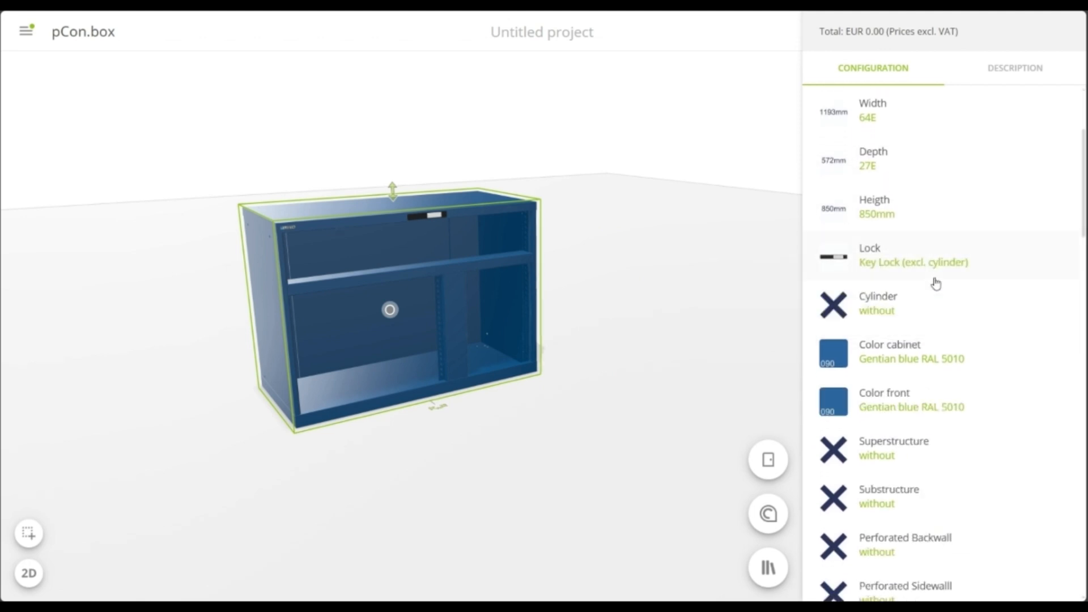
{"action": "left_click", "coordinate": [931, 311]}
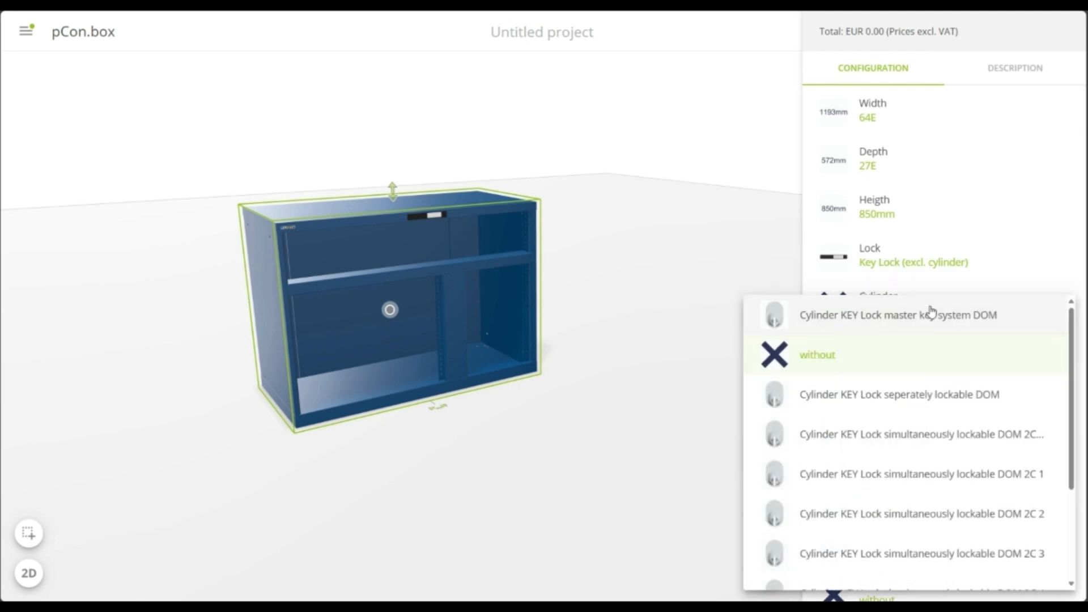
{"action": "left_click", "coordinate": [970, 488]}
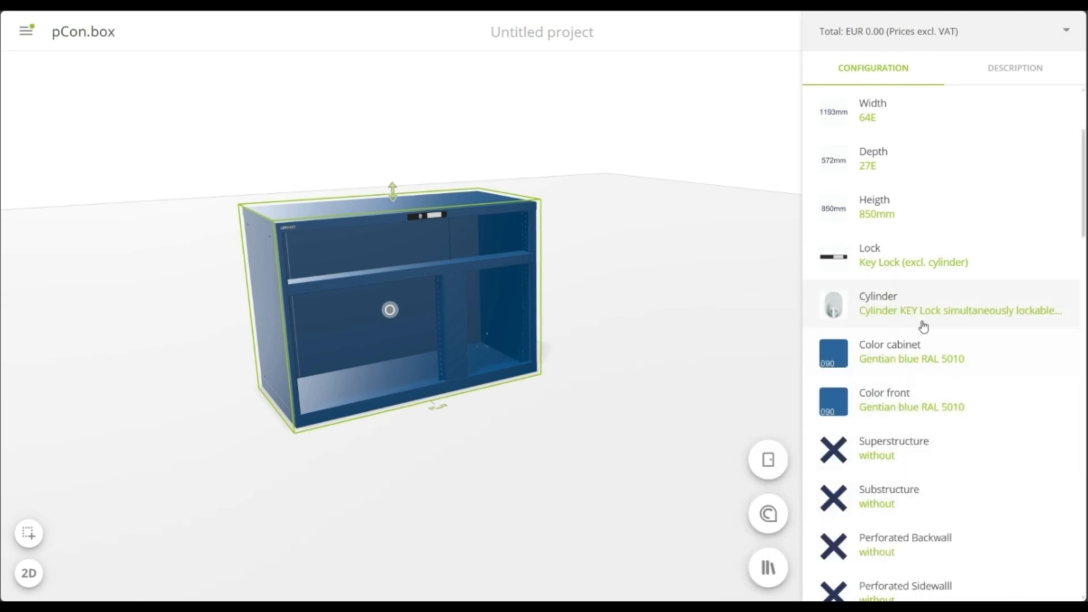
Add a Multiplex Worktop as the toolbox's superstructure and set its substructure to Castor
{"action": "scroll", "coordinate": [921, 299], "scroll_direction": "down", "scroll_amount": 1}
{"action": "scroll", "coordinate": [921, 299], "scroll_direction": "down", "scroll_amount": 4}
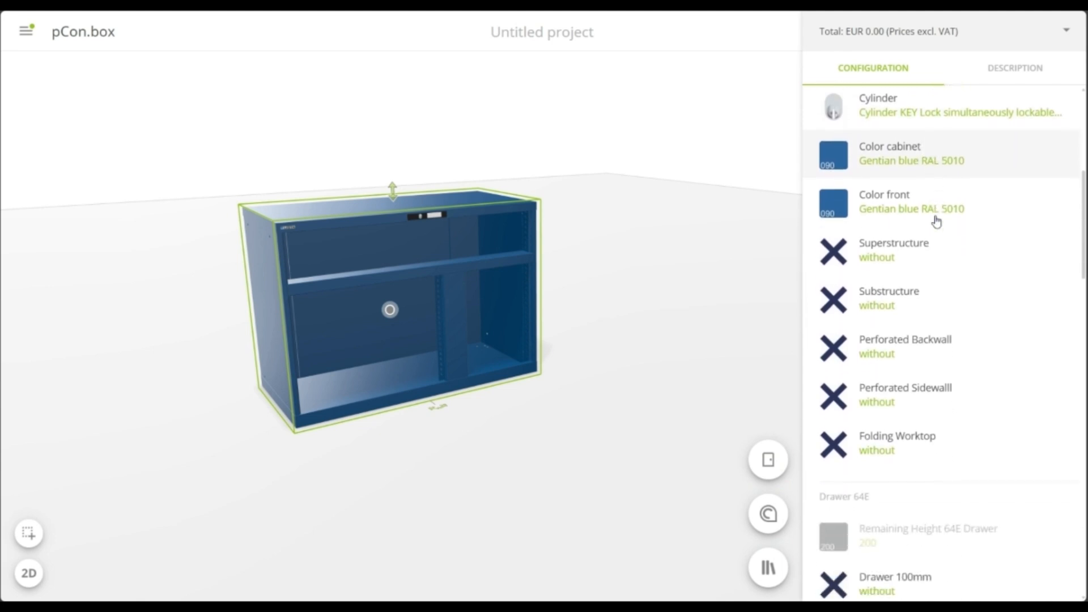
{"action": "left_click", "coordinate": [943, 224]}
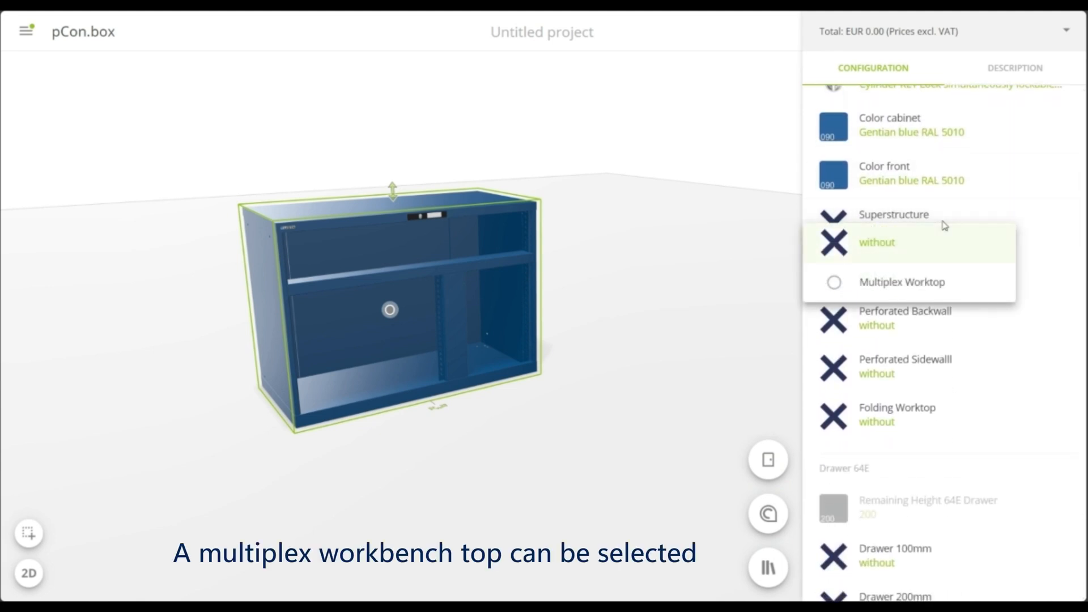
{"action": "left_click", "coordinate": [931, 283]}
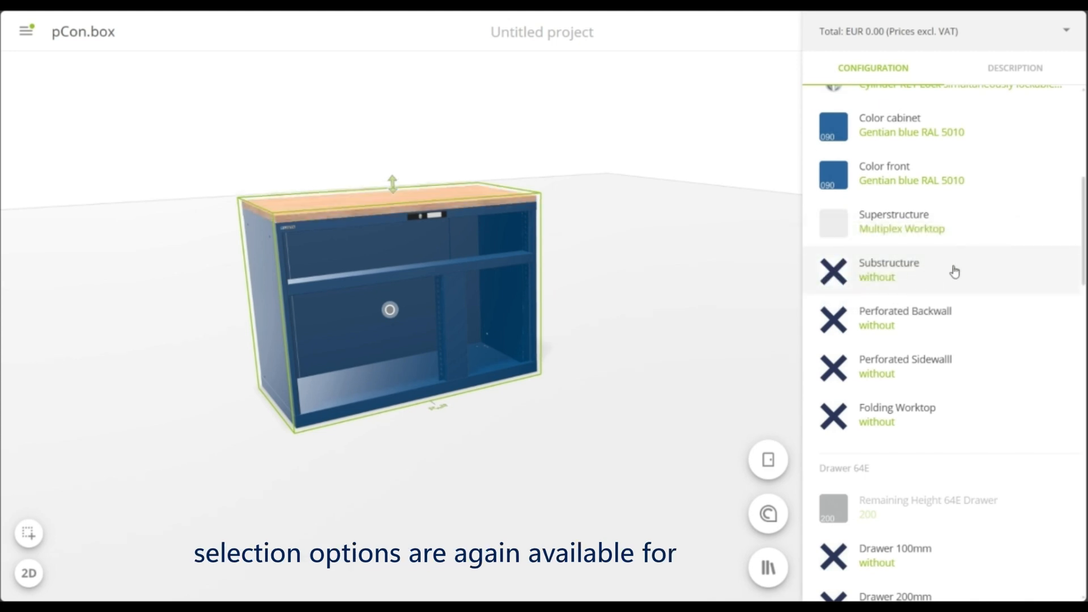
{"action": "left_click", "coordinate": [954, 272]}
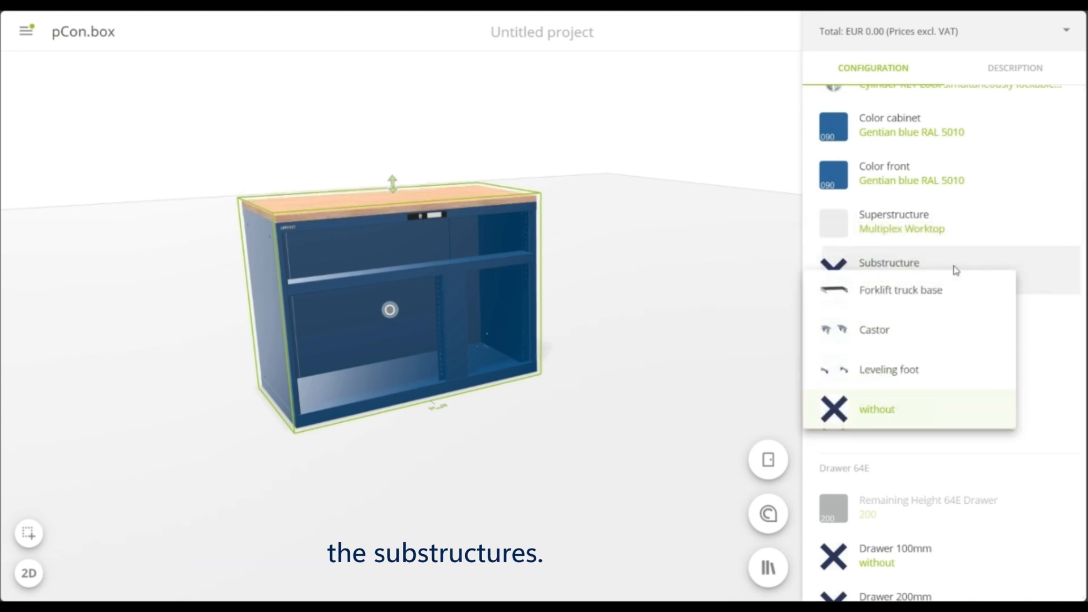
{"action": "left_click", "coordinate": [911, 332]}
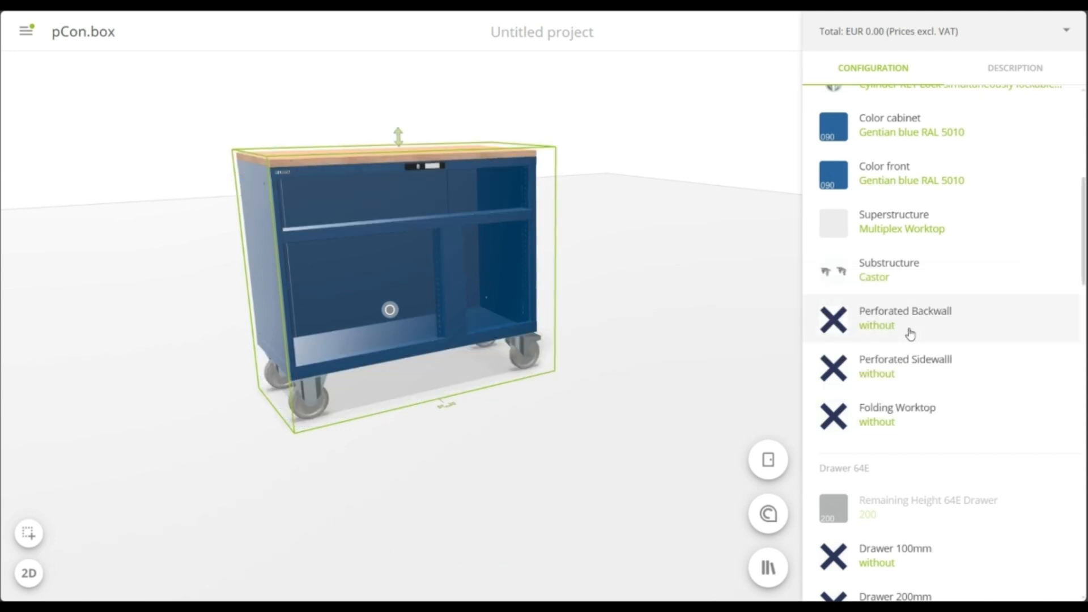
Add the perforated backwall to the toolbox
{"action": "scroll", "coordinate": [921, 265], "scroll_direction": "down", "scroll_amount": 1}
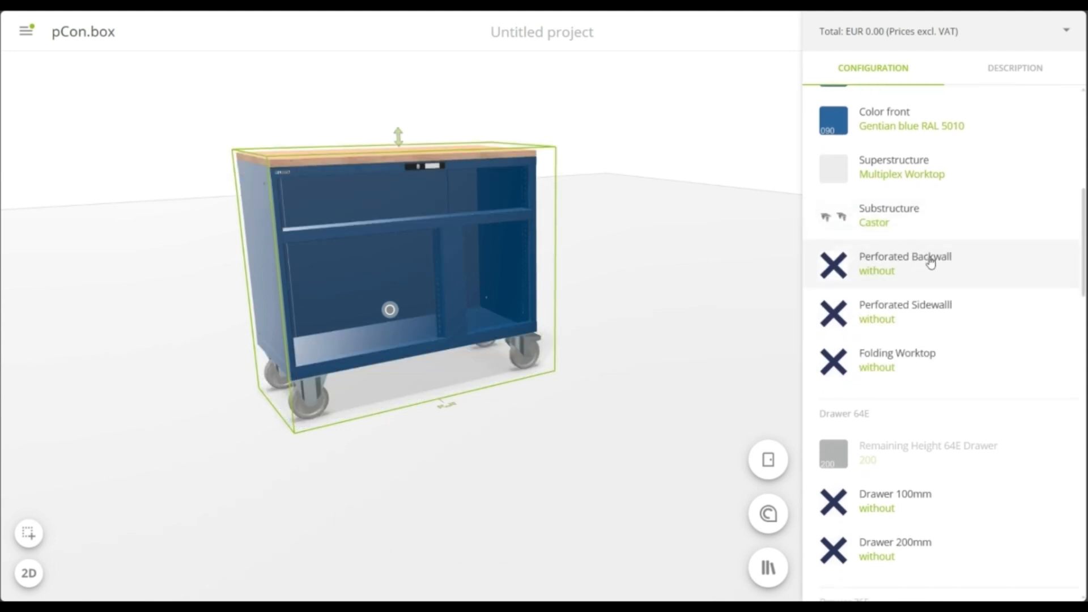
{"action": "left_click", "coordinate": [948, 258]}
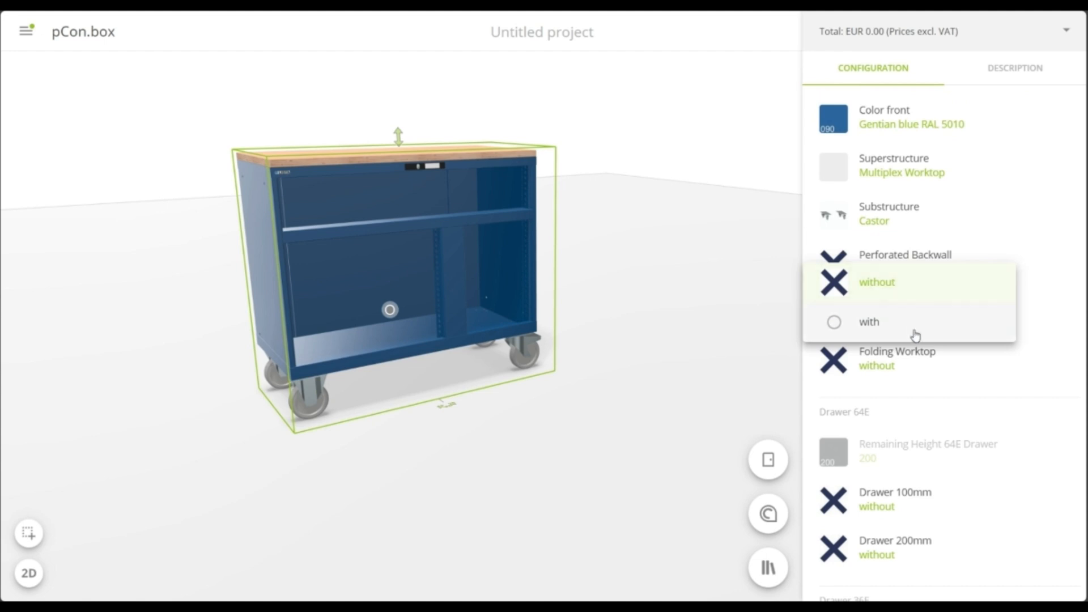
{"action": "left_click", "coordinate": [916, 334]}
{"action": "right_click_drag", "start_coordinate": [556, 268], "coordinate": [555, 347]}
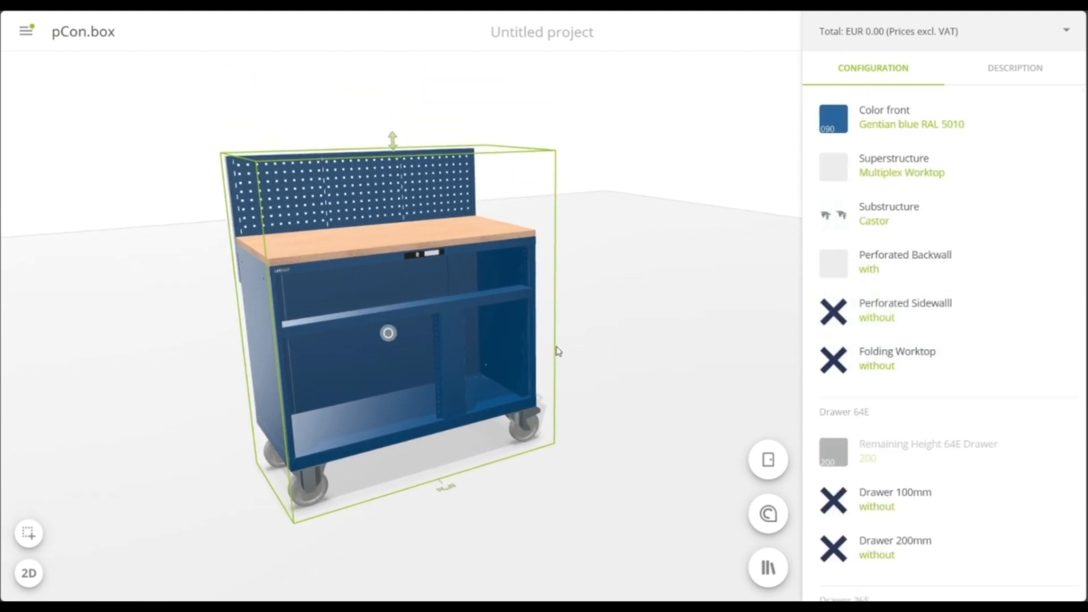
Add a perforated sidewall on the right side of the toolbox
{"action": "left_click", "coordinate": [940, 309]}
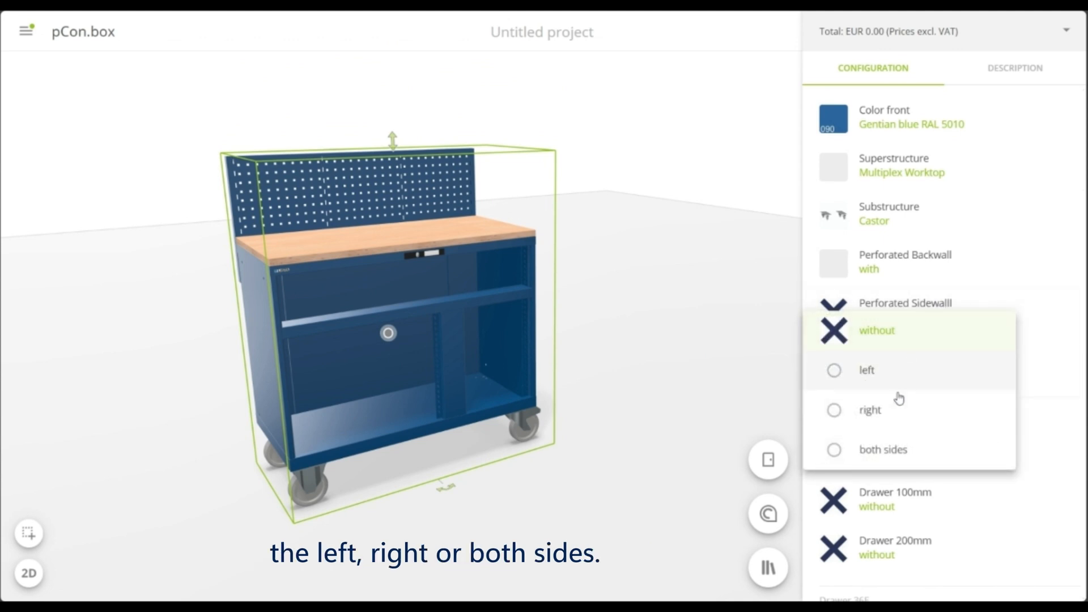
{"action": "left_click", "coordinate": [893, 412]}
{"action": "left_click_drag", "start_coordinate": [568, 300], "coordinate": [537, 300]}
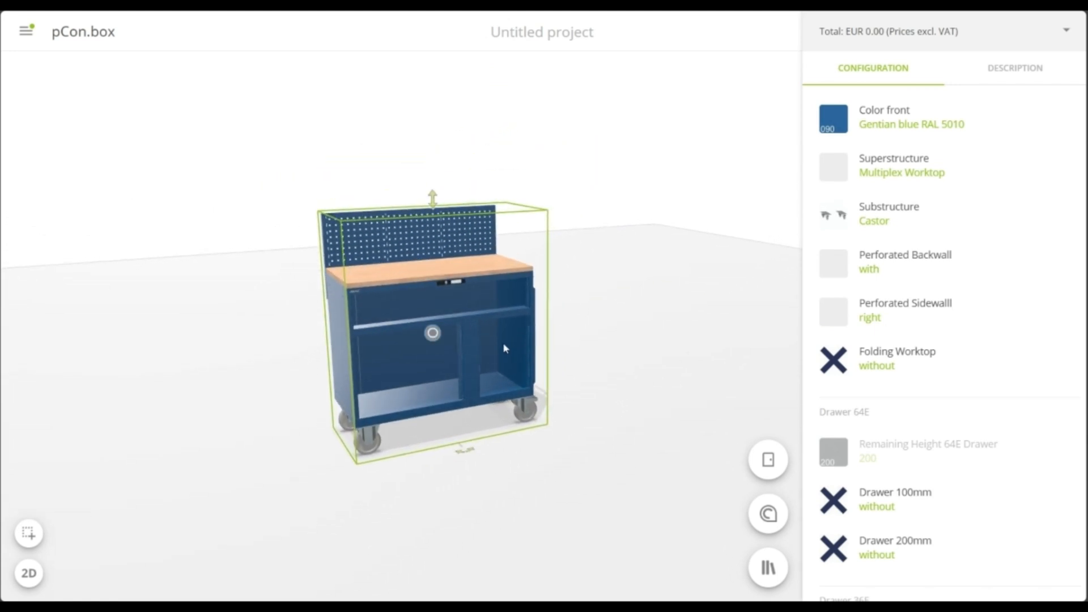
Add a folding worktop on the left side of the toolbox
{"action": "scroll", "coordinate": [501, 340], "scroll_direction": "up", "scroll_amount": 4}
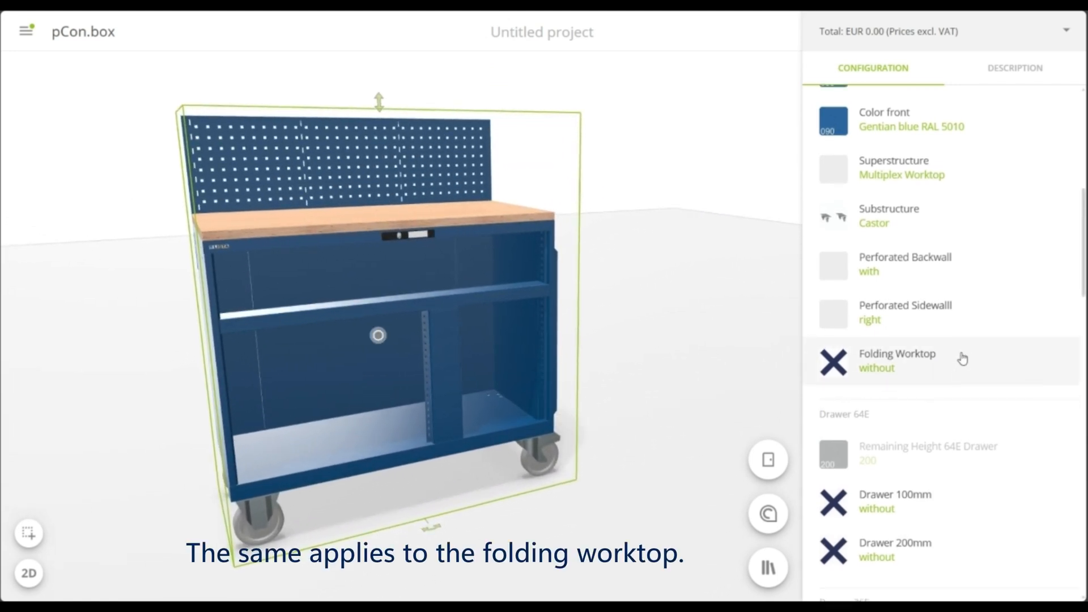
{"action": "left_click", "coordinate": [962, 358]}
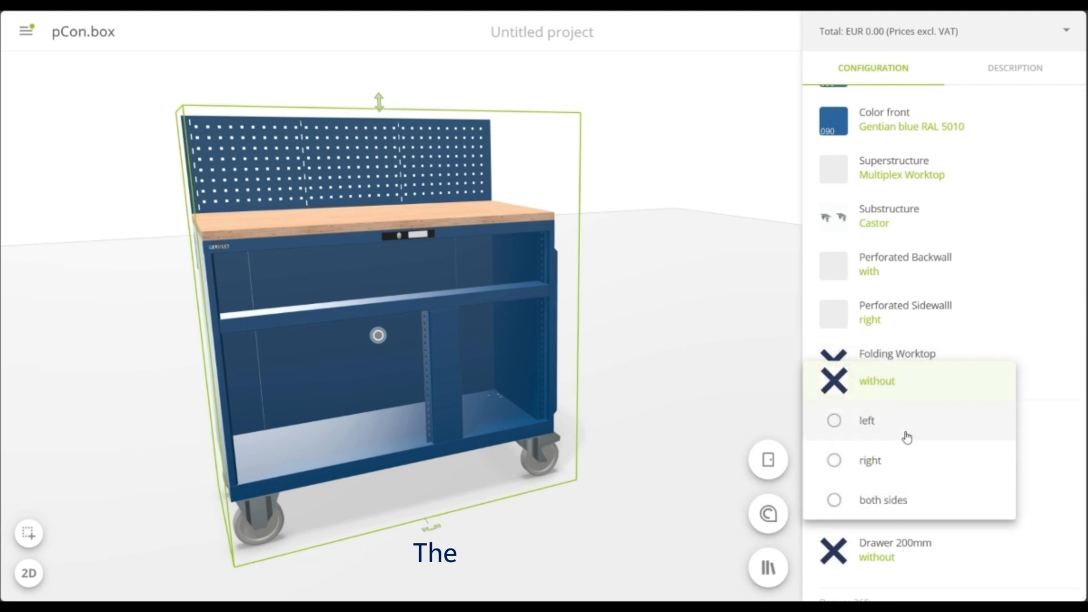
{"action": "left_click", "coordinate": [810, 431]}
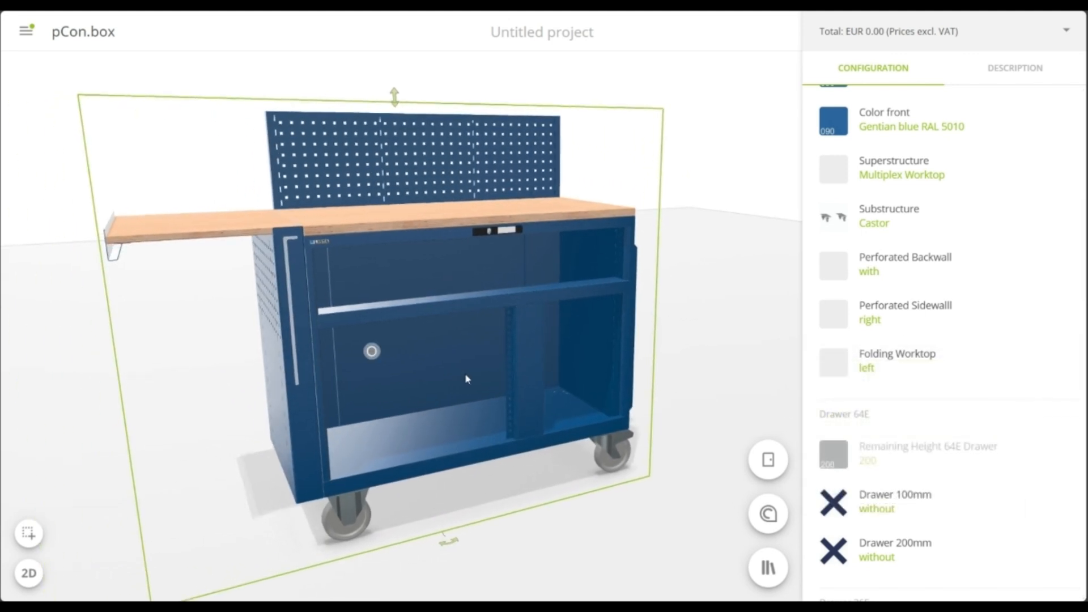
{"action": "scroll", "coordinate": [898, 359], "scroll_direction": "down", "scroll_amount": 3}
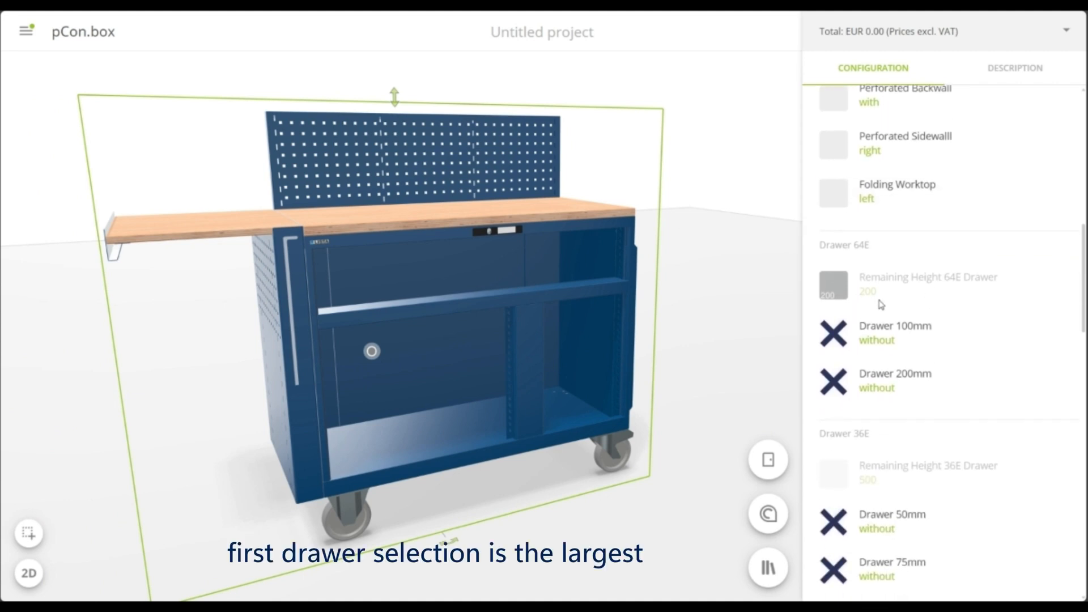
Fit the toolbox's 64E drawer section with two 100 mm drawers
{"action": "left_click", "coordinate": [936, 331]}
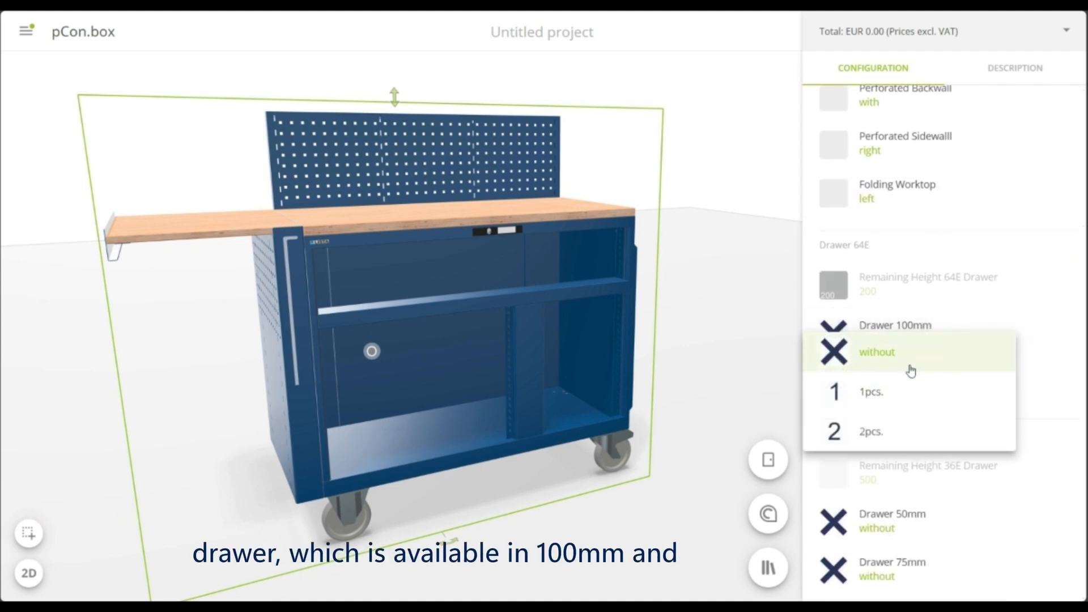
{"action": "left_click", "coordinate": [877, 441]}
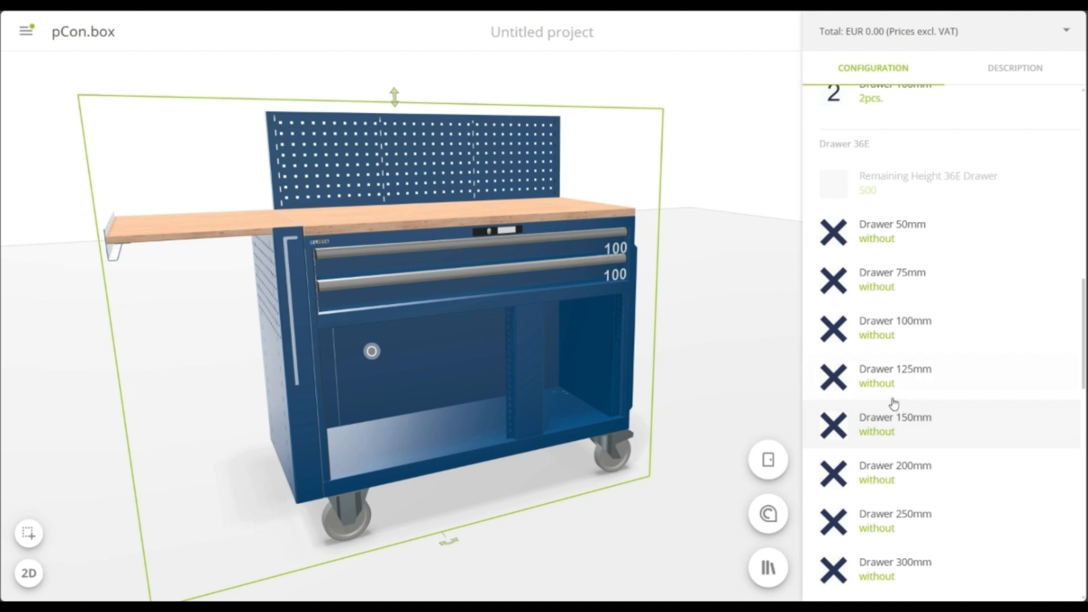
{"action": "scroll", "coordinate": [895, 377], "scroll_direction": "up", "scroll_amount": 3}
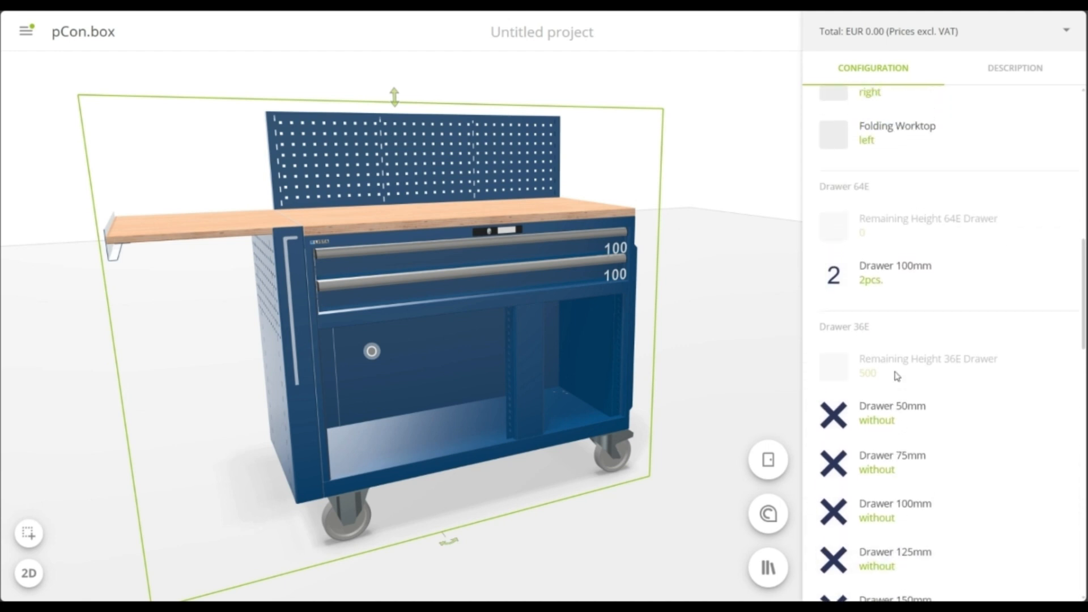
{"action": "scroll", "coordinate": [896, 375], "scroll_direction": "up", "scroll_amount": 1}
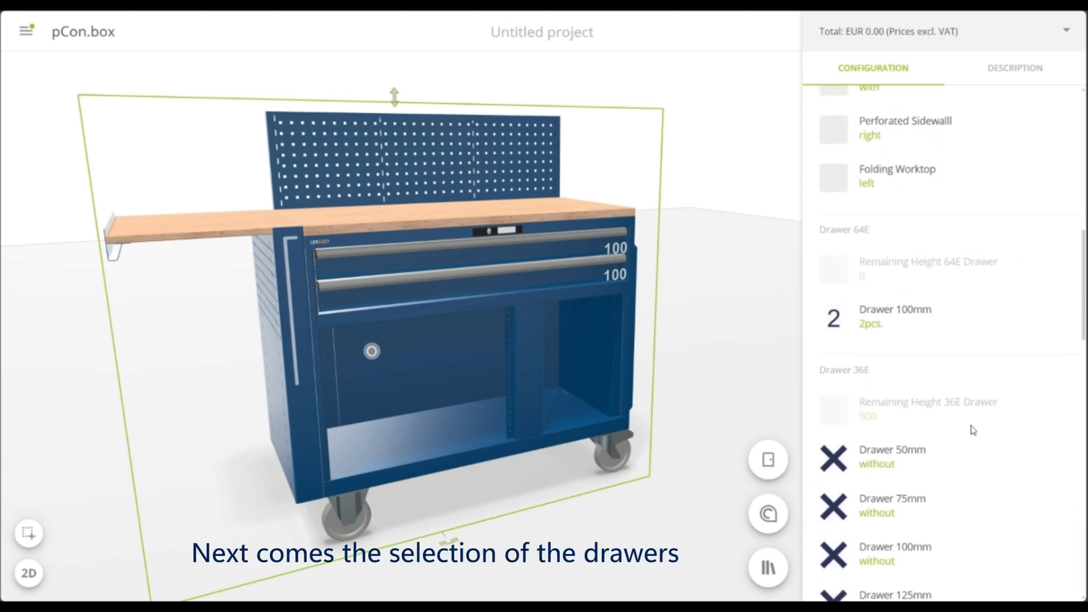
Fill the toolbox's 36E drawer section with two 75 mm drawers, one 100 mm drawer and one 250 mm drawer
{"action": "scroll", "coordinate": [958, 425], "scroll_direction": "down", "scroll_amount": 3}
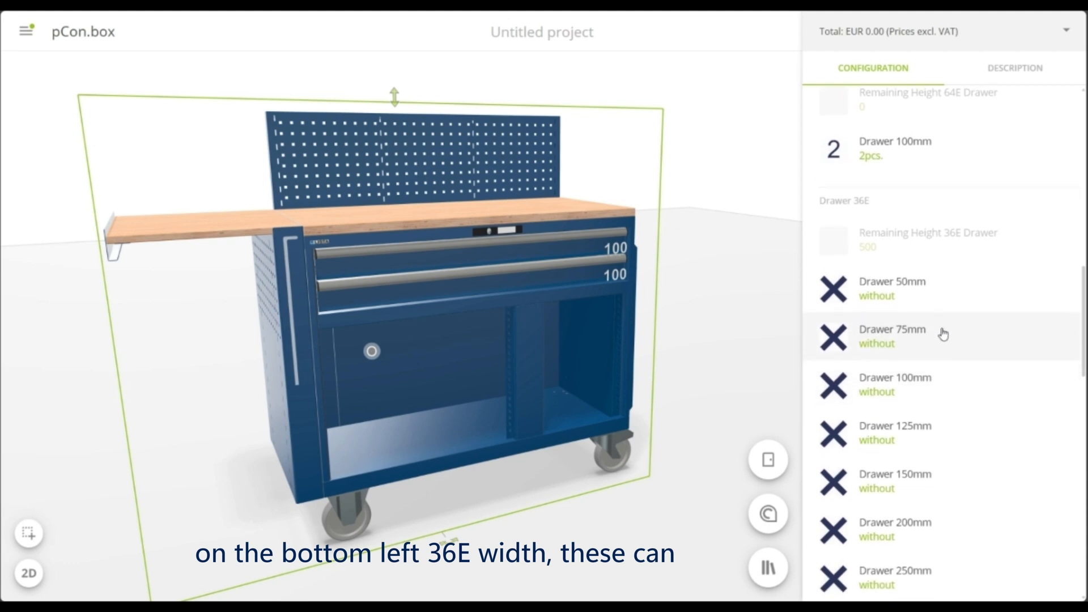
{"action": "left_click", "coordinate": [943, 334]}
{"action": "left_click", "coordinate": [888, 413]}
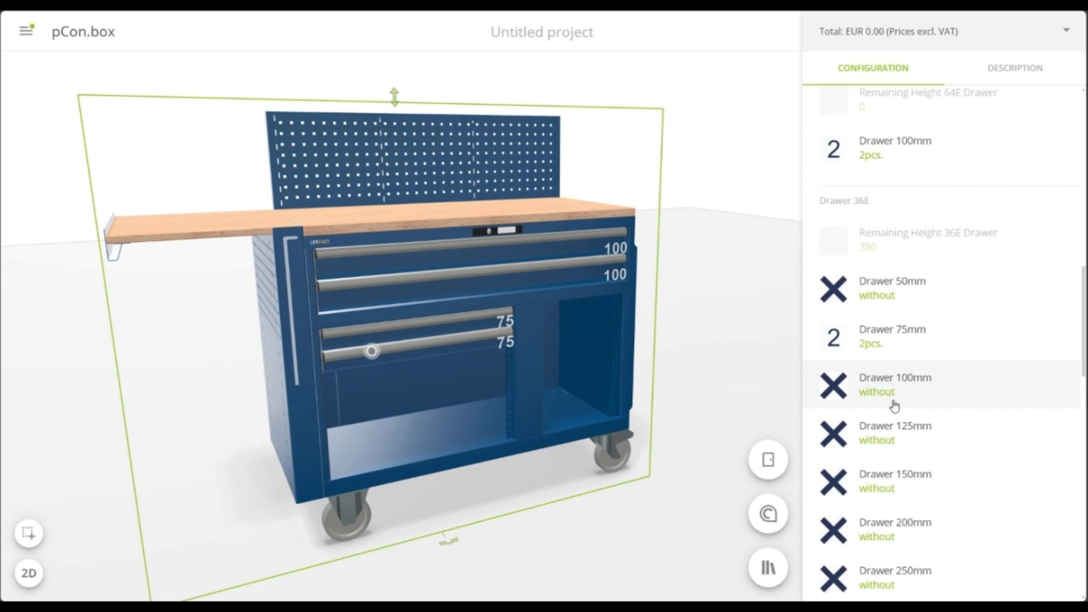
{"action": "left_click", "coordinate": [923, 392]}
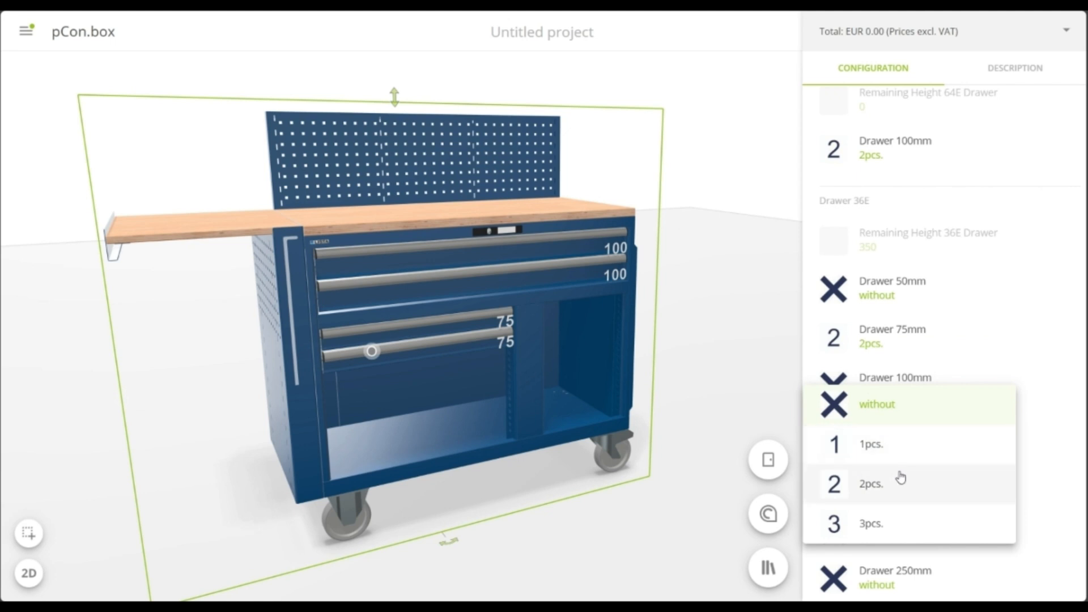
{"action": "left_click", "coordinate": [903, 448]}
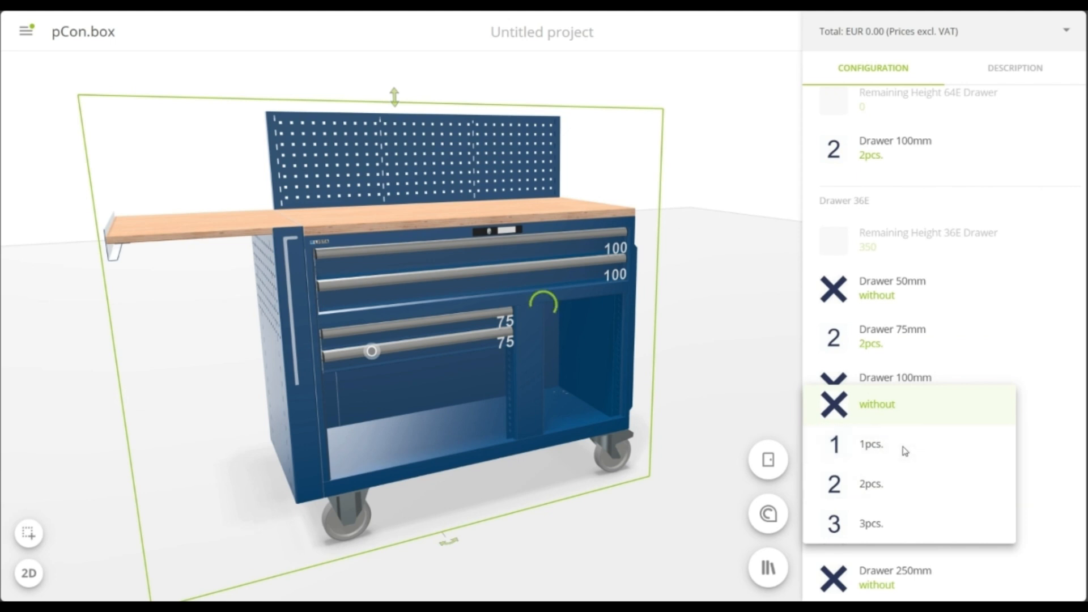
{"action": "scroll", "coordinate": [905, 453], "scroll_direction": "down", "scroll_amount": 2}
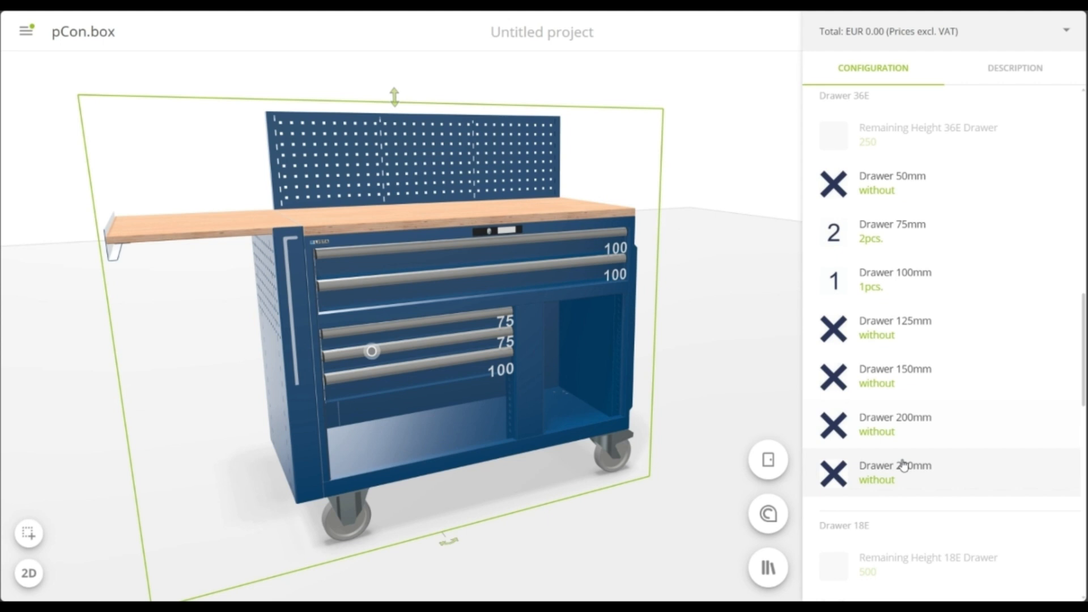
{"action": "left_click", "coordinate": [905, 464]}
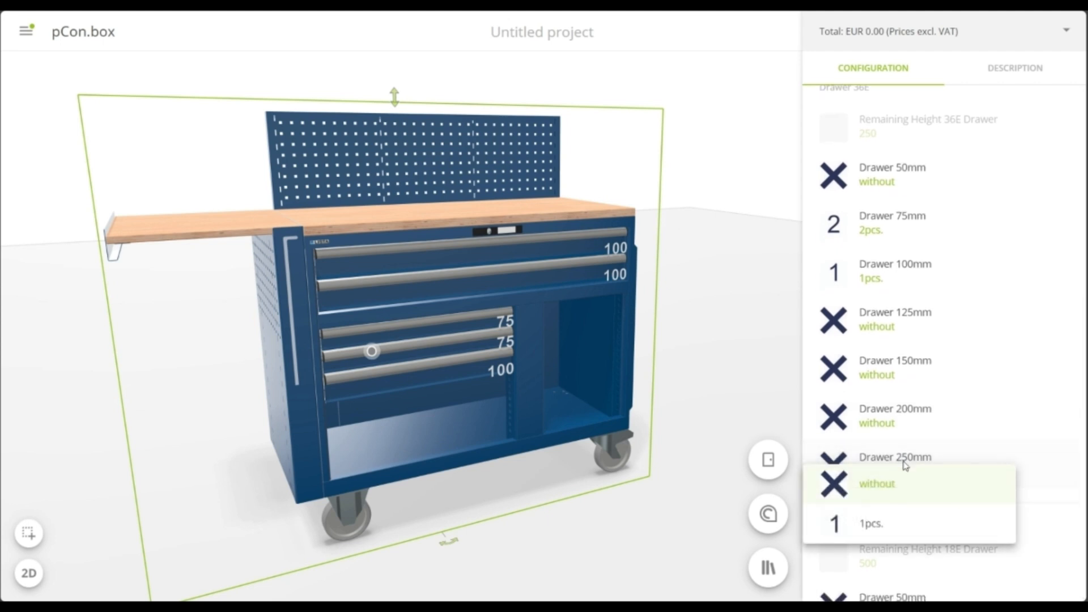
{"action": "left_click", "coordinate": [887, 529]}
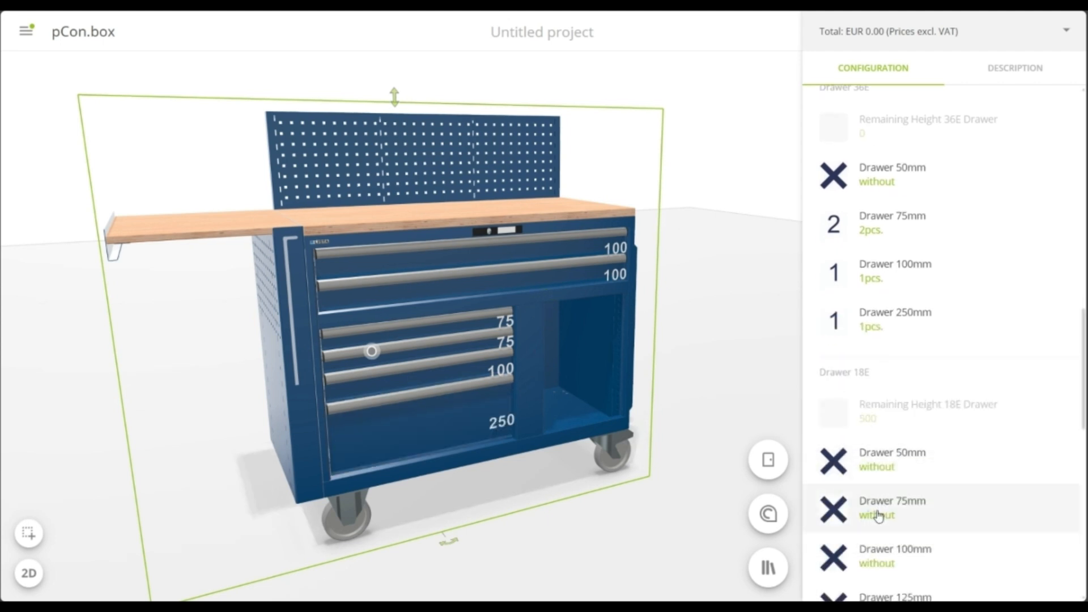
Fill the 18E drawer section with two 50 mm, two 100 mm and one 200 mm drawers, and deselect the toolbox
{"action": "scroll", "coordinate": [889, 467], "scroll_direction": "down", "scroll_amount": 3}
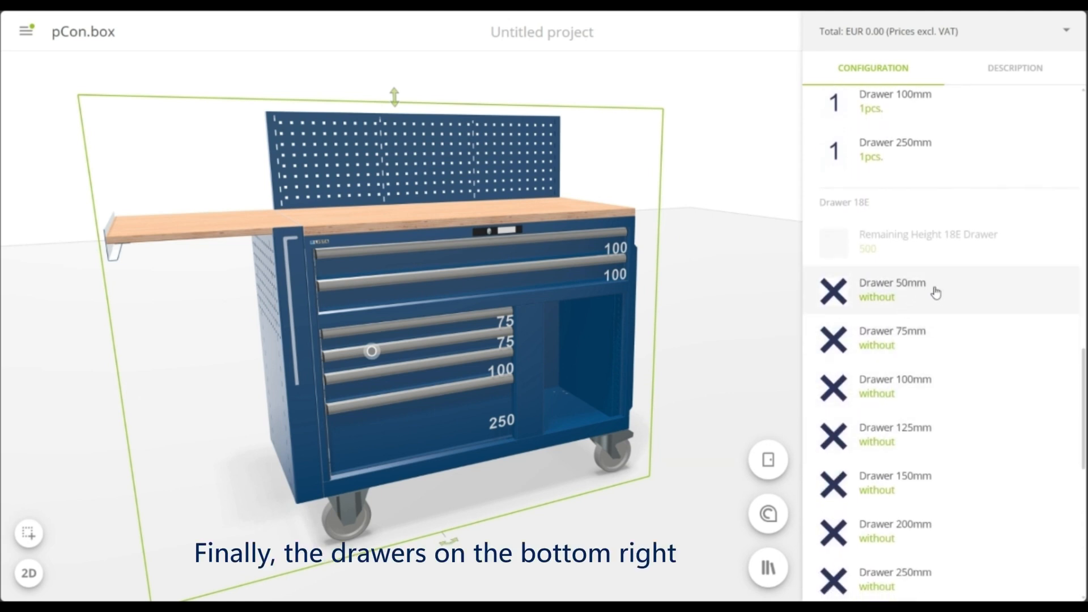
{"action": "left_click", "coordinate": [954, 292]}
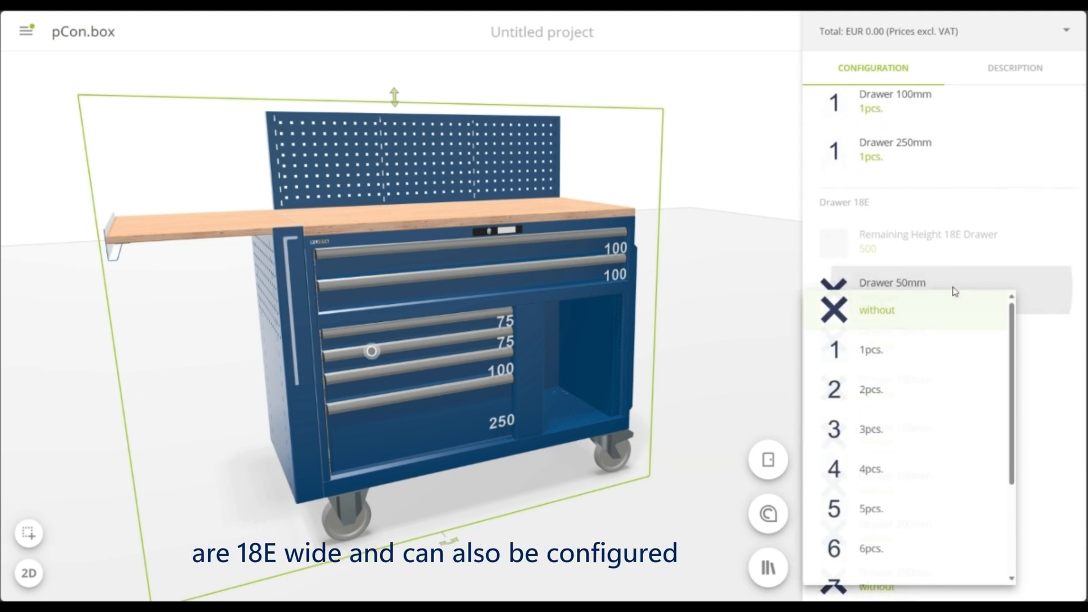
{"action": "left_click", "coordinate": [901, 395]}
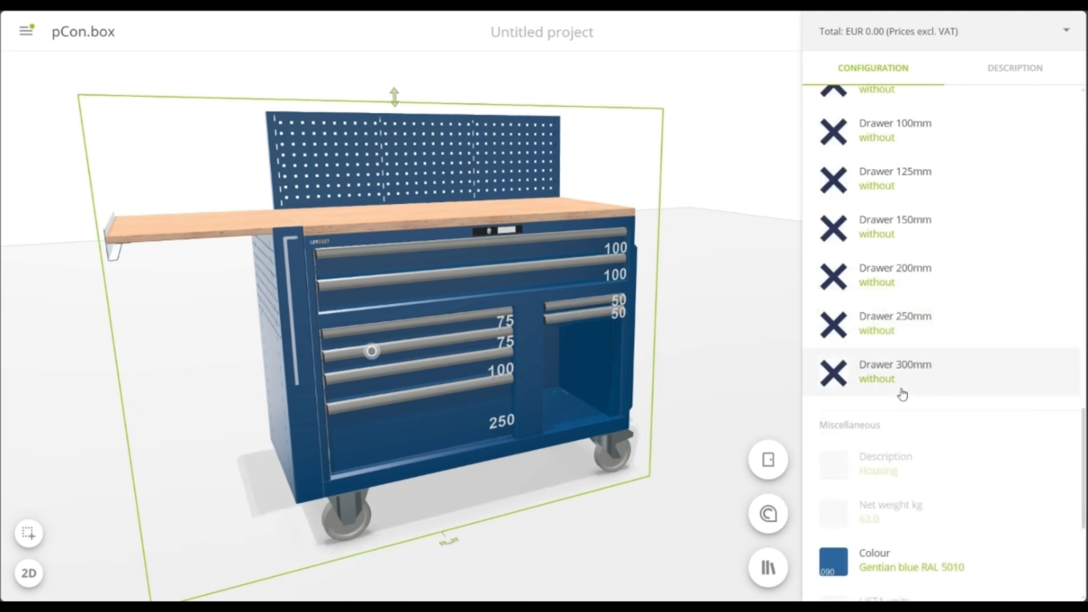
{"action": "scroll", "coordinate": [902, 384], "scroll_direction": "up", "scroll_amount": 3}
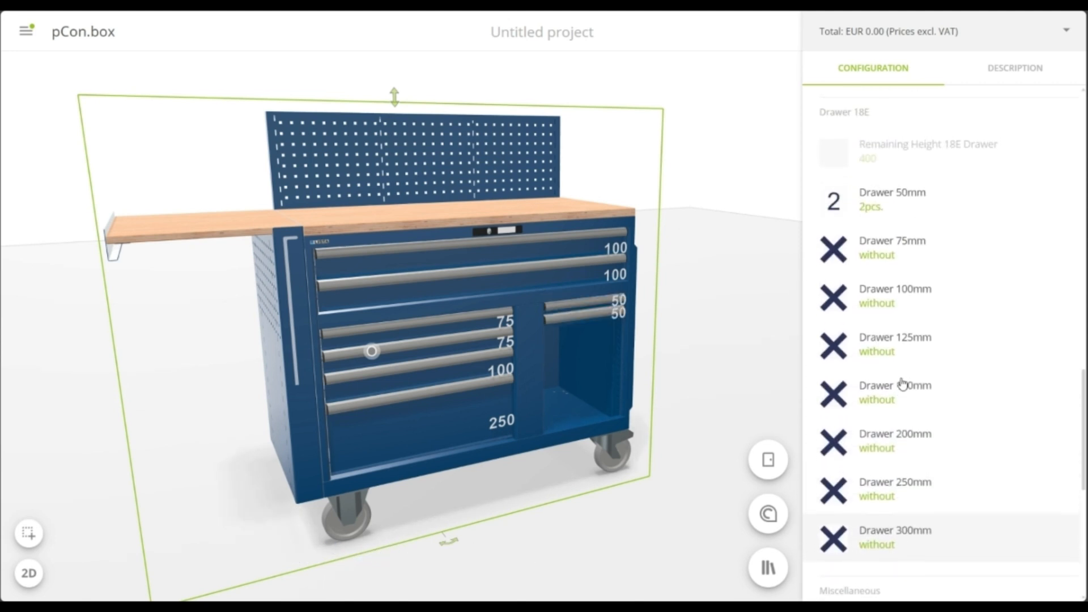
{"action": "left_click", "coordinate": [922, 346]}
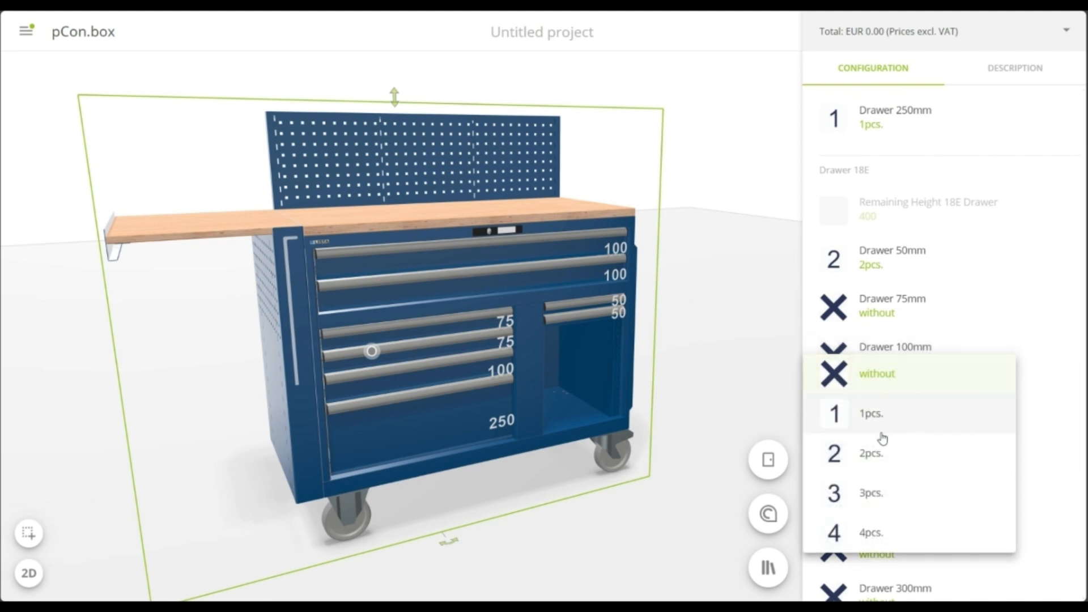
{"action": "left_click", "coordinate": [877, 455]}
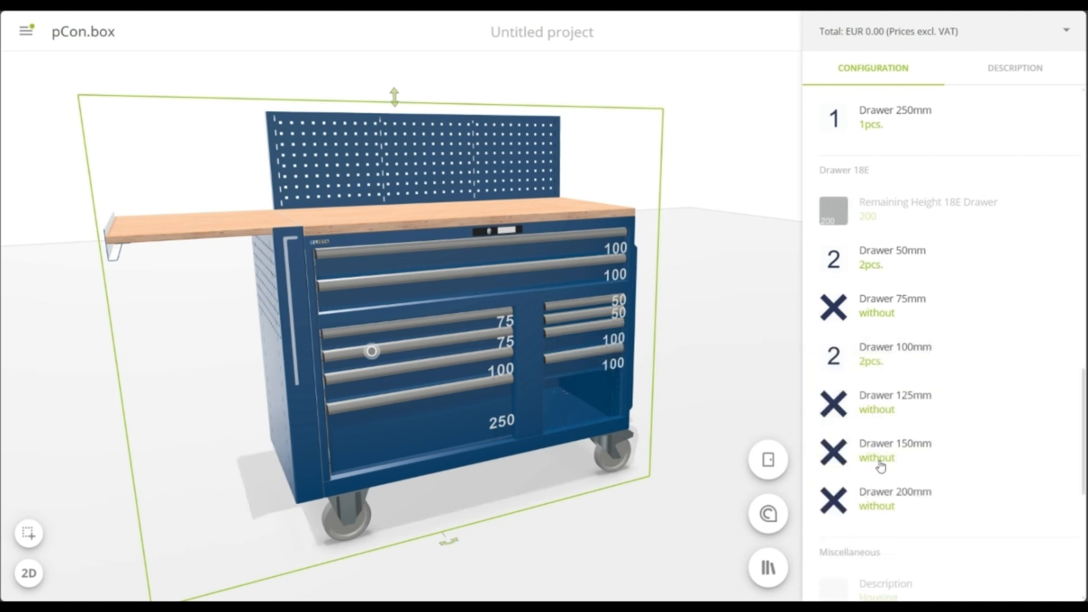
{"action": "left_click", "coordinate": [904, 499]}
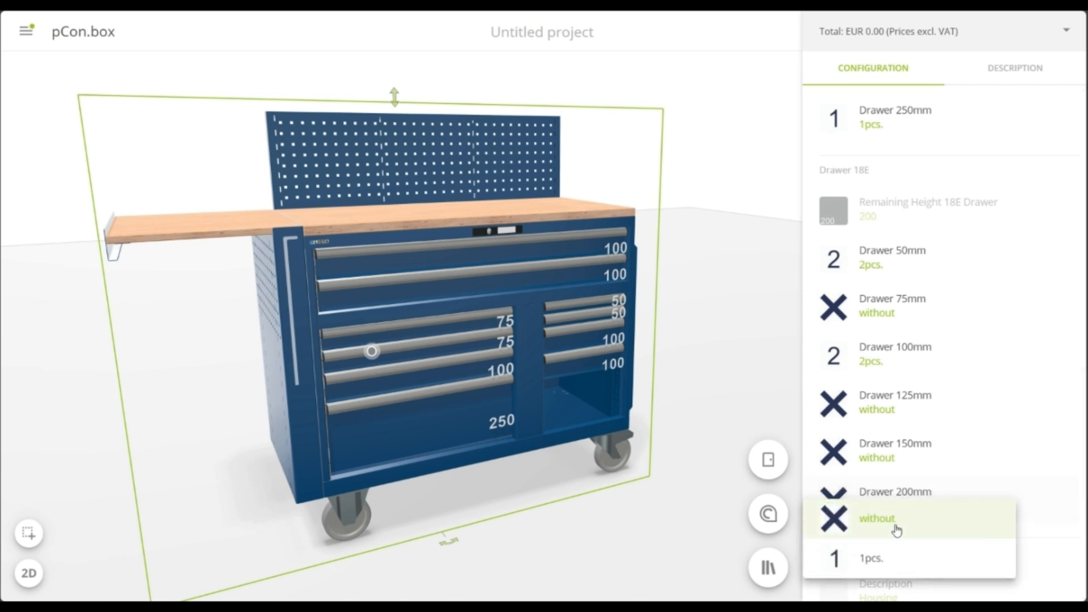
{"action": "left_click", "coordinate": [901, 561]}
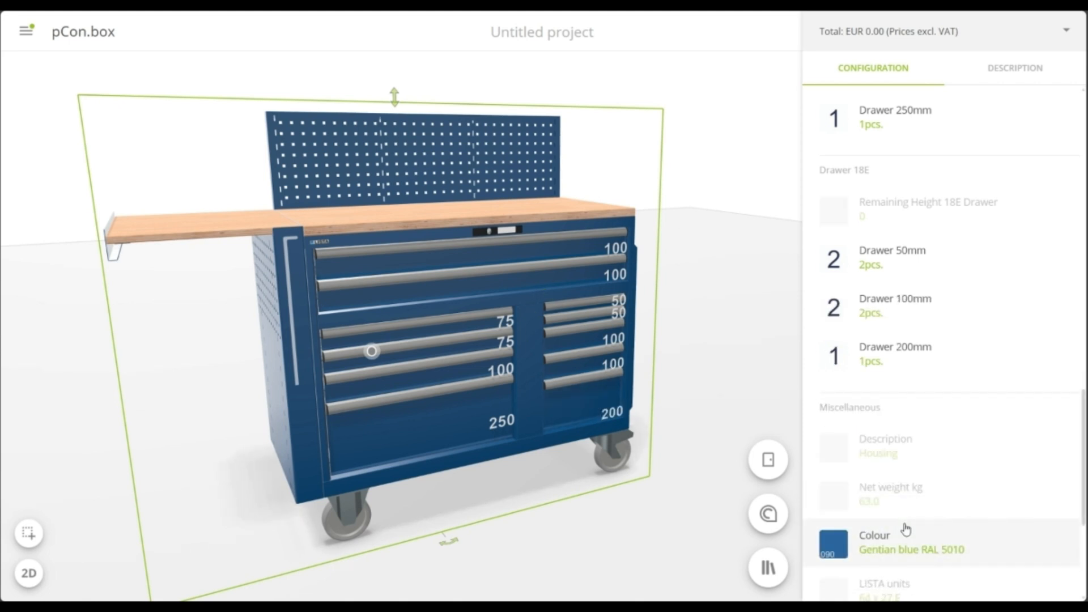
{"action": "scroll", "coordinate": [904, 528], "scroll_direction": "down", "scroll_amount": 1}
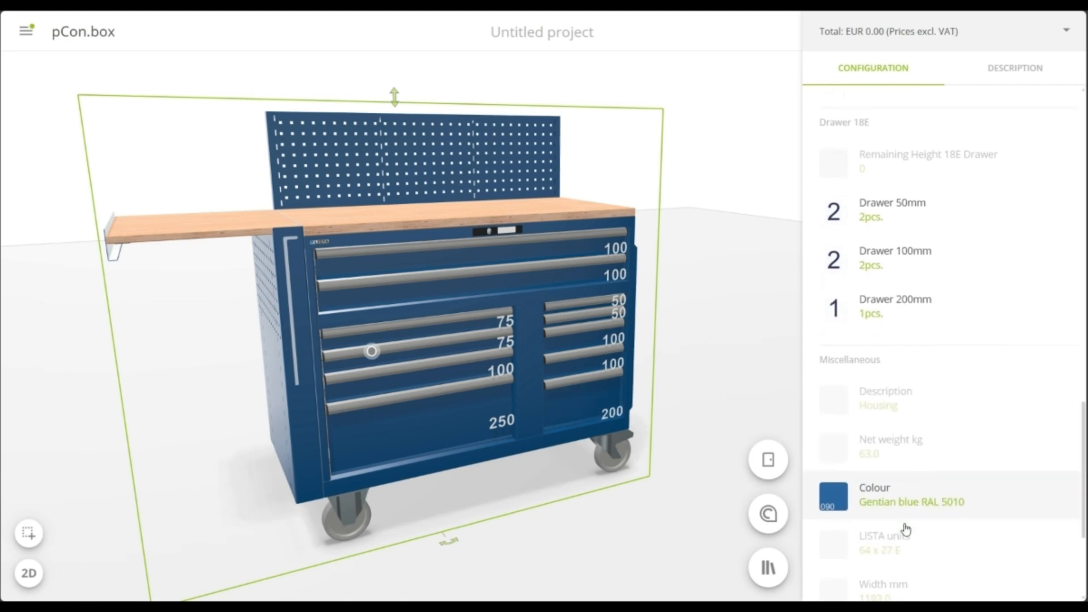
{"action": "left_click", "coordinate": [635, 553]}
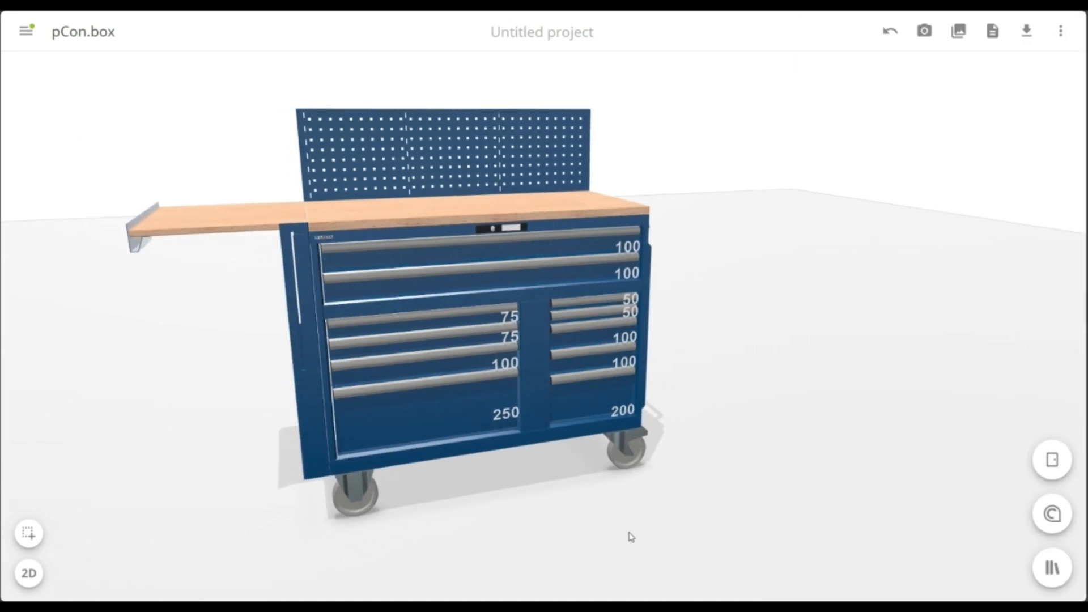
{"action": "right_click_drag", "start_coordinate": [631, 537], "coordinate": [696, 538]}
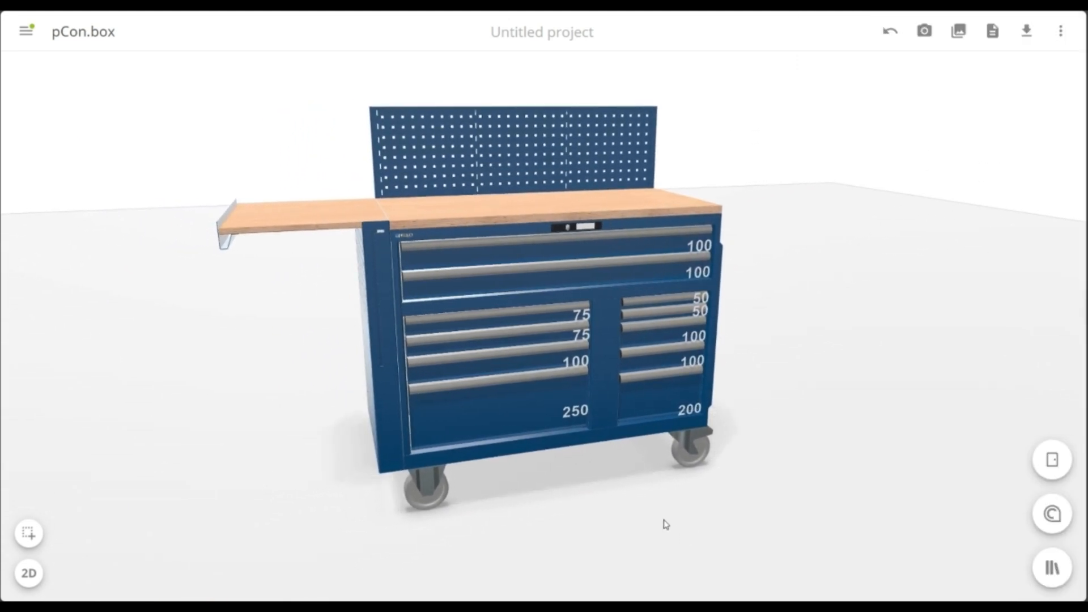